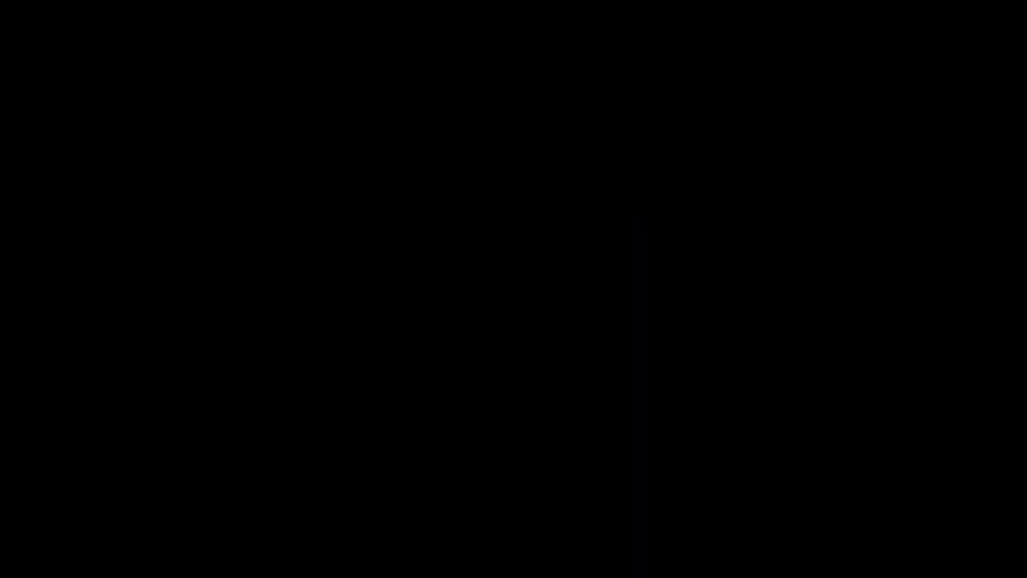
# Step: Scroll the draw-command reference table in Windows Photo Viewer to bring the Point and Divide rows into view
pyautogui.scroll(-3, 818, 236)
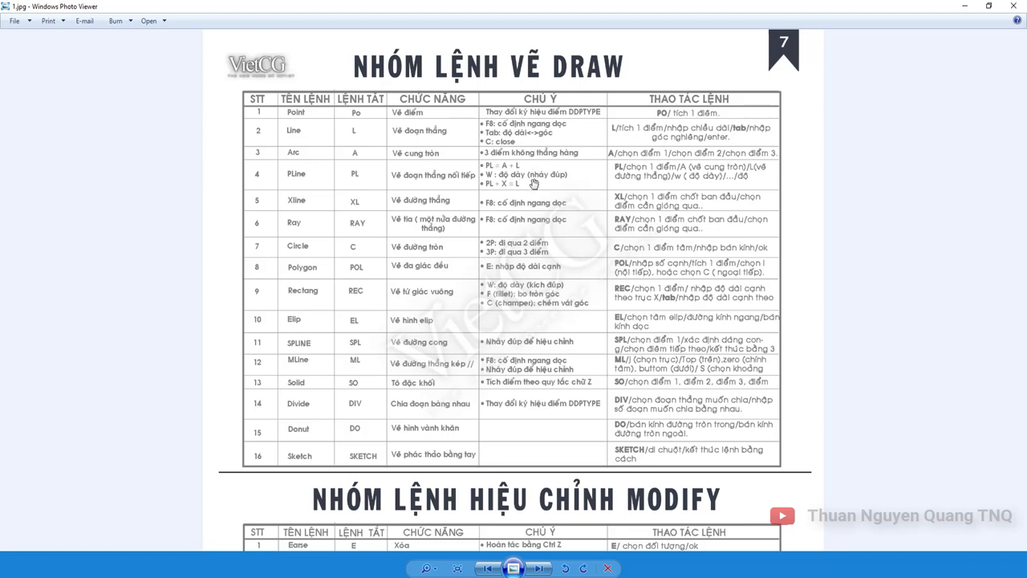
# Step: Draw red screen-pen boxes around the Point (PO) and Divide (DIV) rows of the table
pyautogui.scroll(-2, 535, 243)
pyautogui.scroll(2, 532, 241)
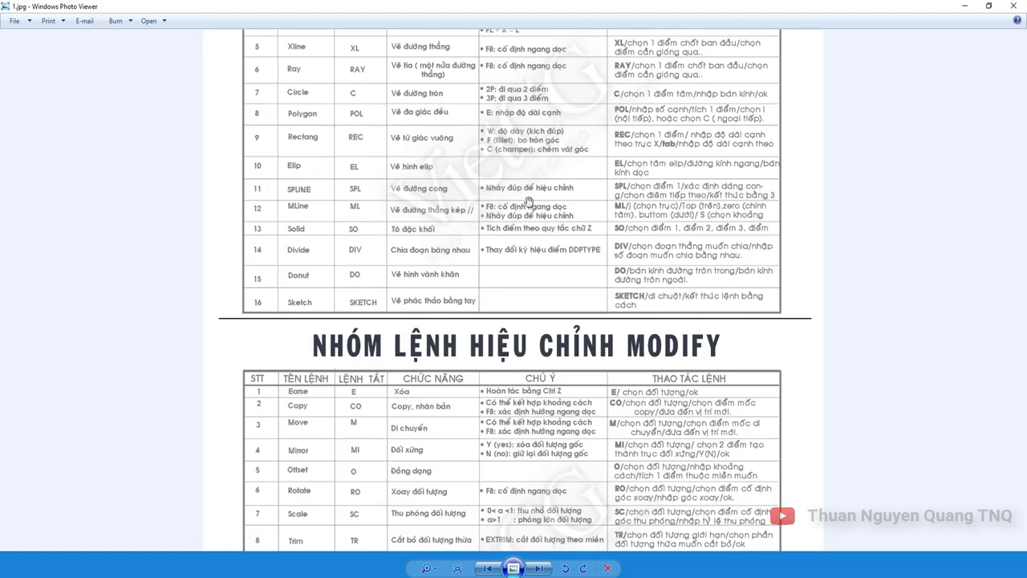
pyautogui.moveTo(530, 241); pyautogui.dragTo(509, 332)
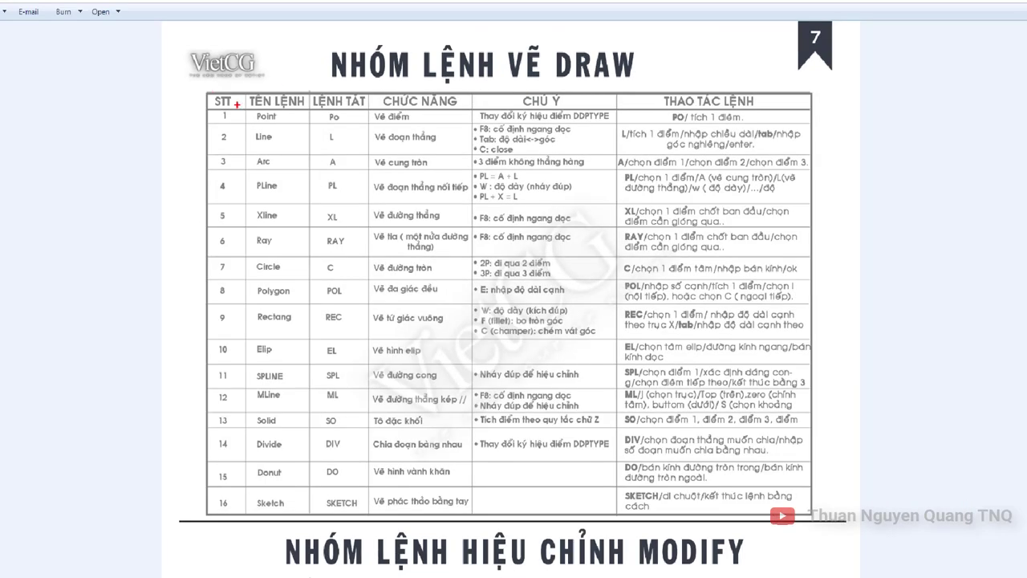
pyautogui.moveTo(215, 106)
pyautogui.mouseDown()
pyautogui.moveTo(423, 139)
pyautogui.moveTo(810, 126)
pyautogui.mouseUp()
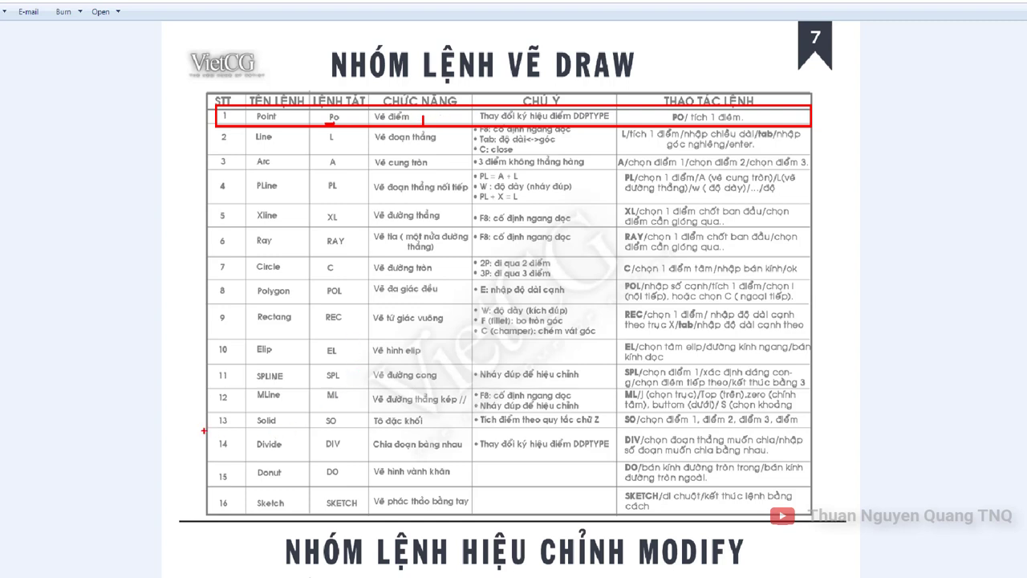
pyautogui.moveTo(196, 426); pyautogui.dragTo(815, 464)
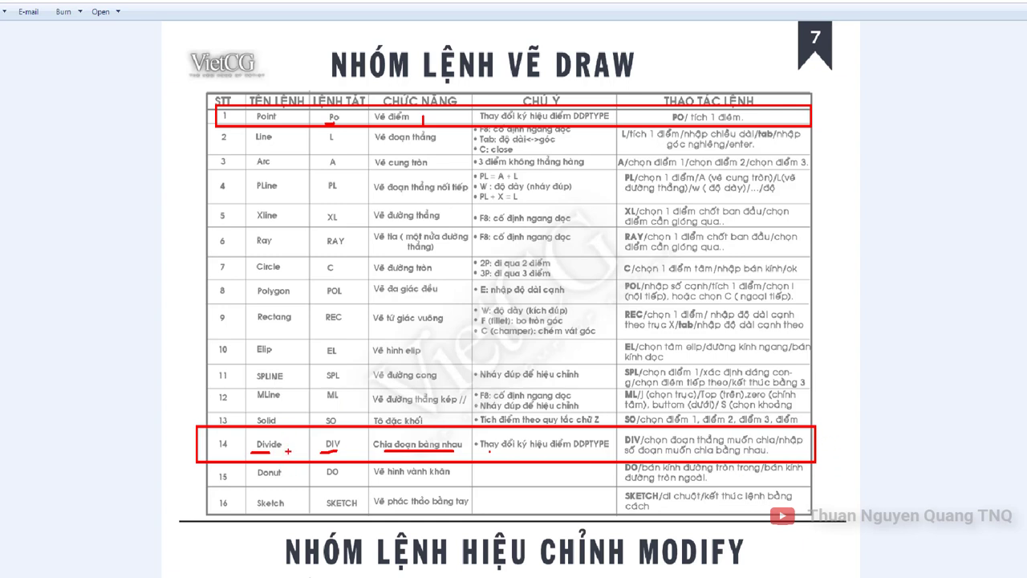
pyautogui.moveTo(198, 128)
pyautogui.mouseDown()
pyautogui.moveTo(165, 406)
pyautogui.moveTo(189, 99)
pyautogui.mouseUp()
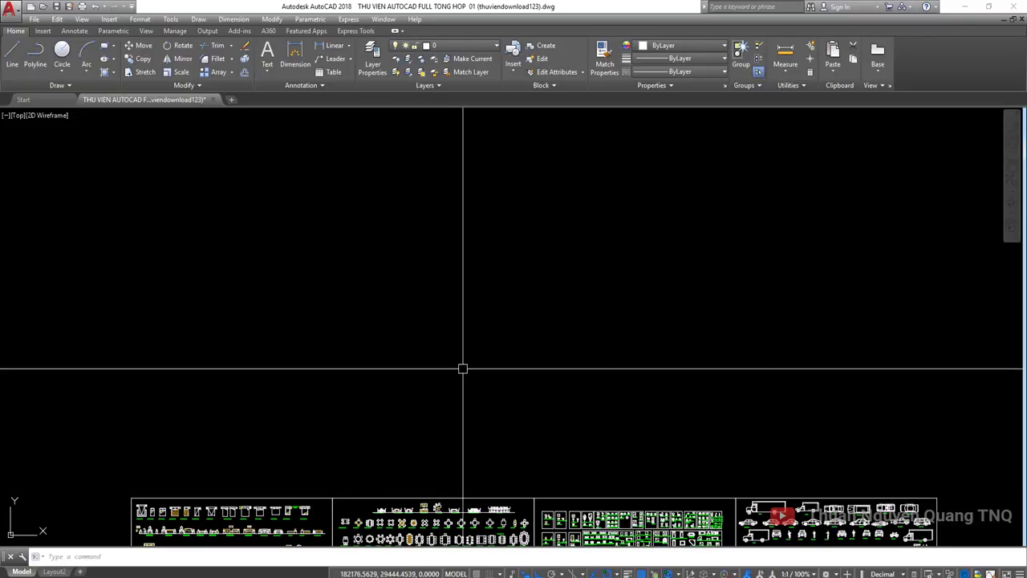
pyautogui.scroll(-2, 462, 368)
pyautogui.scroll(2, 431, 383)
pyautogui.scroll(2, 383, 345)
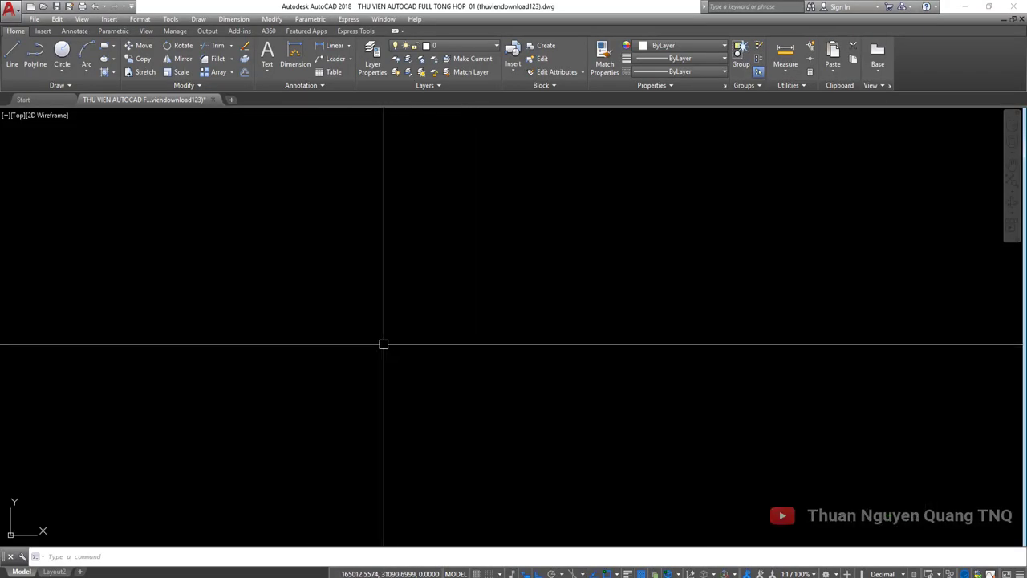
pyautogui.scroll(-1, 384, 344)
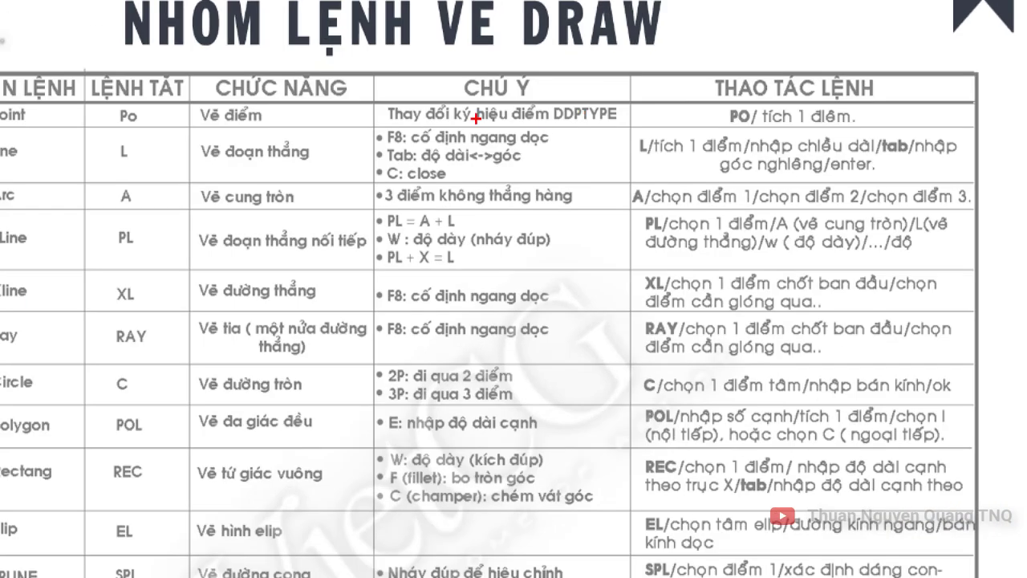
pyautogui.moveTo(403, 125); pyautogui.dragTo(634, 125)
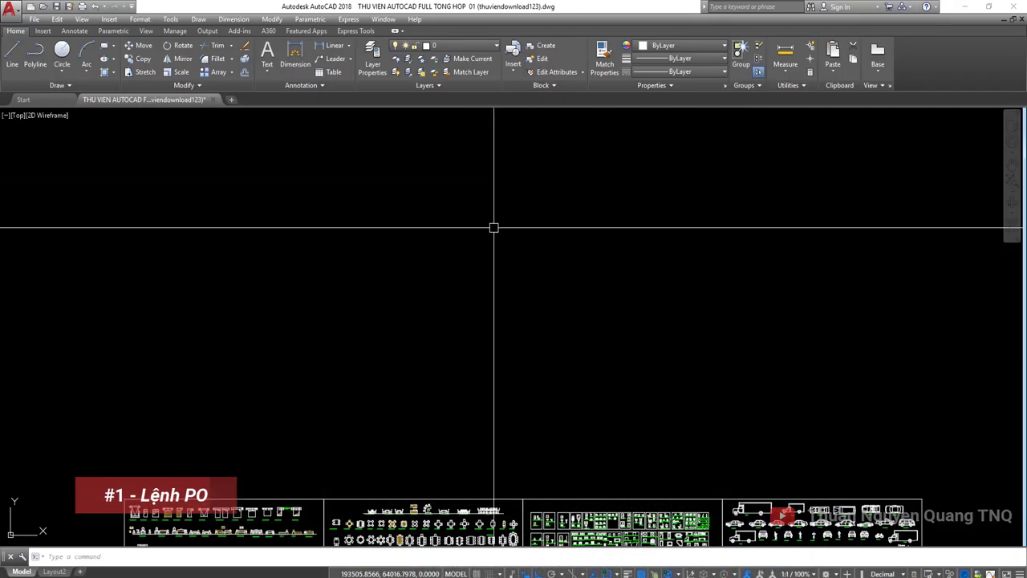
# Step: Run PO and place four points near each other in the drawing area
pyautogui.write('po')
pyautogui.press('Return')
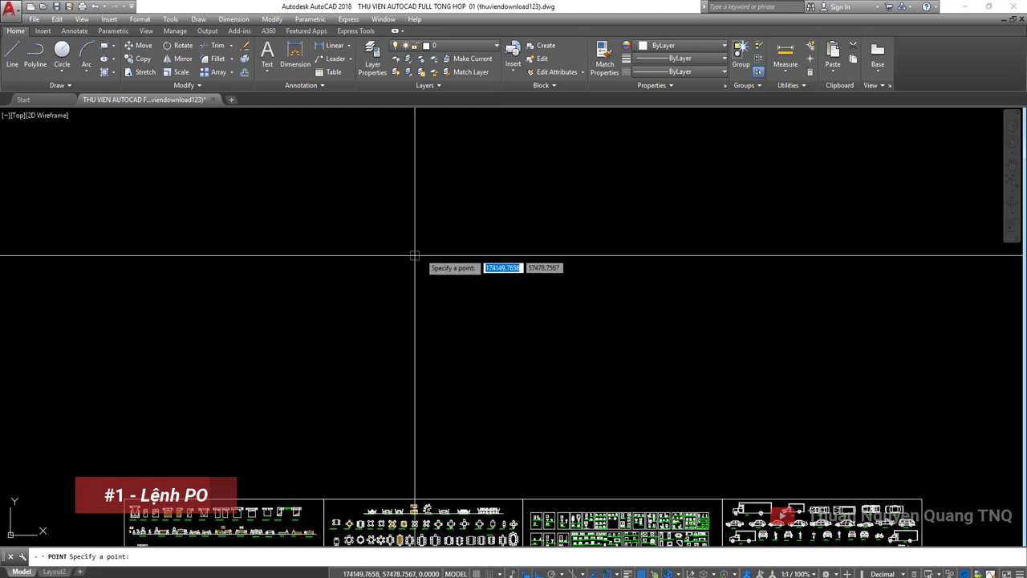
pyautogui.click(374, 275)
pyautogui.click(410, 285)
pyautogui.click(440, 274)
pyautogui.click(436, 287)
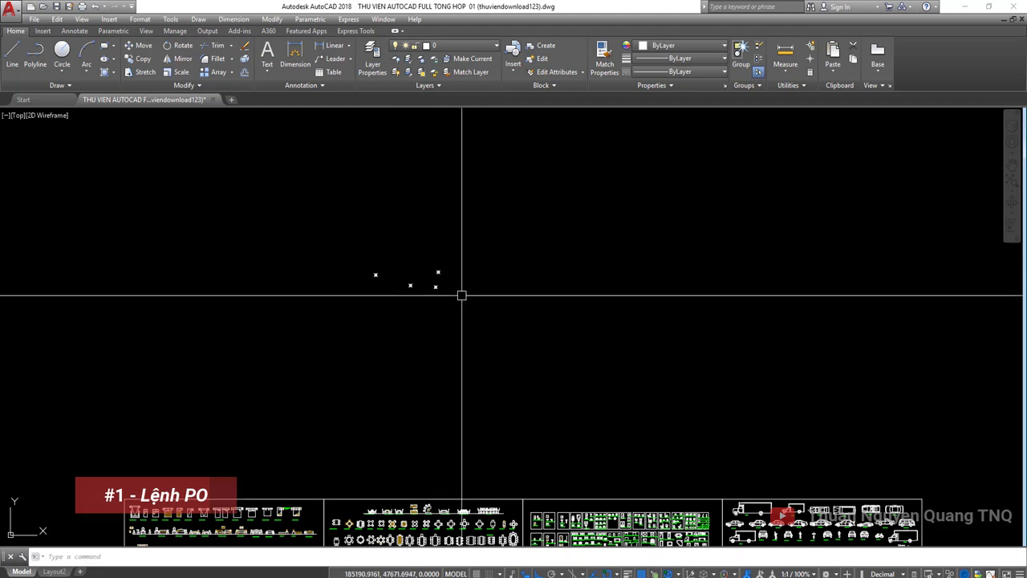
pyautogui.scroll(4, 457, 277)
# Step: Repeat the point command and scatter six more points, some lower down
pyautogui.press('Return')
pyautogui.click(447, 273)
pyautogui.click(464, 325)
pyautogui.click(499, 273)
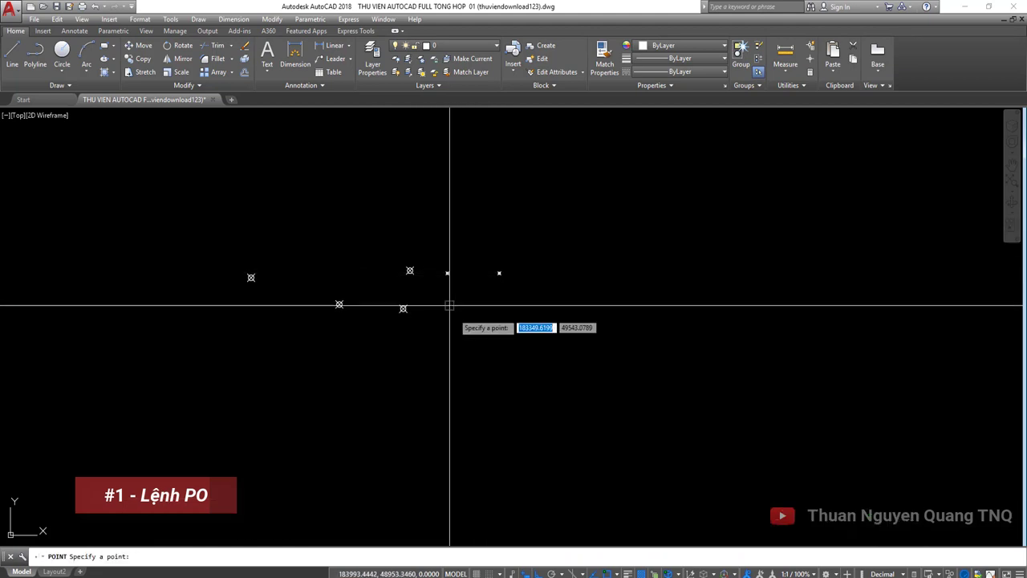
pyautogui.click(450, 304)
pyautogui.click(410, 341)
pyautogui.click(358, 349)
pyautogui.scroll(5, 326, 299)
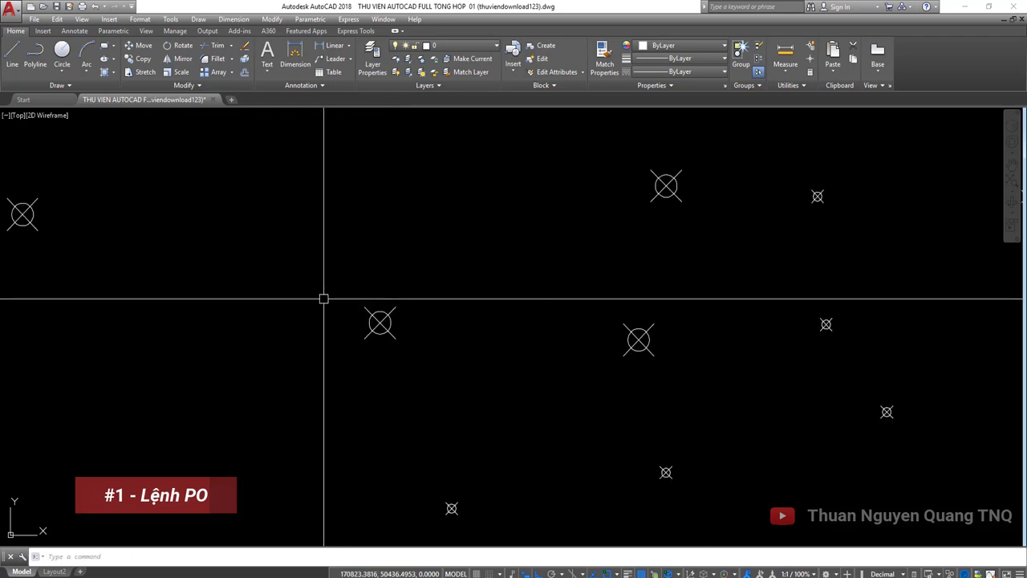
pyautogui.scroll(-5, 392, 311)
pyautogui.write('DDP')
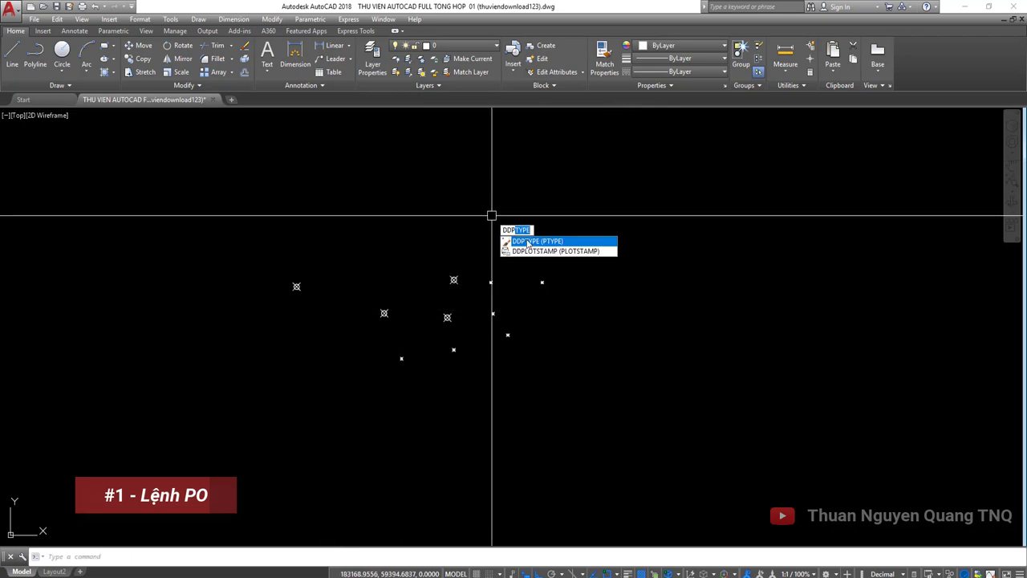
# Step: Change the point style to the plain dot in Point Style
pyautogui.click(528, 241)
pyautogui.click(595, 248)
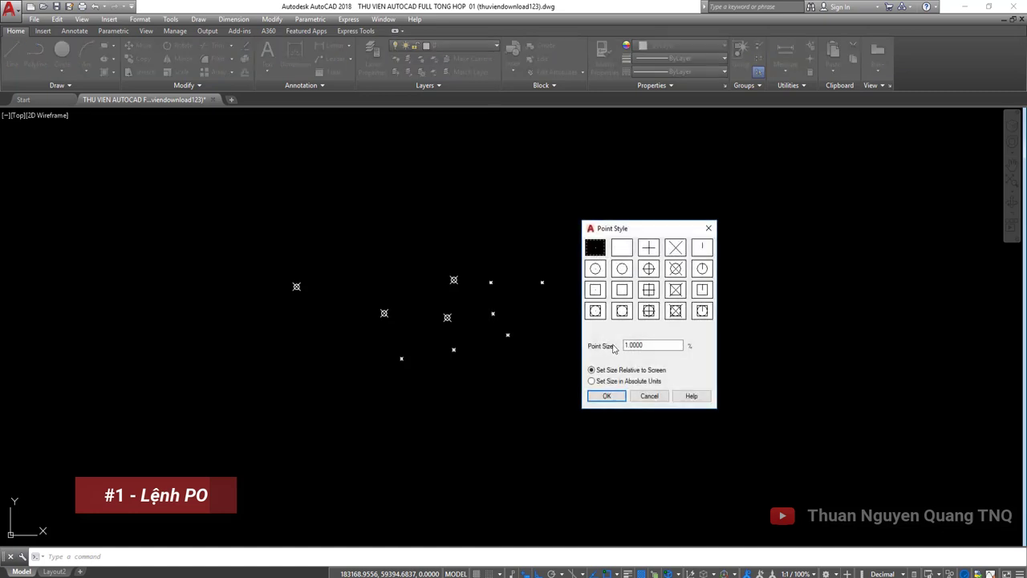
pyautogui.click(604, 395)
pyautogui.scroll(2, 449, 279)
# Step: Window-select five of the dot points, then clear the selection
pyautogui.click(449, 279)
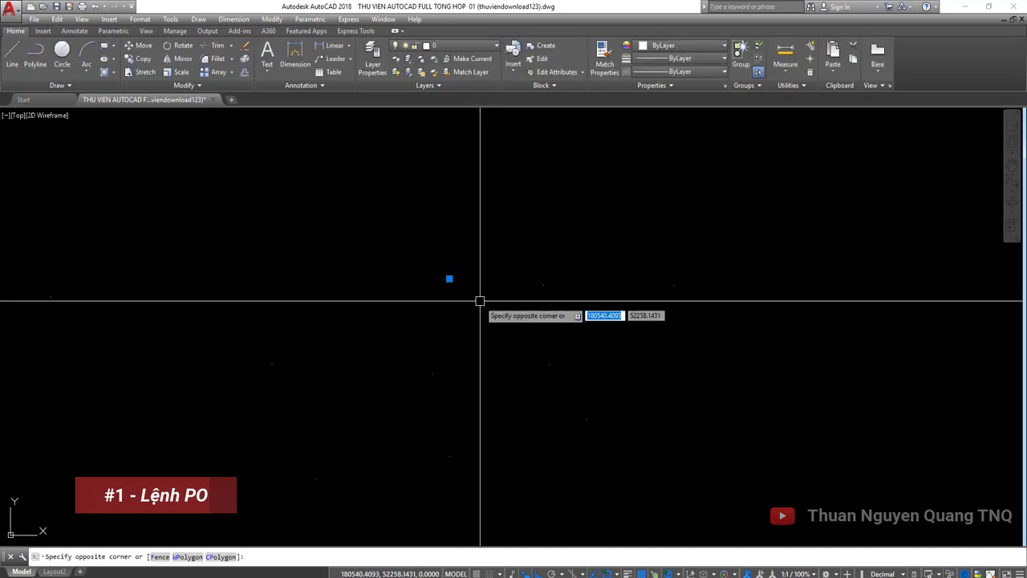
pyautogui.click(473, 301)
pyautogui.click(383, 287)
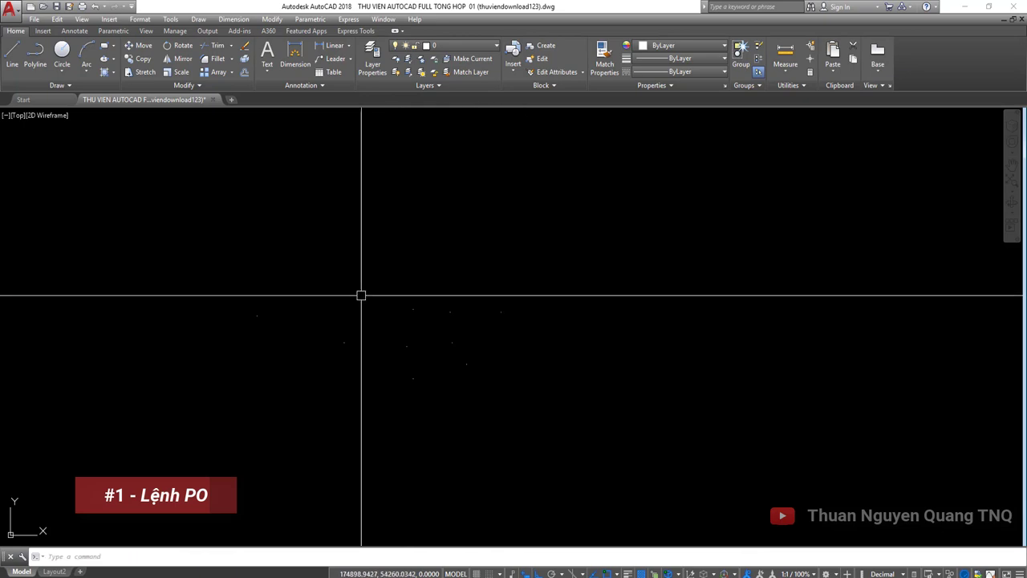
pyautogui.click(555, 352)
pyautogui.click(313, 326)
pyautogui.press('Escape')
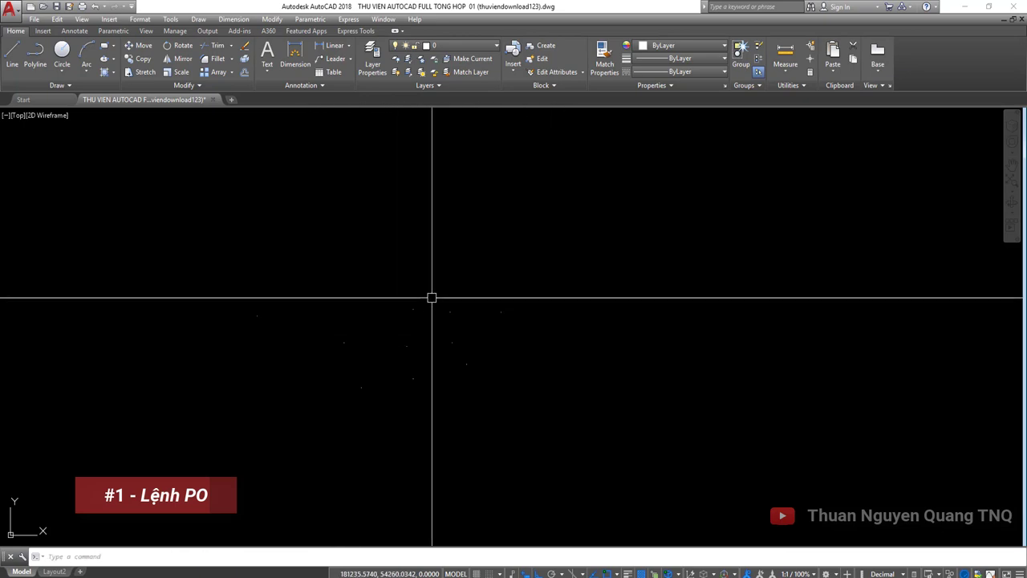
# Step: Draw a short horizontal line above the points with L
pyautogui.write('l')
pyautogui.press('Return')
pyautogui.click(412, 250)
pyautogui.click(564, 250)
pyautogui.press('Return')
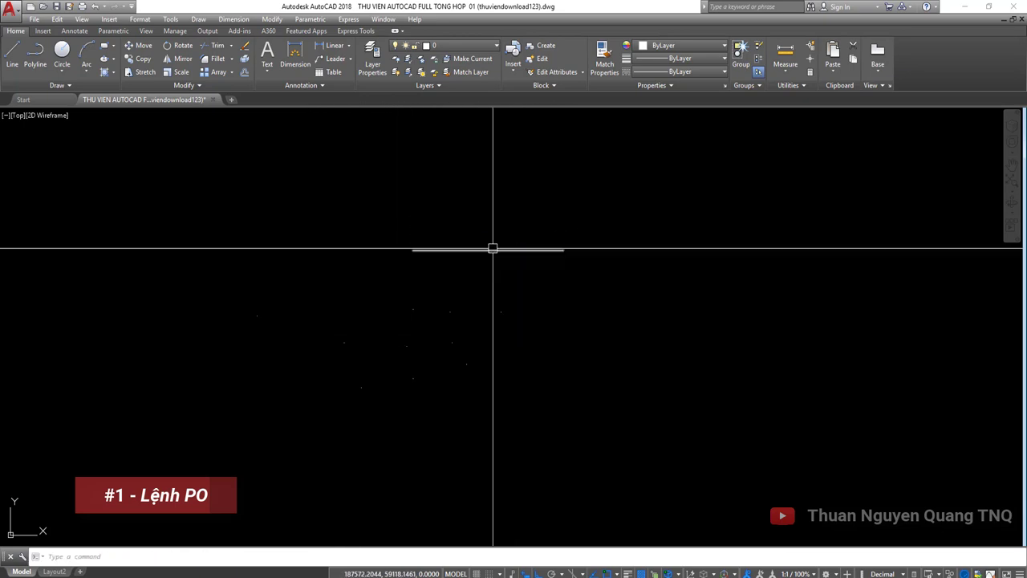
pyautogui.click(470, 251)
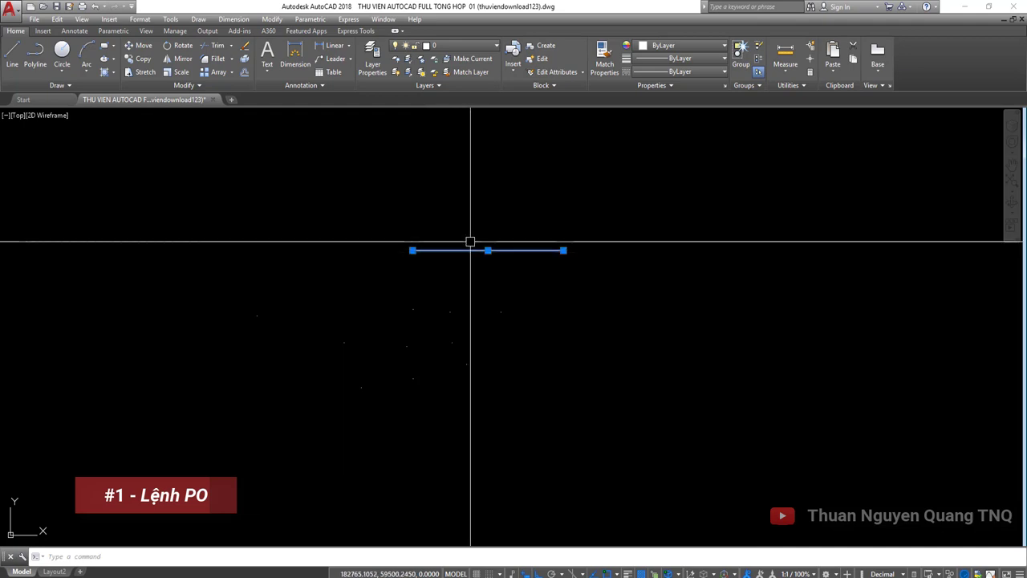
# Step: Place one point with PO just above the right half of the horizontal line
pyautogui.press('Escape')
pyautogui.write('po')
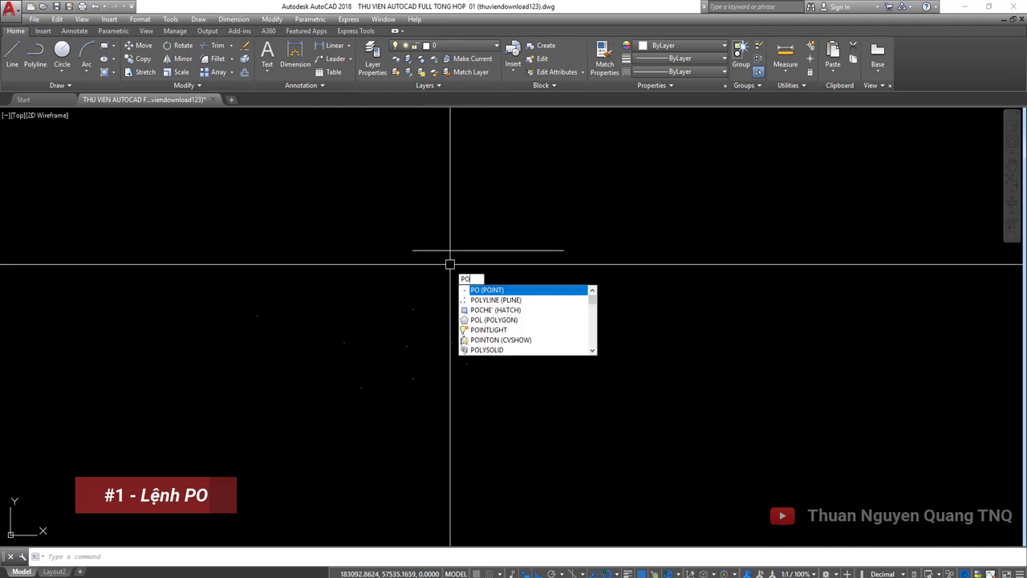
pyautogui.press('Return')
pyautogui.click(517, 247)
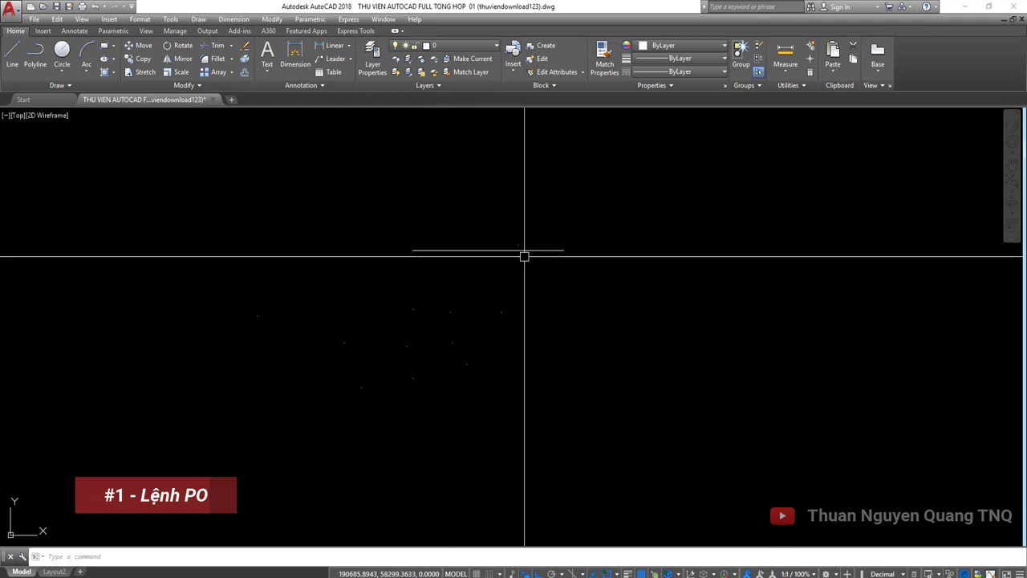
pyautogui.press('Escape')
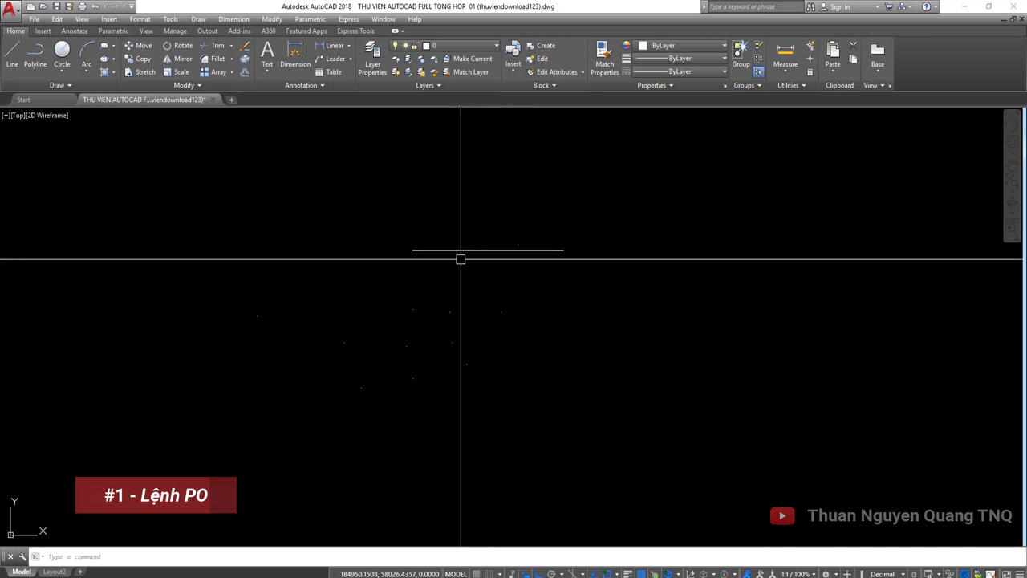
pyautogui.press('Return')
pyautogui.press('Escape')
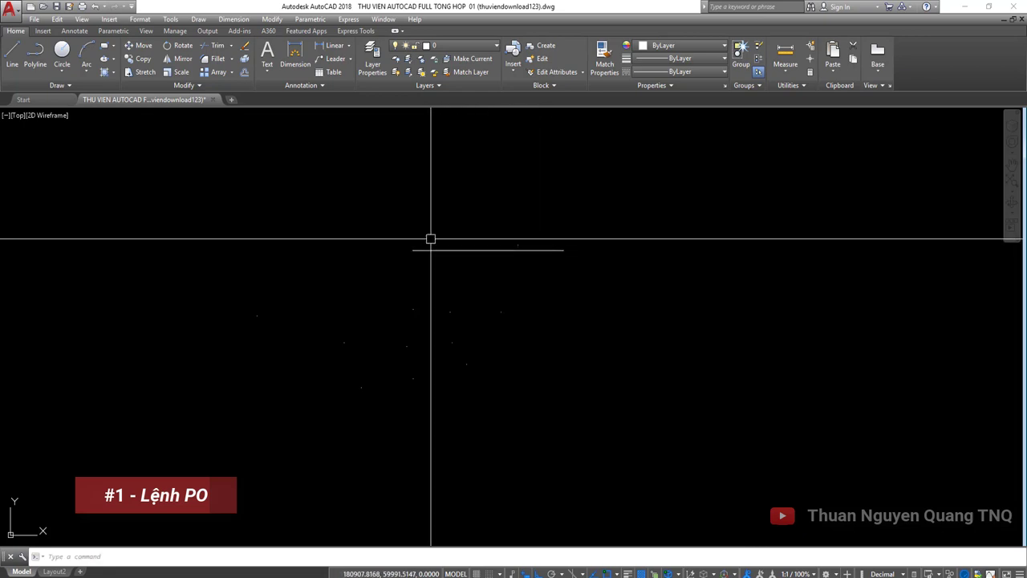
# Step: Window-select the horizontal line three times, deselecting each time, then start typing DDPTYPE
pyautogui.click(422, 236)
pyautogui.click(545, 272)
pyautogui.press('Escape')
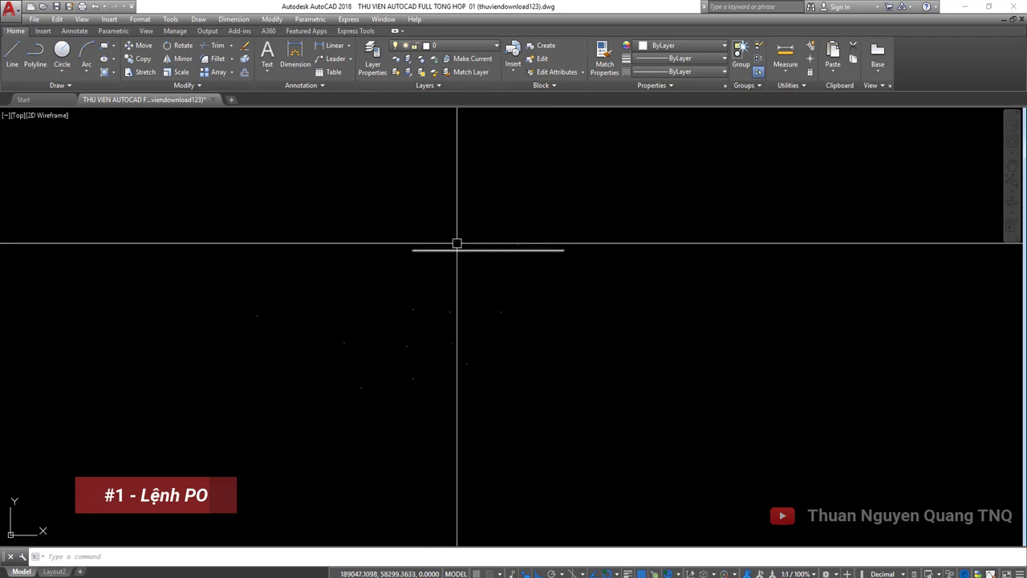
pyautogui.click(431, 237)
pyautogui.click(544, 268)
pyautogui.press('Escape')
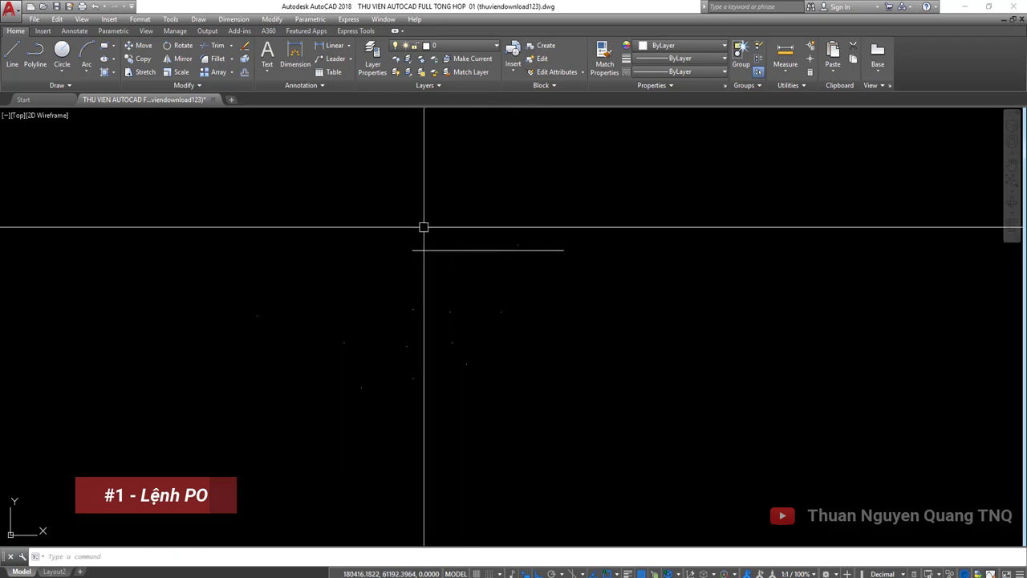
pyautogui.click(424, 227)
pyautogui.click(544, 264)
pyautogui.press('Escape')
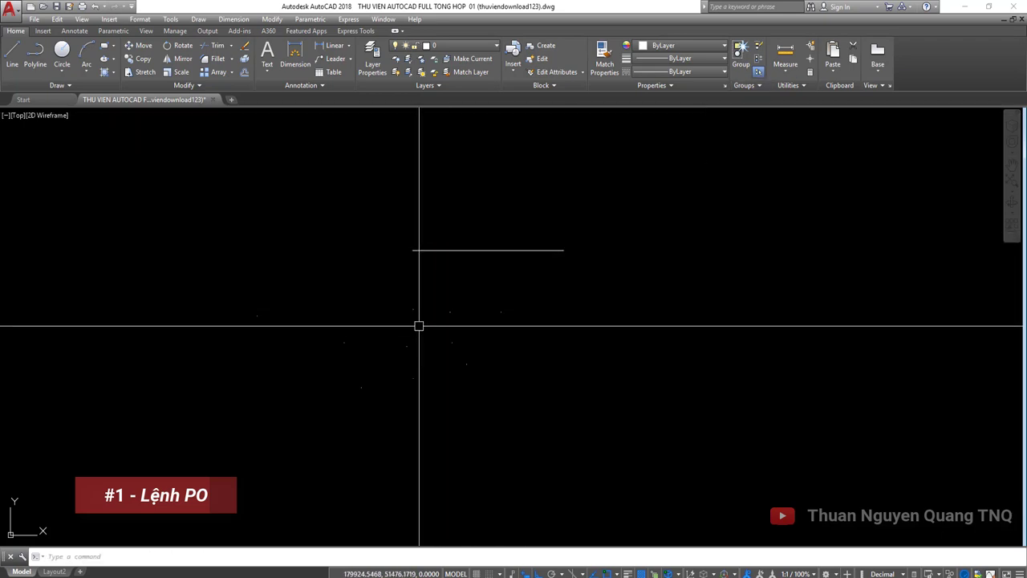
pyautogui.write('ddp')
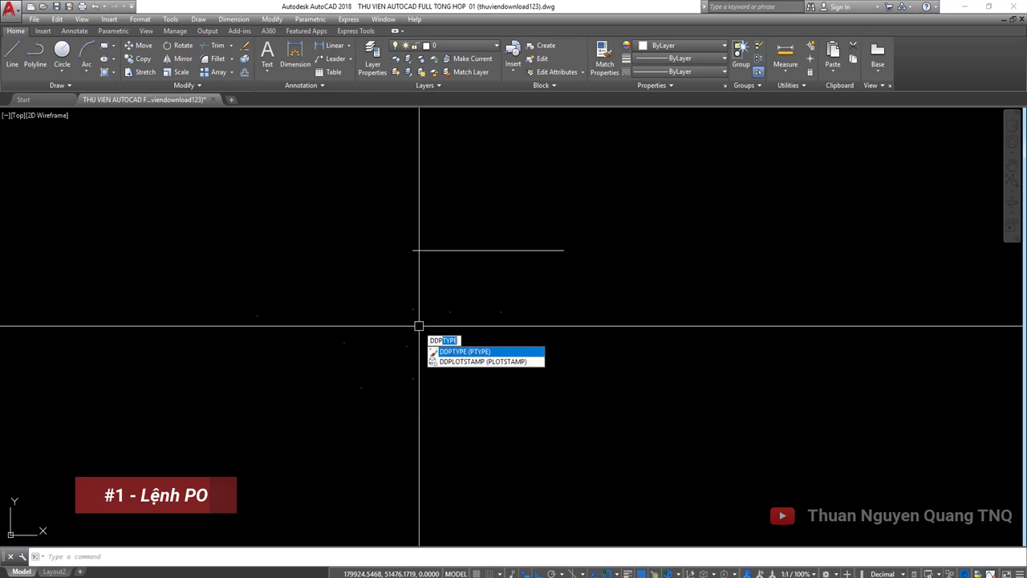
# Step: Switch the point style to plus marks and reopen Point Style to set size 5
pyautogui.click(465, 352)
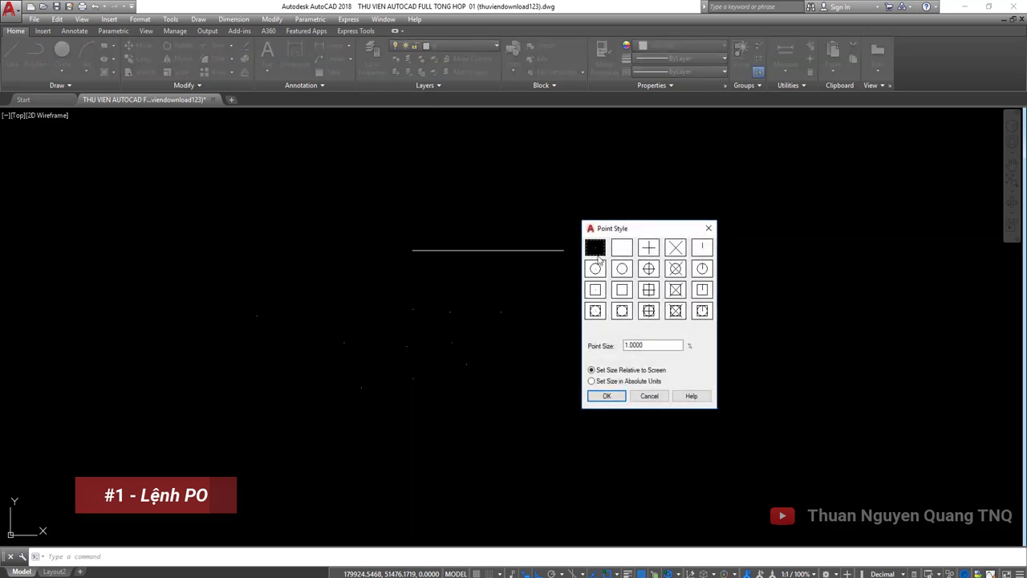
pyautogui.click(649, 253)
pyautogui.click(606, 396)
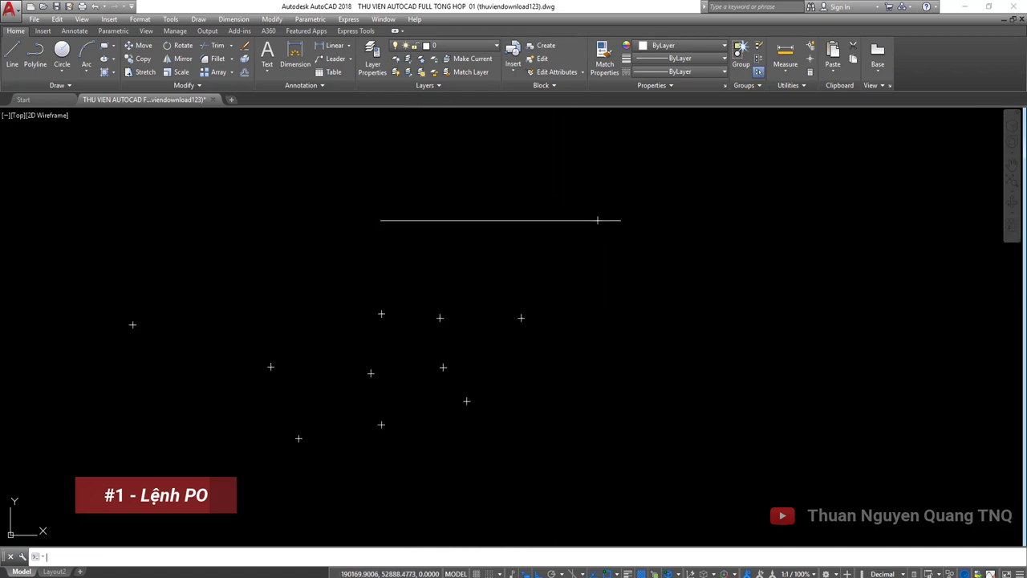
pyautogui.press('Return')
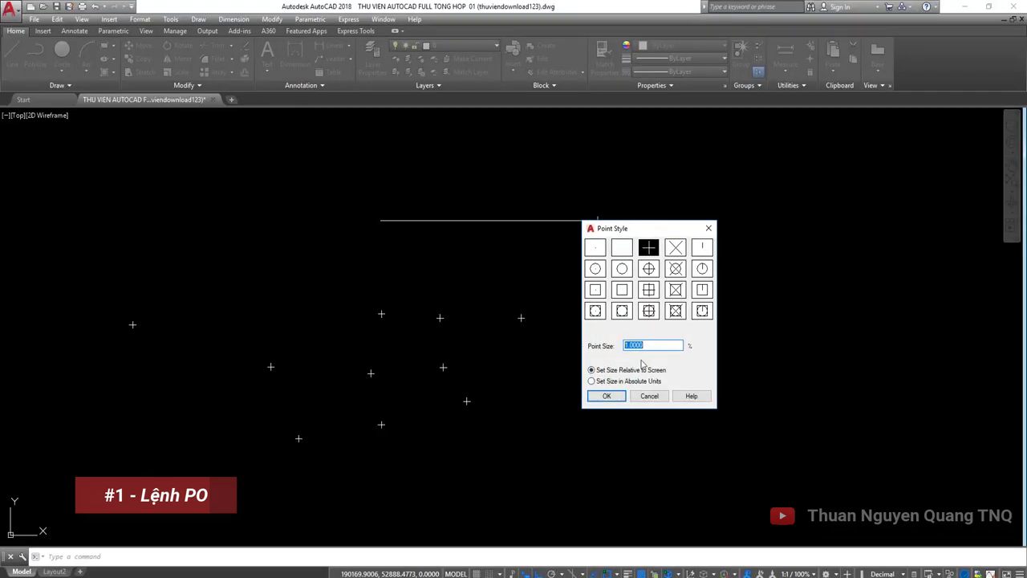
# Step: Apply Point Size 5 to the plus-mark points, confirm it once more, and zoom out
pyautogui.click(605, 396)
pyautogui.scroll(-2, 469, 329)
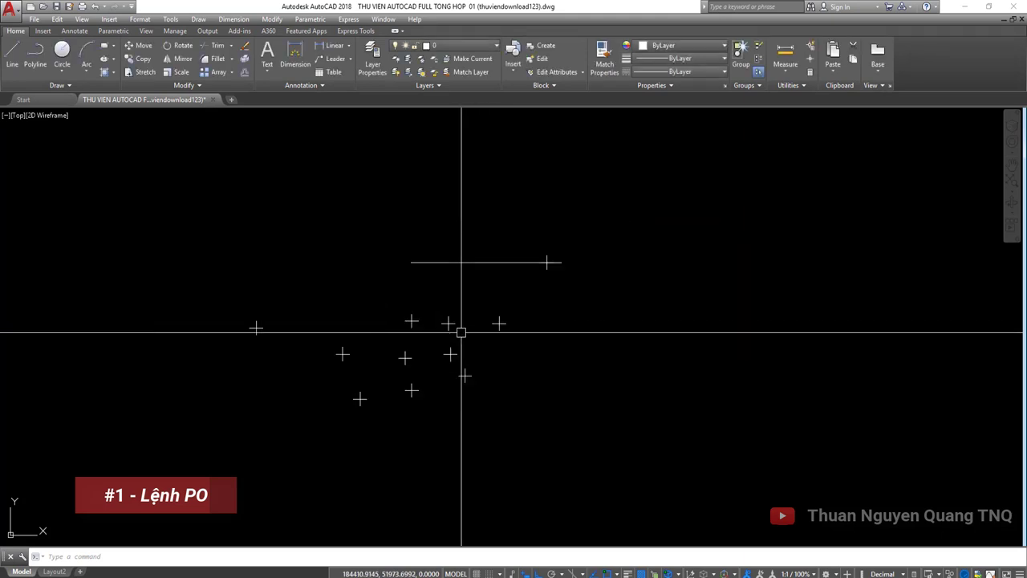
pyautogui.press('Return')
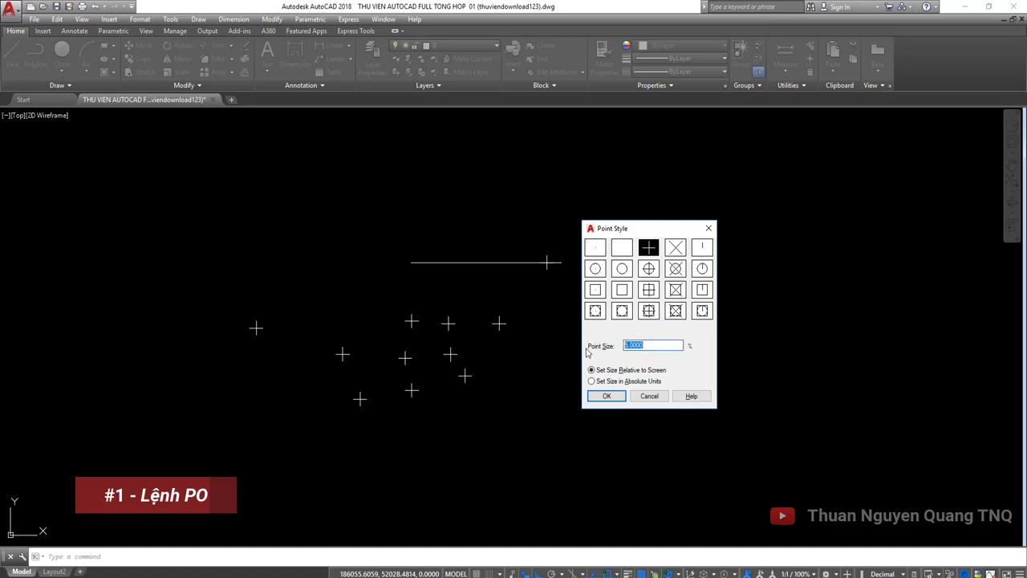
pyautogui.click(601, 398)
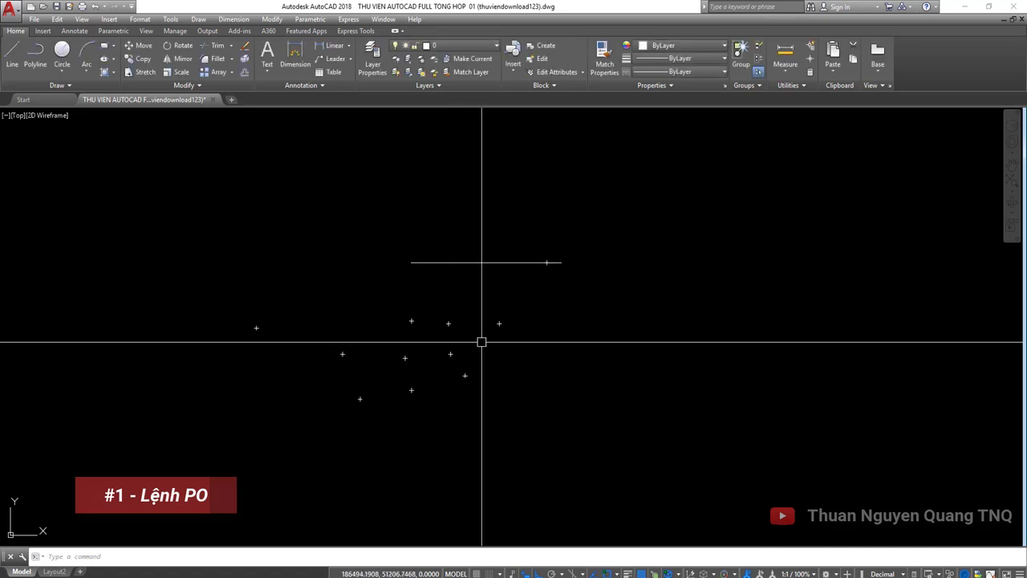
pyautogui.scroll(-2, 453, 336)
pyautogui.scroll(-3, 453, 335)
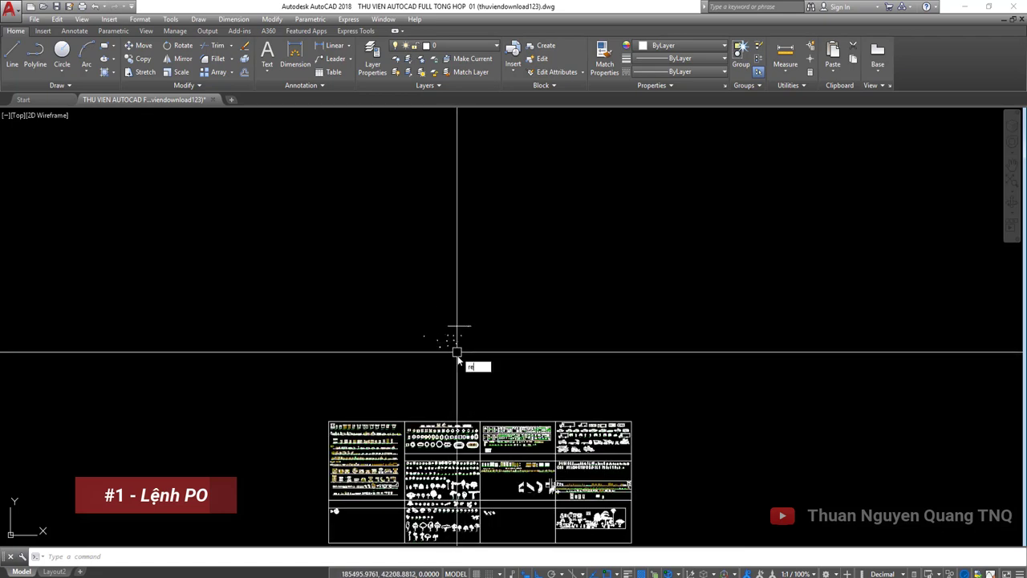
# Step: Run REGEN after zooming in so the plus marks return to screen-relative size 5
pyautogui.press('Return')
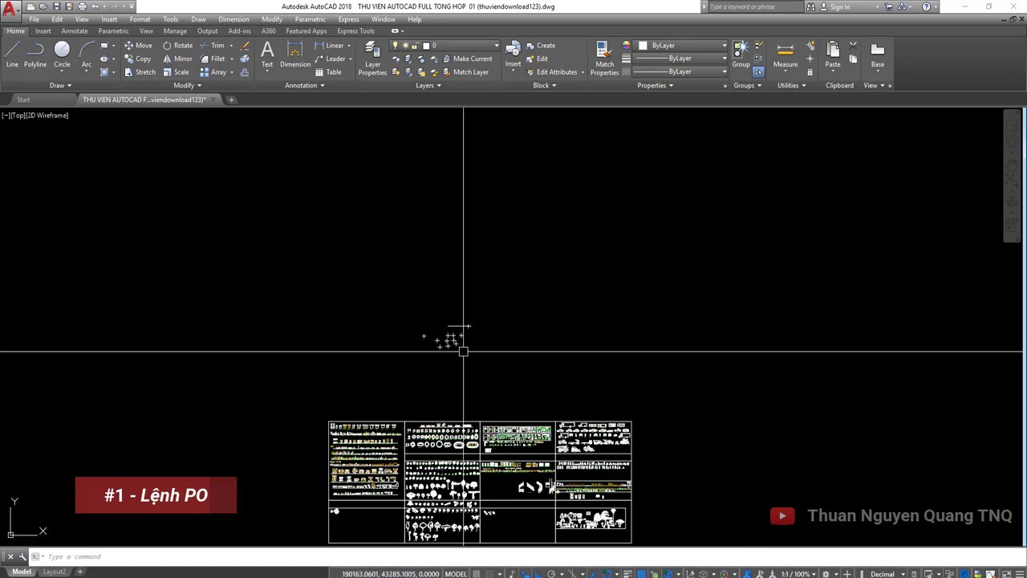
pyautogui.scroll(5, 449, 341)
pyautogui.scroll(2, 449, 337)
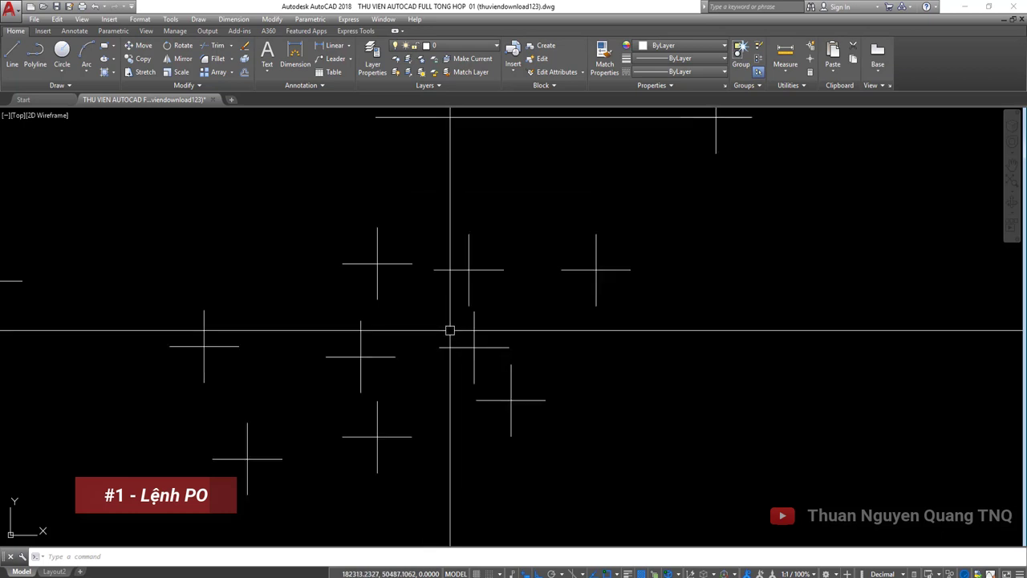
pyautogui.write('r')
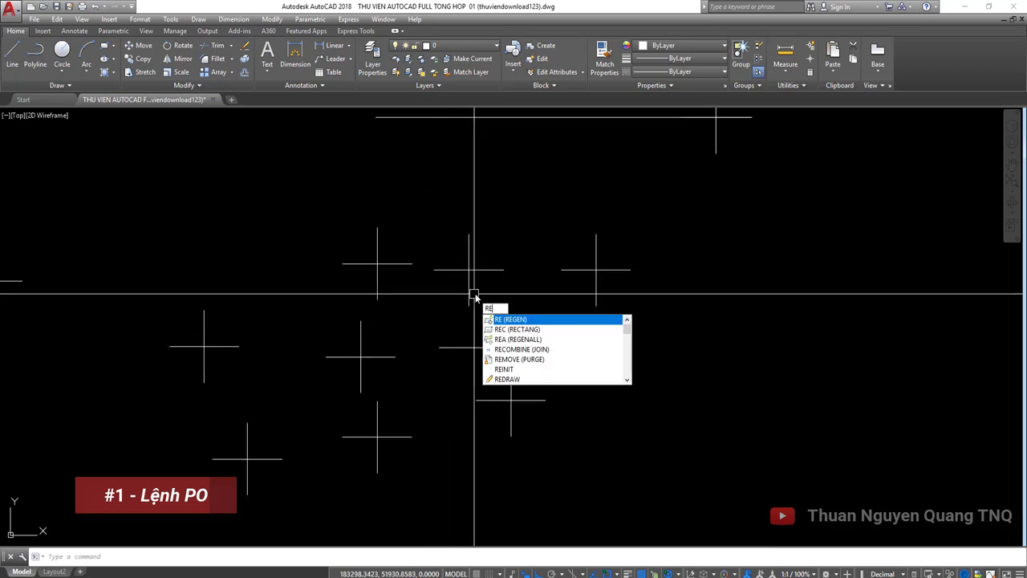
pyautogui.press('Return')
pyautogui.moveTo(535, 279); pyautogui.dragTo(533, 317, button='middle')
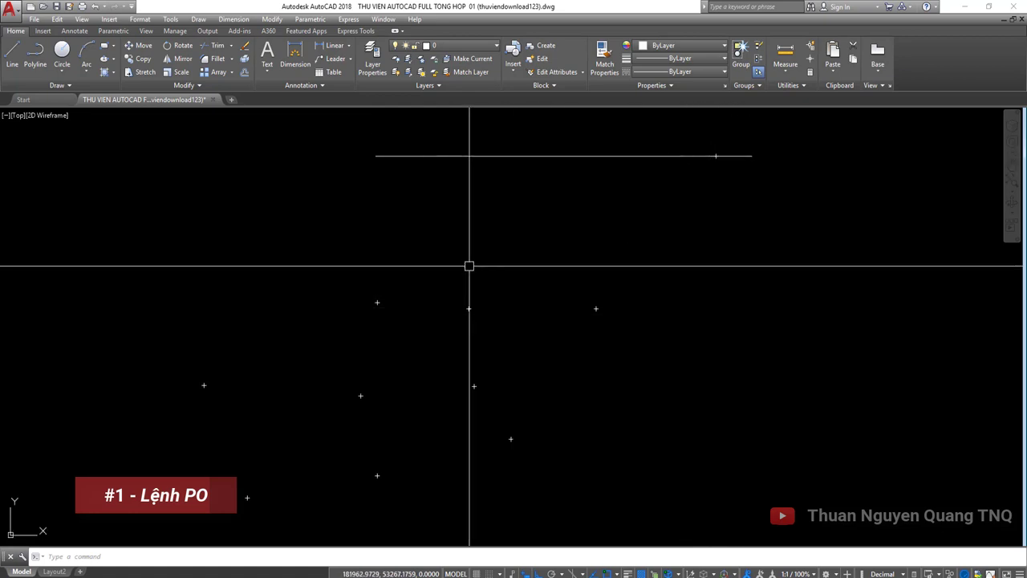
# Step: Place five plus-mark points along the horizontal line with the point command
pyautogui.moveTo(508, 279); pyautogui.dragTo(503, 297, button='middle')
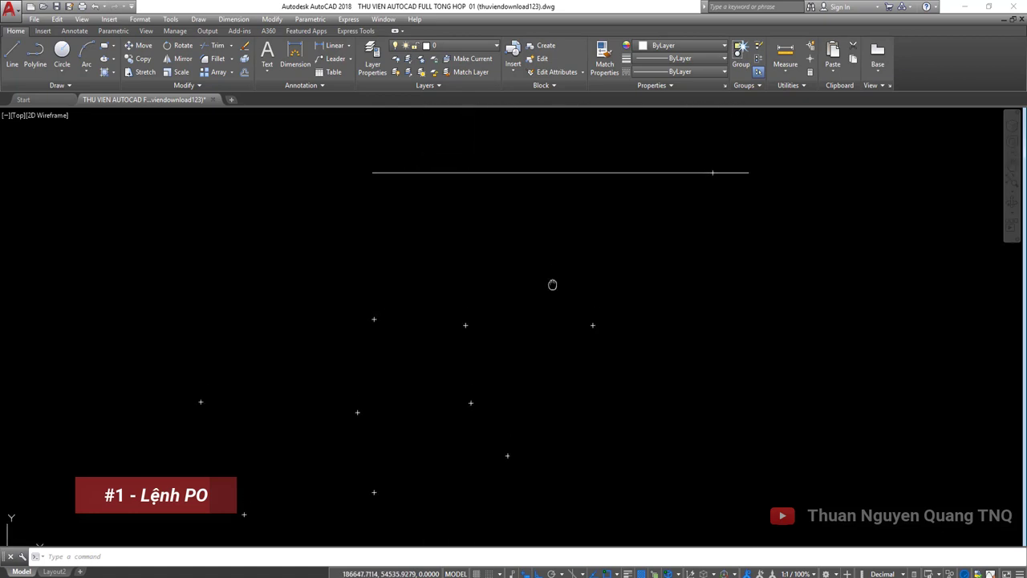
pyautogui.click(676, 150)
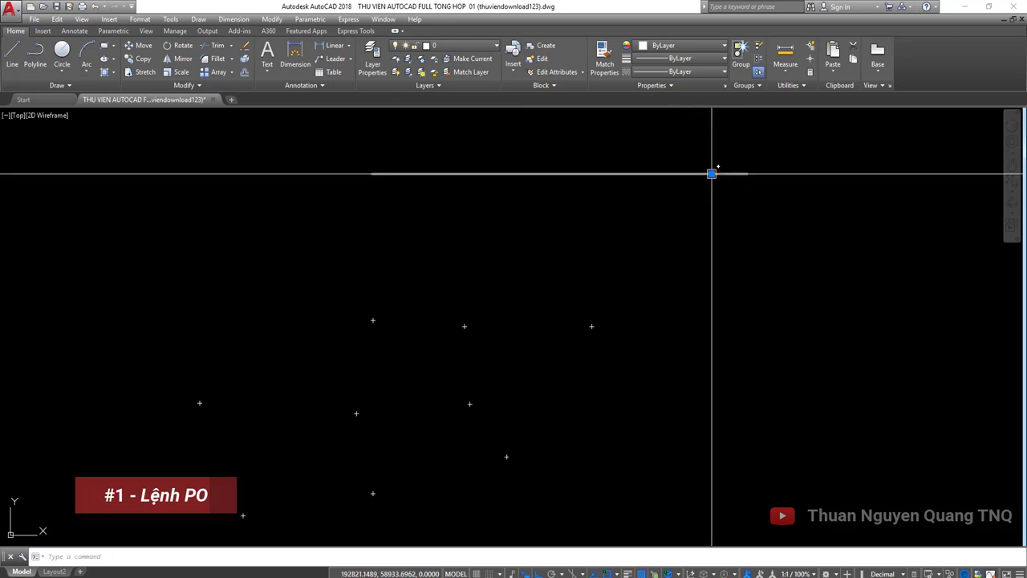
pyautogui.click(714, 172)
pyautogui.write('po')
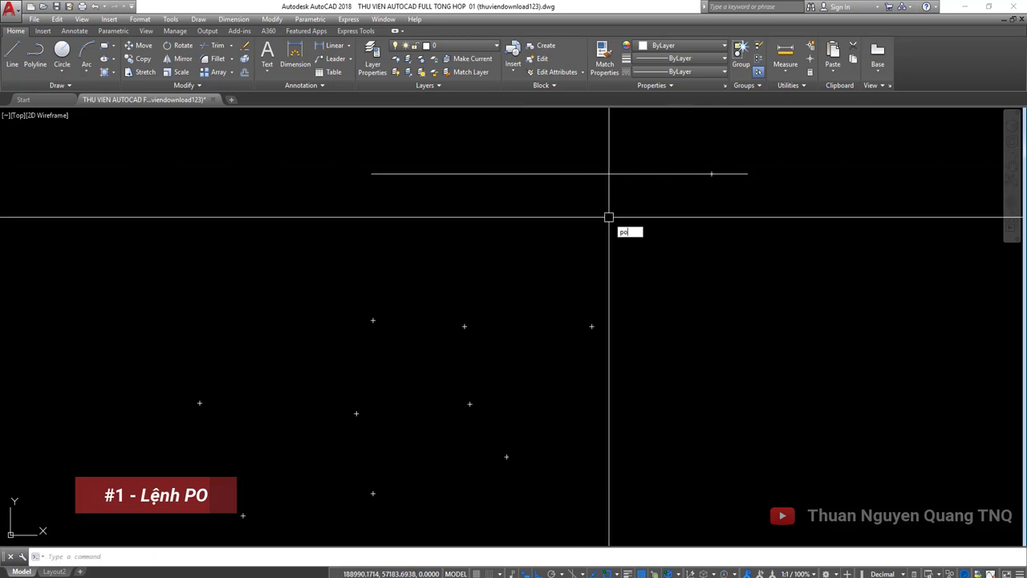
pyautogui.press('Return')
pyautogui.click(587, 173)
pyautogui.press('Return')
pyautogui.click(543, 173)
pyautogui.press('Return')
pyautogui.click(487, 174)
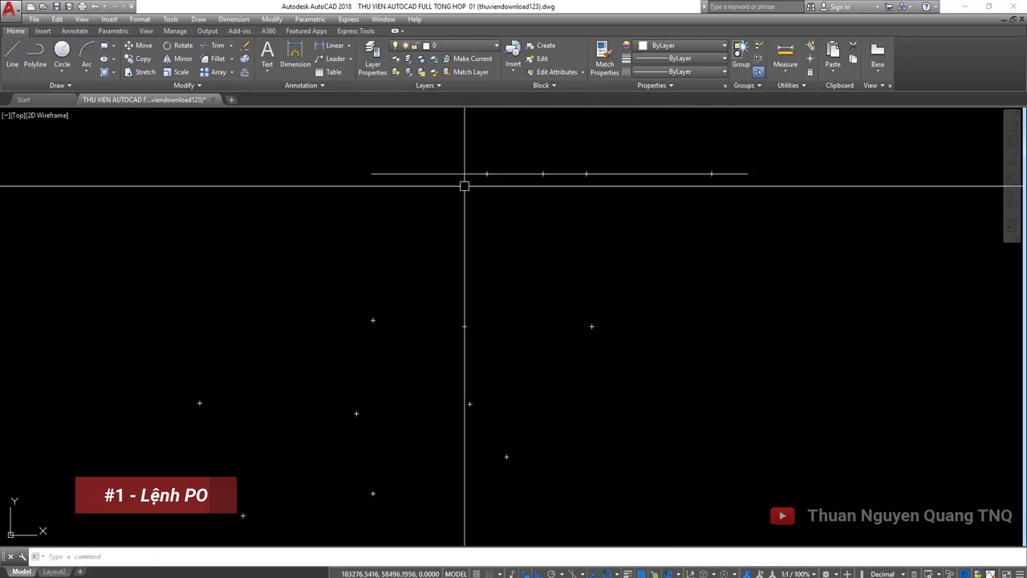
pyautogui.press('Return')
pyautogui.click(443, 173)
pyautogui.press('Return')
pyautogui.click(418, 173)
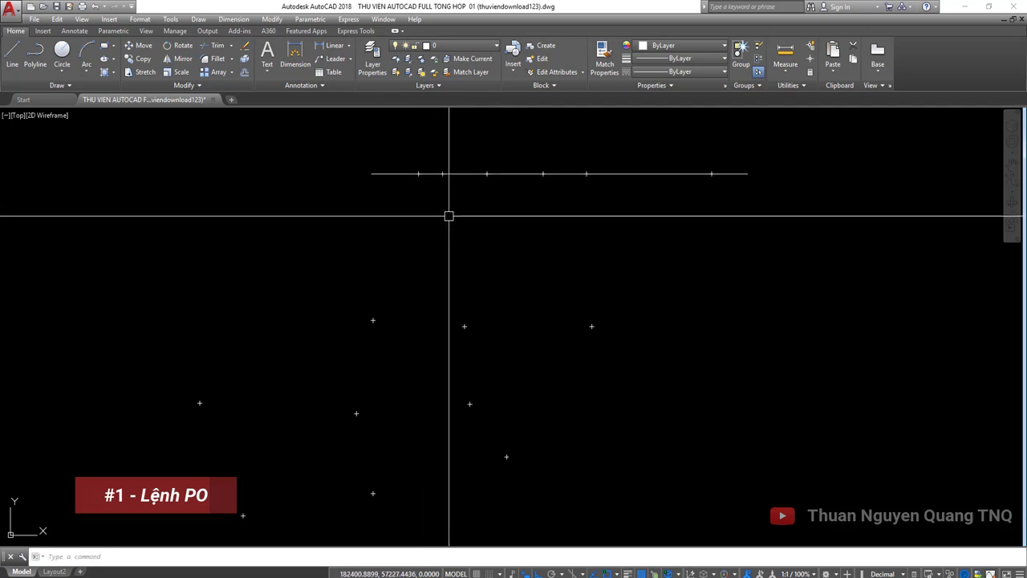
# Step: Draw vertical lines downward from the first two points on the line
pyautogui.write('l')
pyautogui.press('Return')
pyautogui.click(418, 173)
pyautogui.click(418, 302)
pyautogui.press('Return')
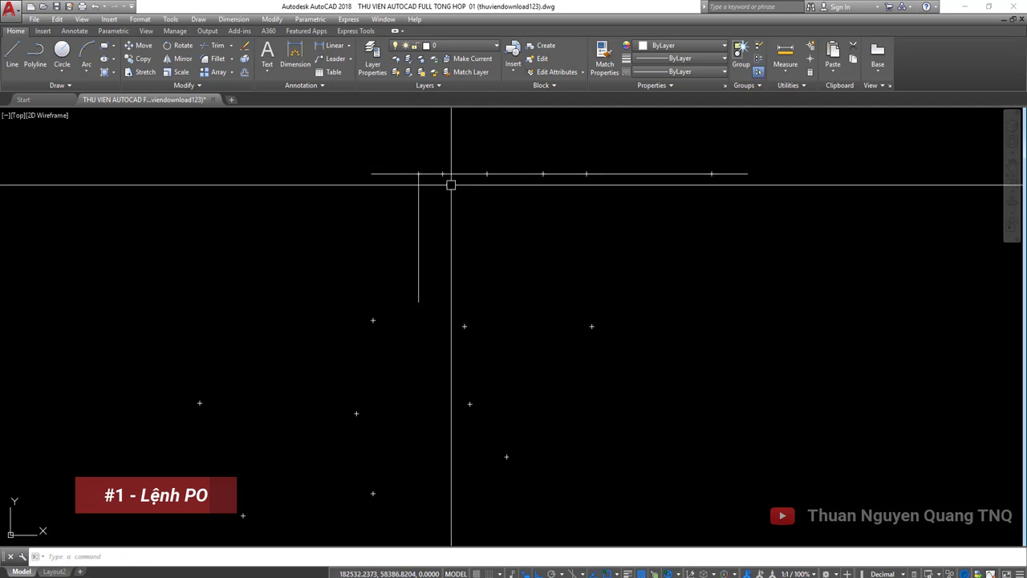
pyautogui.press('Return')
pyautogui.click(487, 173)
pyautogui.click(487, 285)
pyautogui.press('Return')
# Step: Draw vertical lines from the remaining three points, then select and delete all vertical lines
pyautogui.press('Return')
pyautogui.click(544, 173)
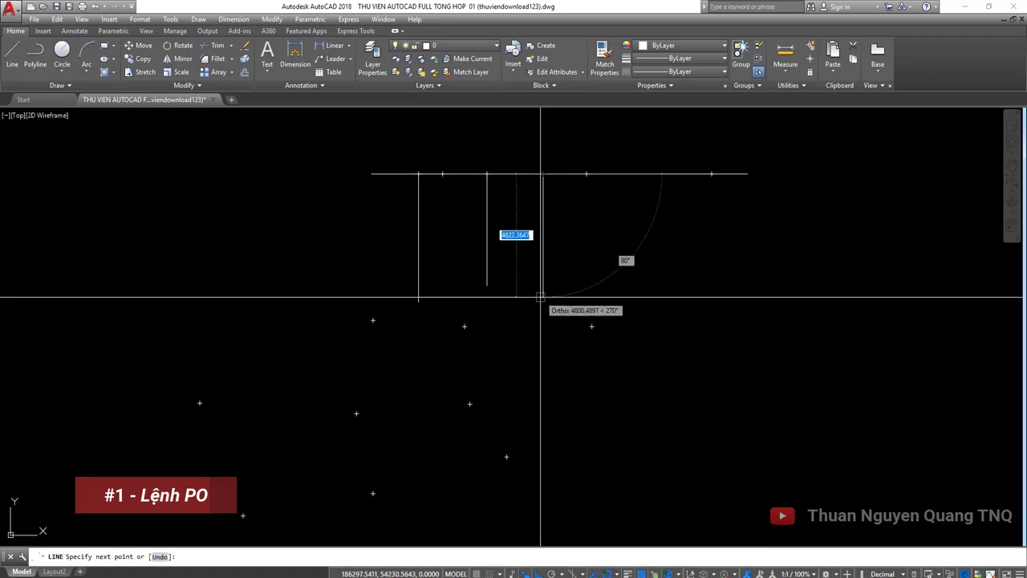
pyautogui.click(540, 298)
pyautogui.press('Return')
pyautogui.press('Return')
pyautogui.click(587, 174)
pyautogui.click(587, 299)
pyautogui.press('Return')
pyautogui.press('Return')
pyautogui.click(711, 173)
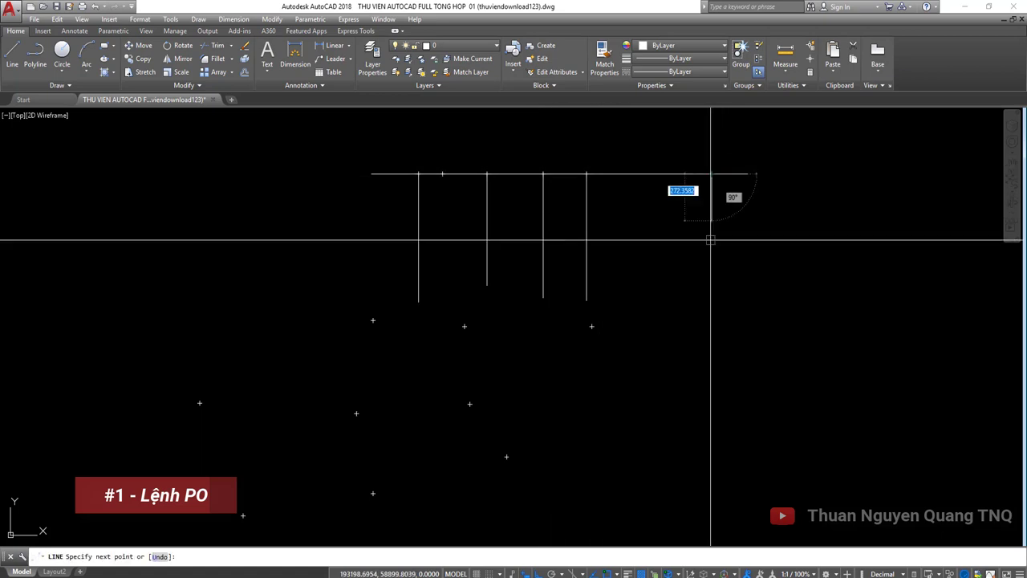
pyautogui.click(711, 301)
pyautogui.press('Return')
pyautogui.click(755, 257)
pyautogui.click(345, 241)
pyautogui.press('Delete')
# Step: Delete the points on the line and the scattered points below, then pan the line down
pyautogui.click(404, 147)
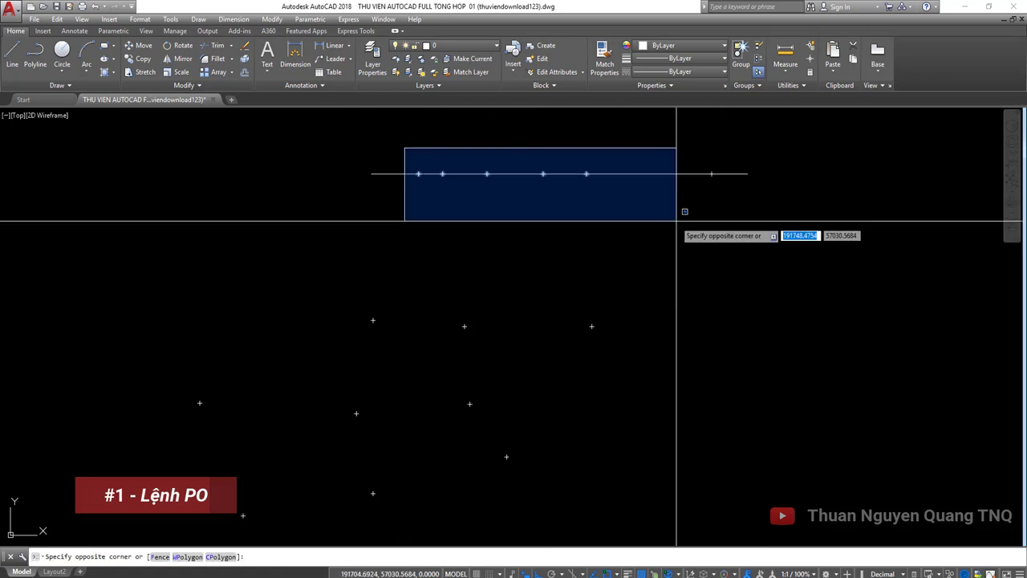
pyautogui.click(677, 220)
pyautogui.press('Delete')
pyautogui.scroll(-2, 496, 266)
pyautogui.click(157, 263)
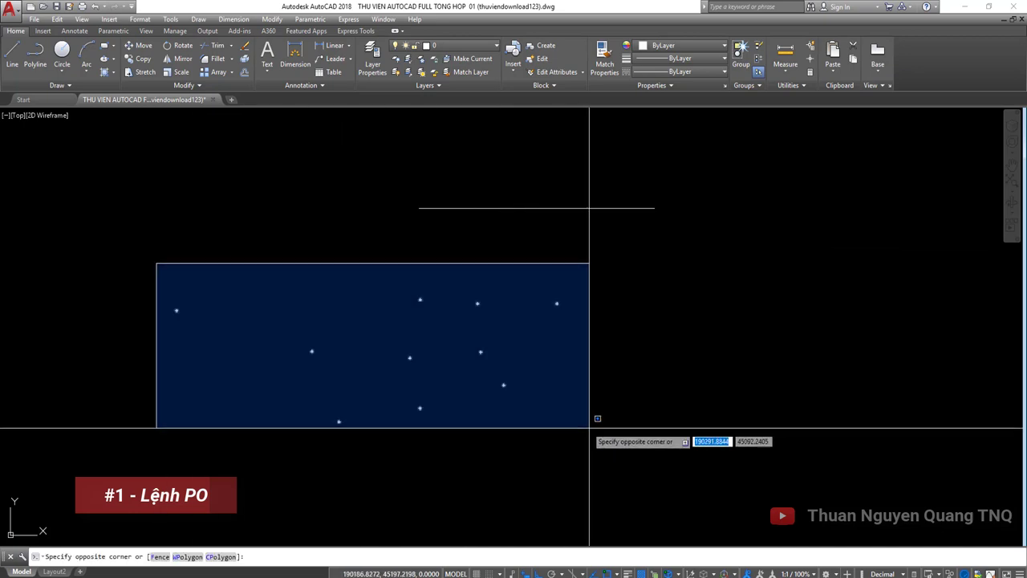
pyautogui.click(590, 427)
pyautogui.press('Delete')
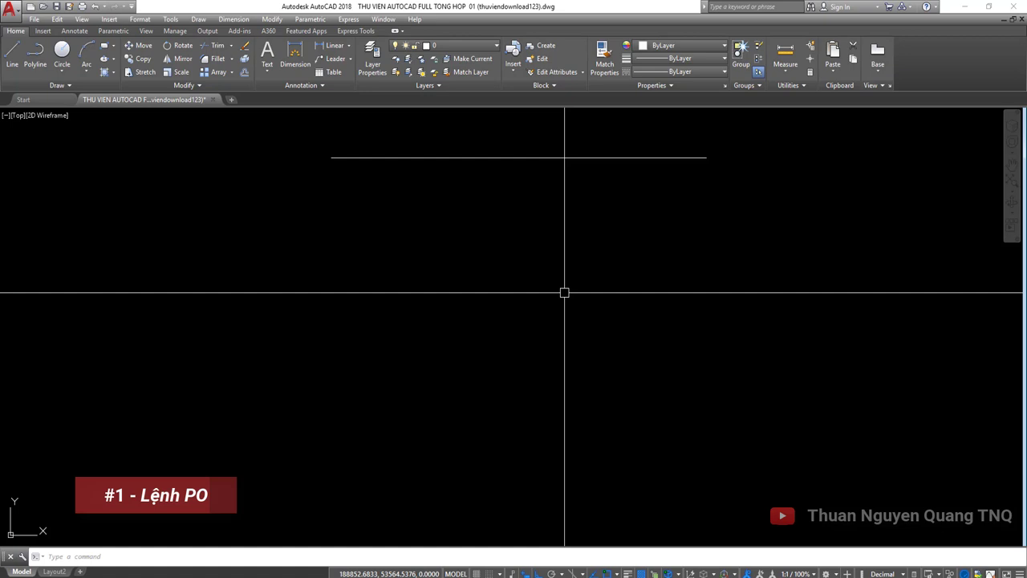
pyautogui.moveTo(522, 220); pyautogui.dragTo(521, 252, button='middle')
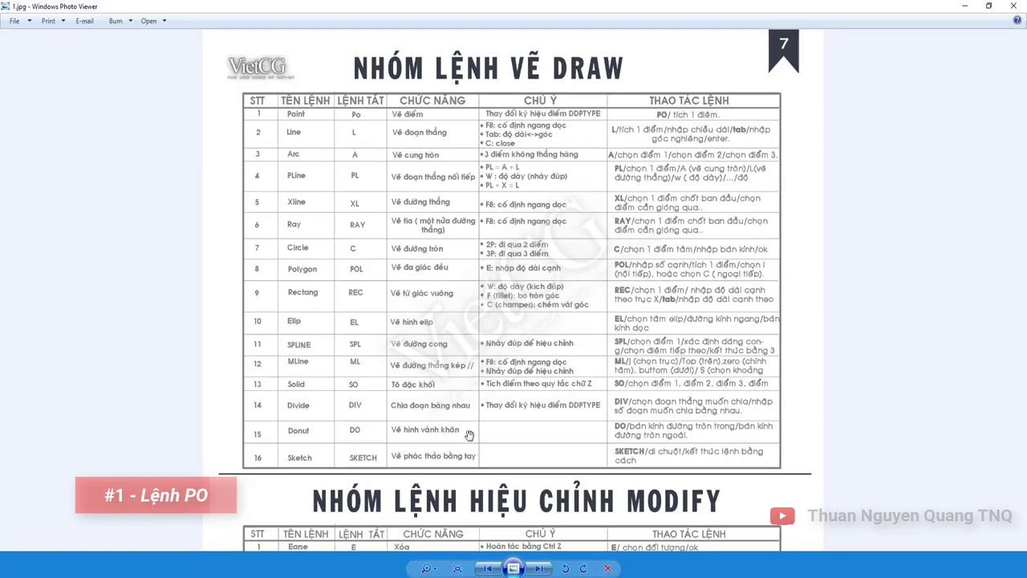
# Step: Minimize the Draw command reference sheet in Photo Viewer to bring back the AutoCAD drawing
pyautogui.click(966, 8)
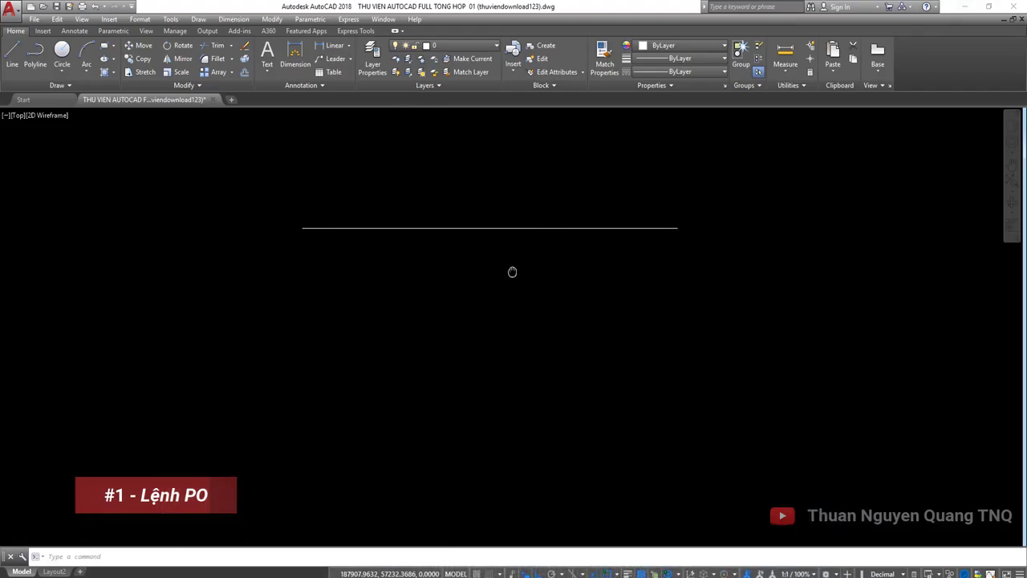
# Step: Set the point display style to X marks through Utilities > Point Style
pyautogui.click(578, 201)
pyautogui.press('Escape')
pyautogui.write('DDP')
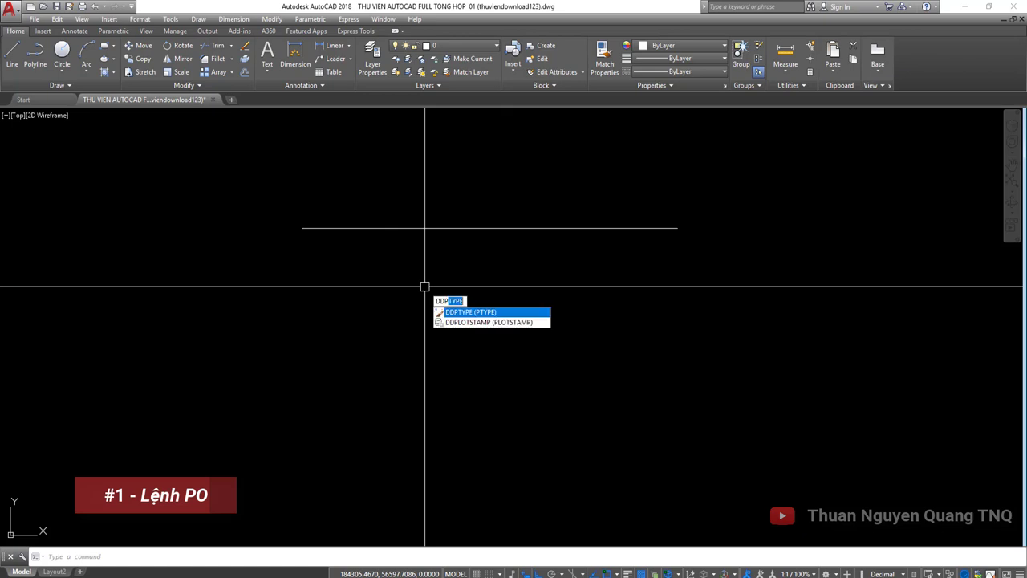
pyautogui.press('Return')
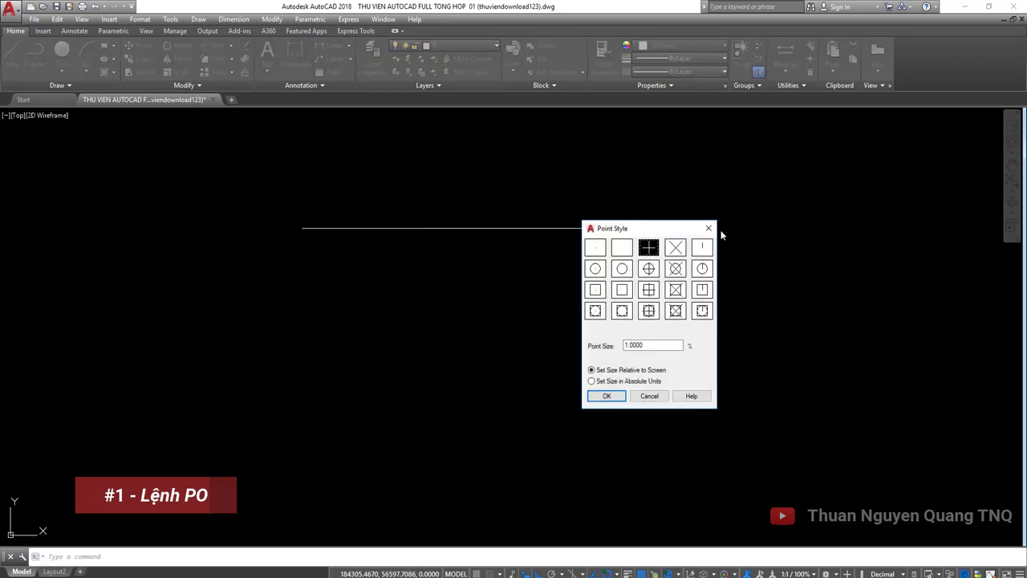
pyautogui.click(709, 228)
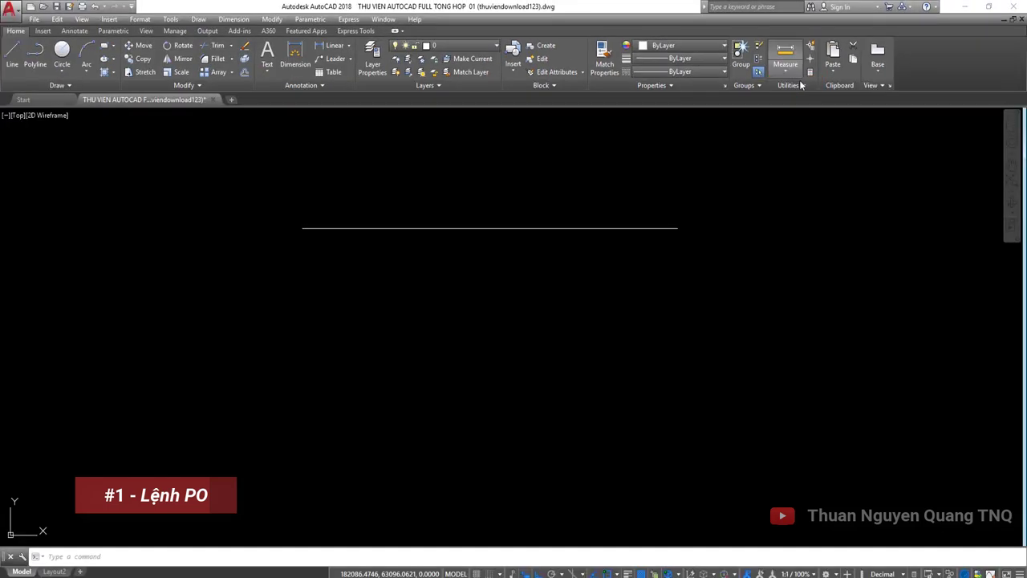
pyautogui.click(799, 85)
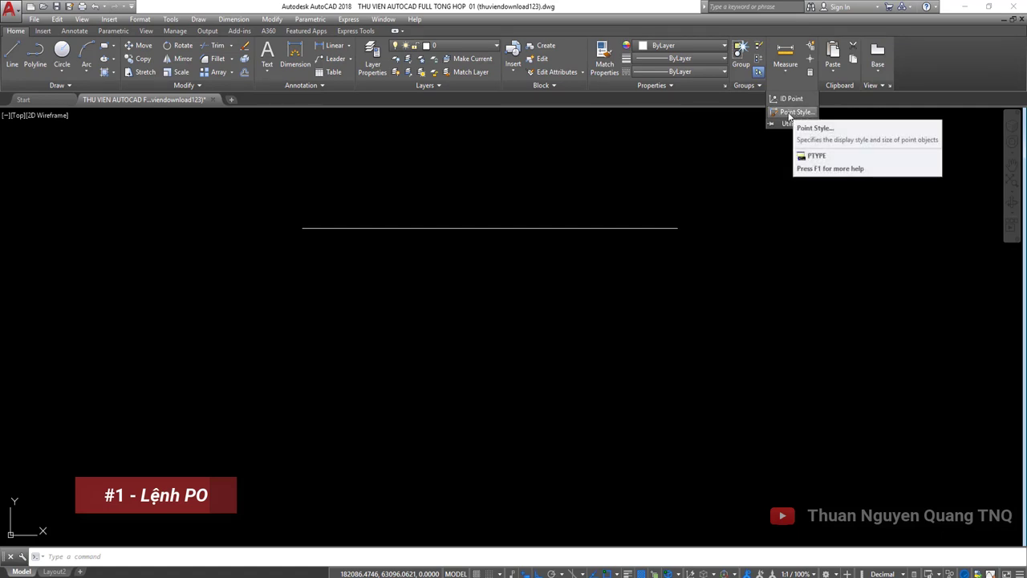
pyautogui.click(796, 112)
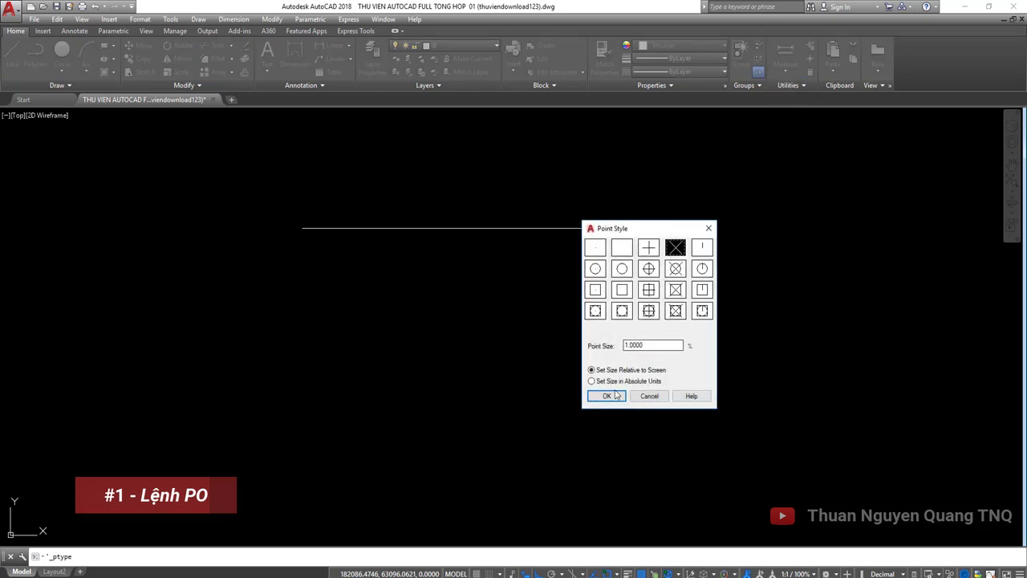
pyautogui.press('Return')
# Step: Place X points with PO: five along the horizontal line and one just above it
pyautogui.write('po')
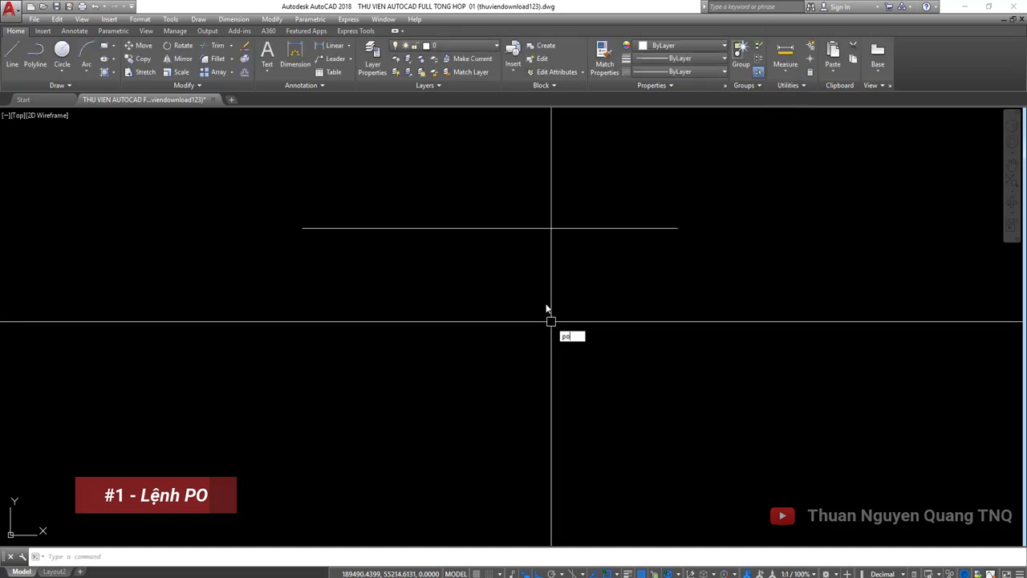
pyautogui.press('Return')
pyautogui.click(509, 228)
pyautogui.click(568, 228)
pyautogui.click(619, 228)
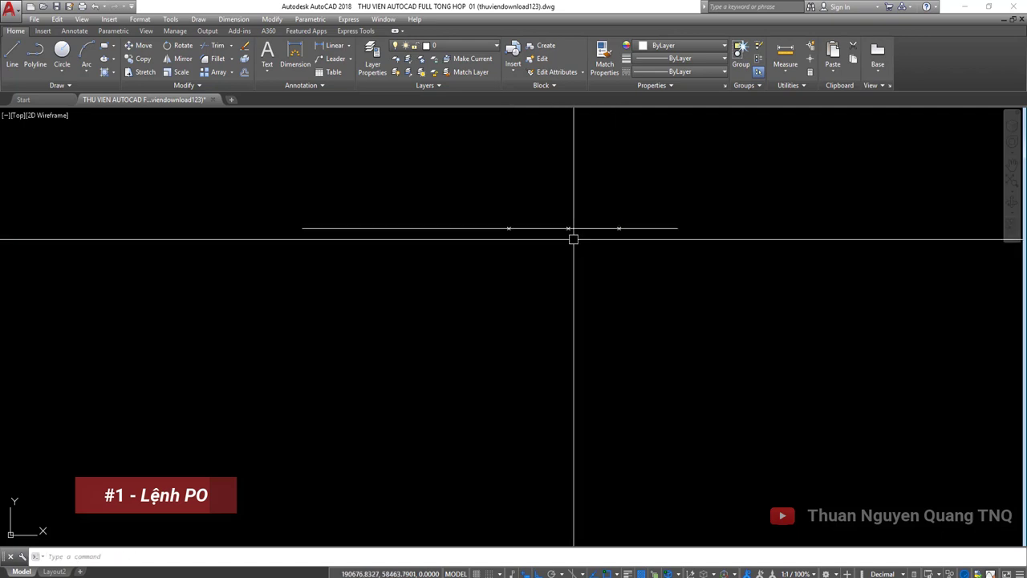
pyautogui.click(447, 218)
pyautogui.press('Return')
pyautogui.click(420, 228)
pyautogui.press('Return')
pyautogui.click(379, 228)
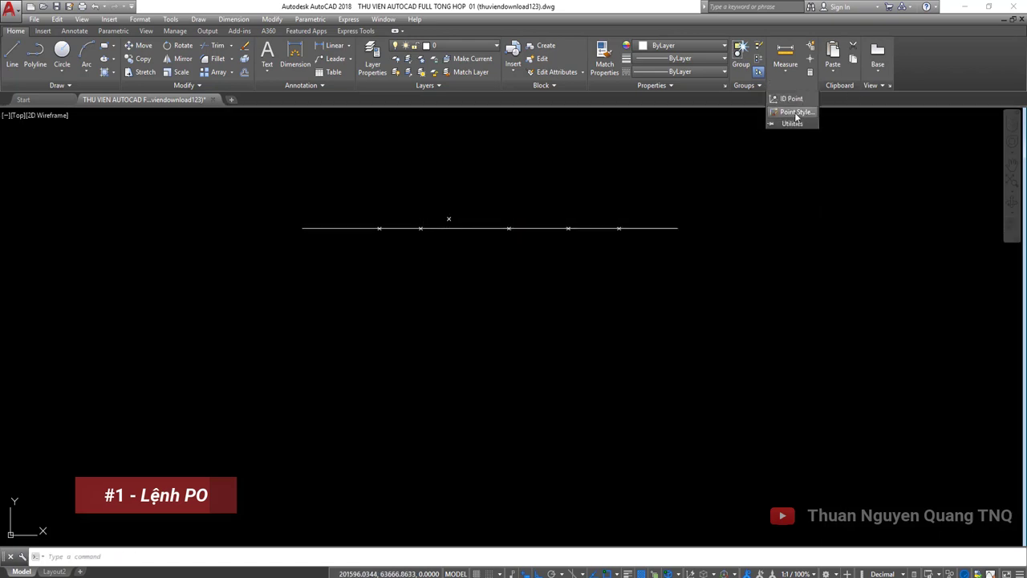
# Step: Switch the point style to the circled-X marker
pyautogui.click(796, 114)
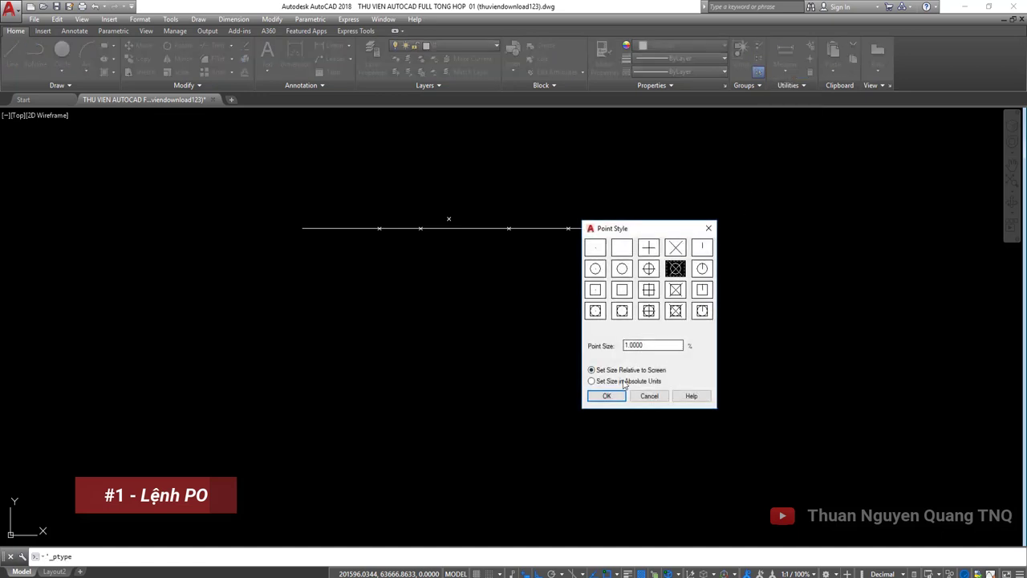
pyautogui.click(606, 395)
pyautogui.scroll(2, 452, 222)
pyautogui.scroll(3, 415, 206)
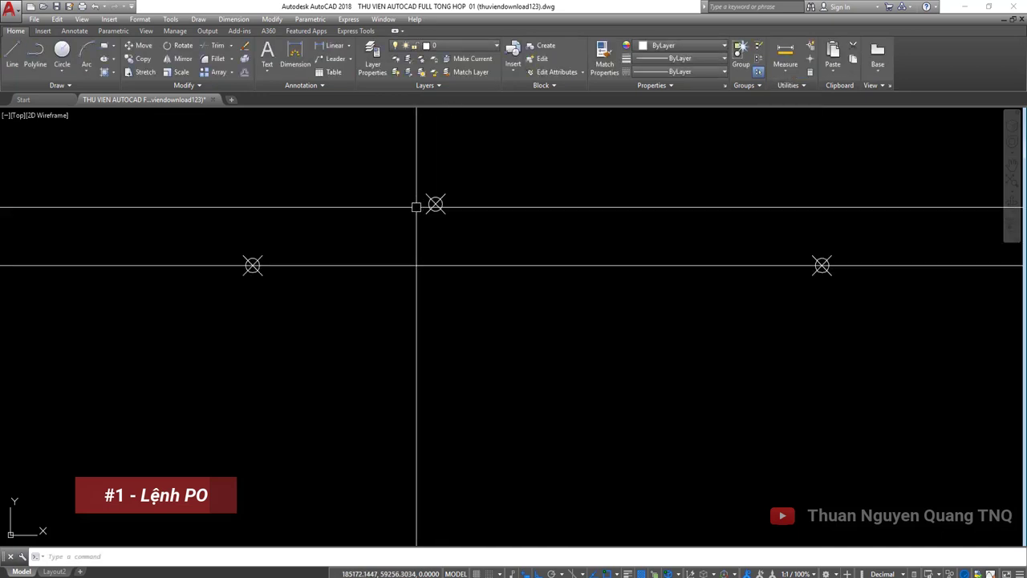
pyautogui.scroll(2, 428, 207)
pyautogui.scroll(-3, 431, 206)
pyautogui.scroll(-3, 709, 229)
# Step: Select the line with its points and change the point style to plain dots via PTYPE
pyautogui.click(473, 188)
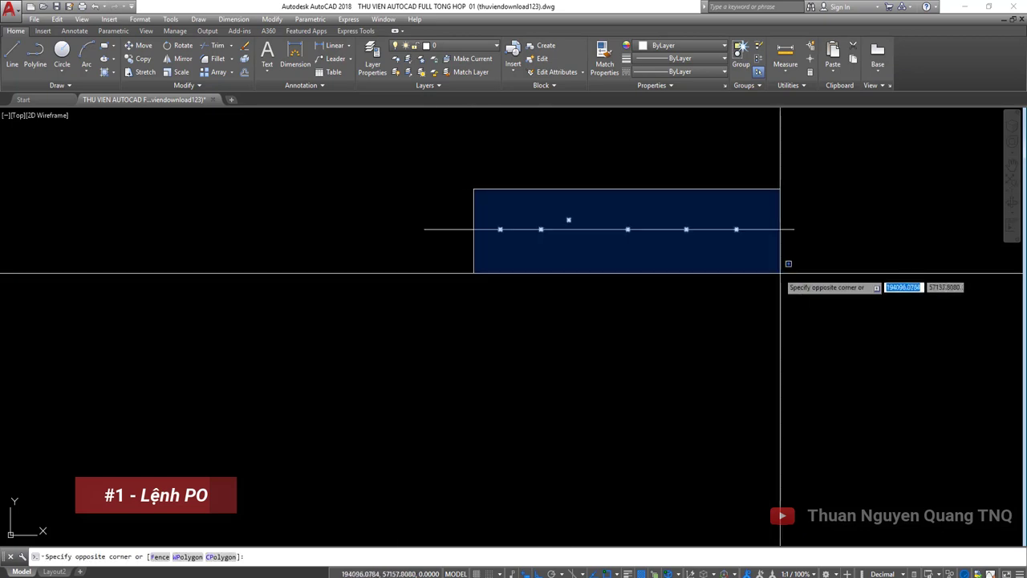
pyautogui.click(779, 271)
pyautogui.scroll(2, 660, 223)
pyautogui.write('ptype')
pyautogui.press('Return')
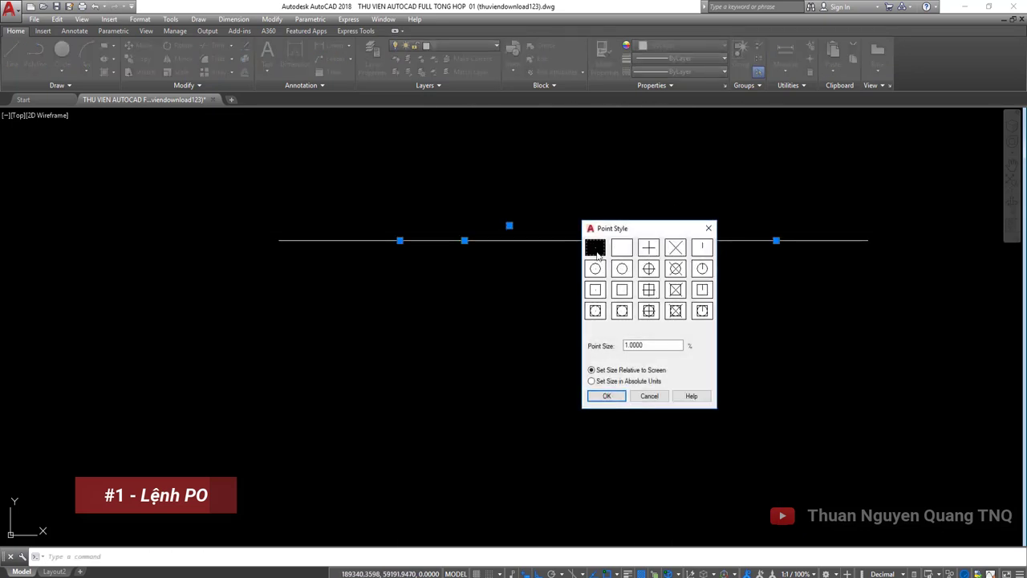
pyautogui.click(606, 396)
# Step: Erase the line and all its points, leaving an empty drawing
pyautogui.click(848, 321)
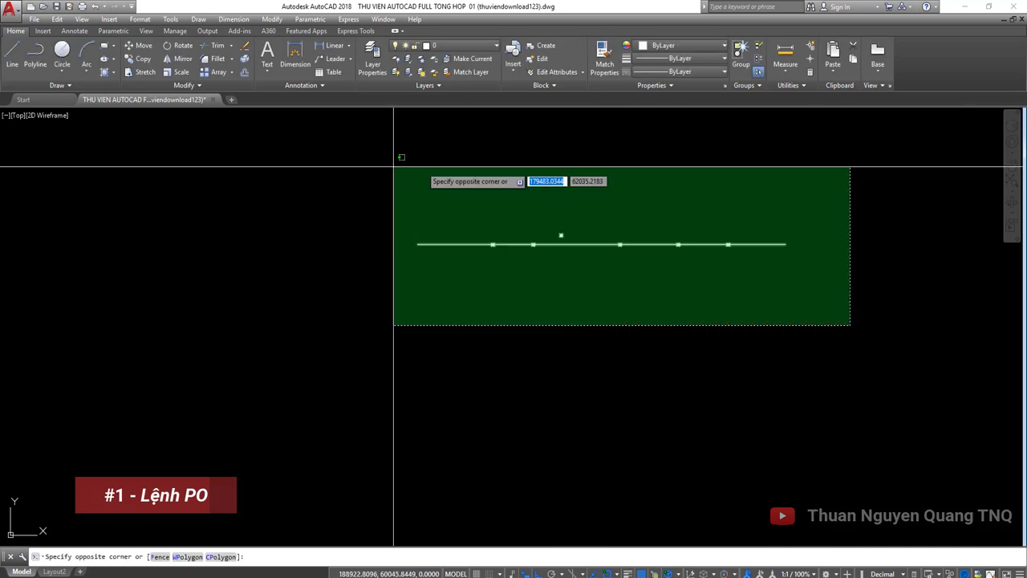
pyautogui.click(394, 160)
pyautogui.press('Delete')
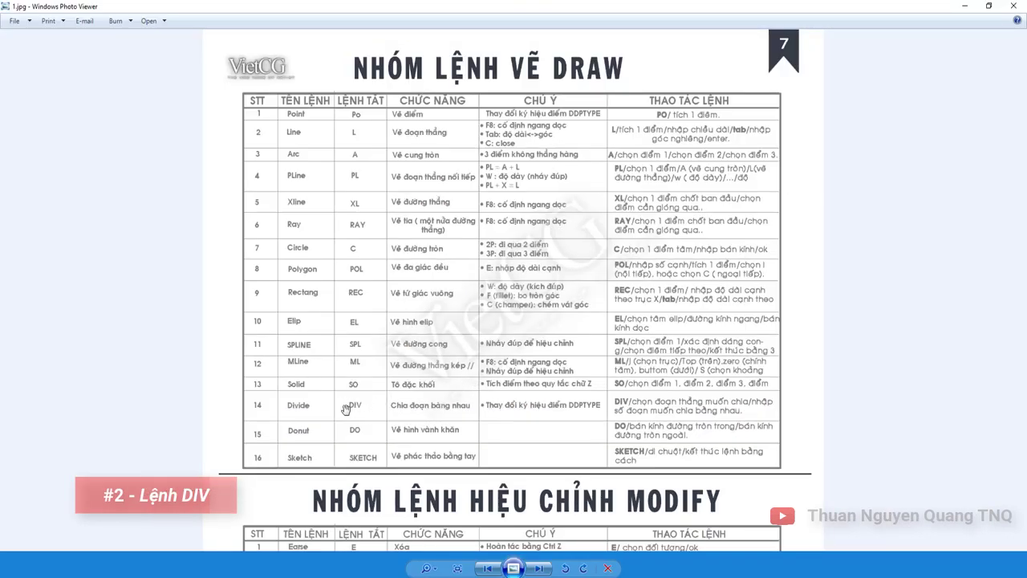
# Step: Close the Photo Viewer command table after reviewing the DIV row
pyautogui.click(964, 6)
pyautogui.write('PL')
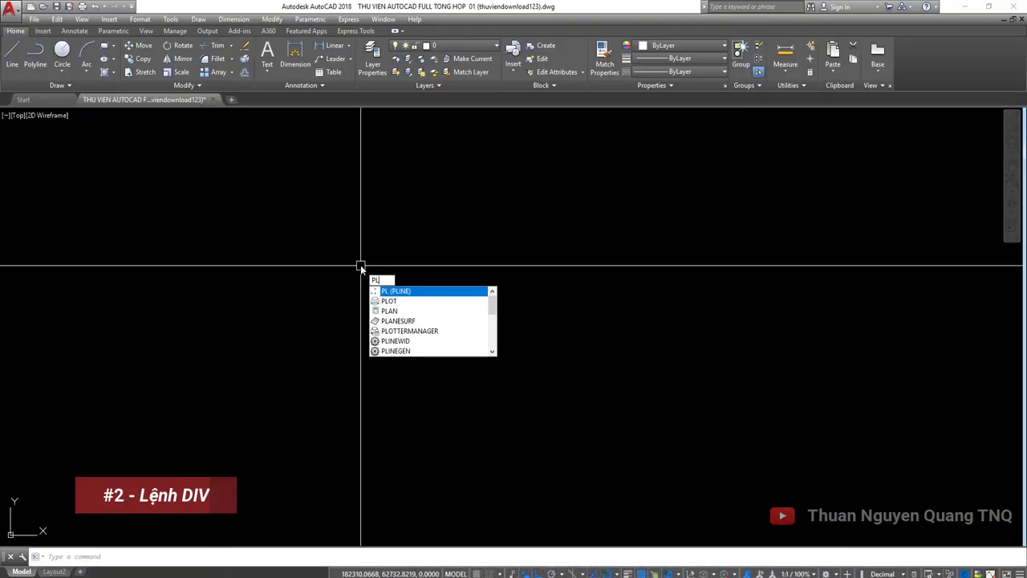
# Step: Draw a horizontal polyline across the drawing
pyautogui.press('Return')
pyautogui.click(278, 193)
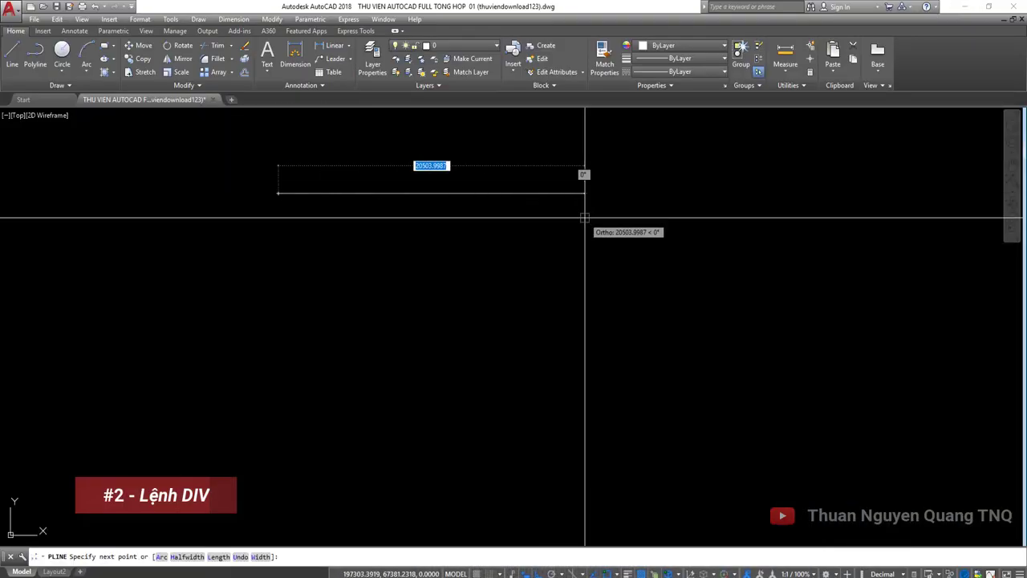
pyautogui.click(743, 205)
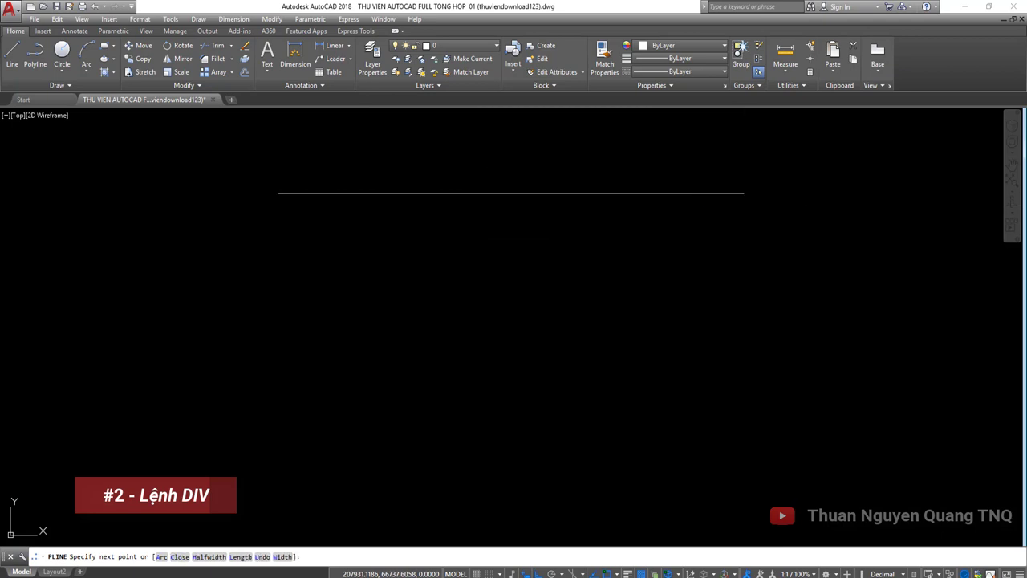
# Step: Set the drawing units' length precision to 0 (whole numbers)
pyautogui.write('un')
pyautogui.press('Return')
pyautogui.click(467, 247)
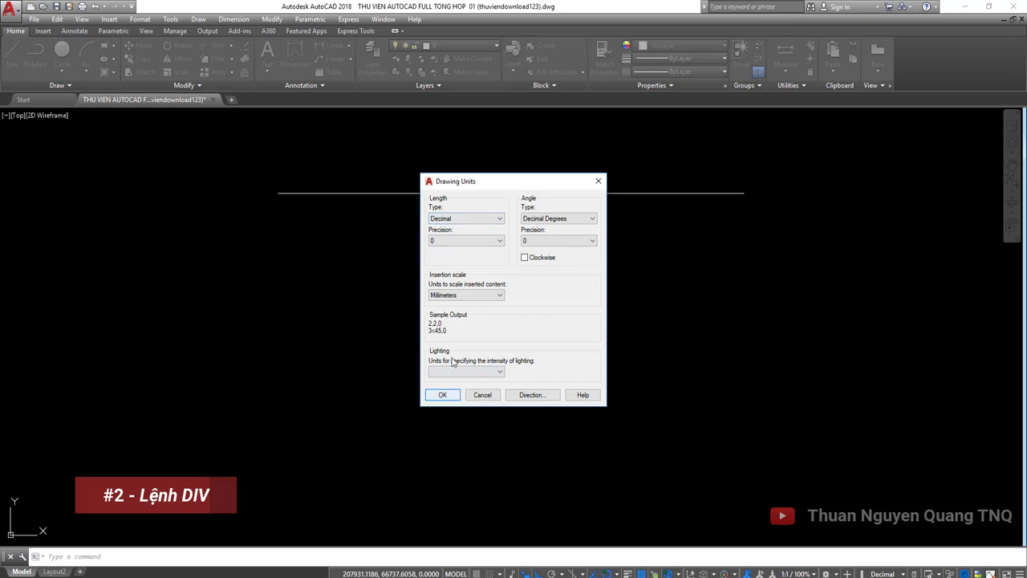
pyautogui.click(443, 394)
# Step: Pan the view and select the horizontal polyline
pyautogui.click(536, 178)
pyautogui.click(528, 193)
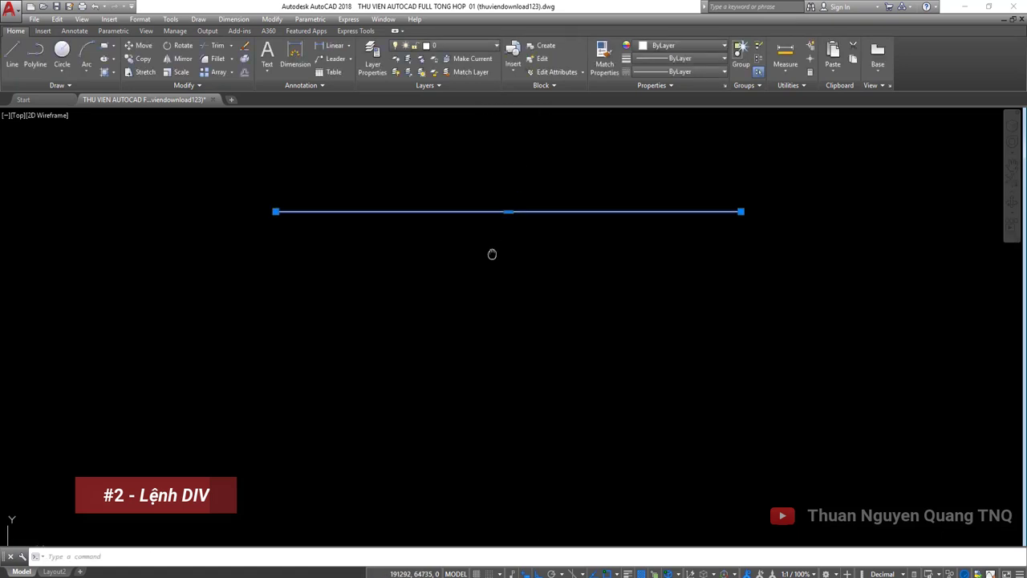
pyautogui.moveTo(493, 252); pyautogui.dragTo(463, 295, button='middle')
pyautogui.press('Escape')
pyautogui.click(551, 213)
pyautogui.click(458, 270)
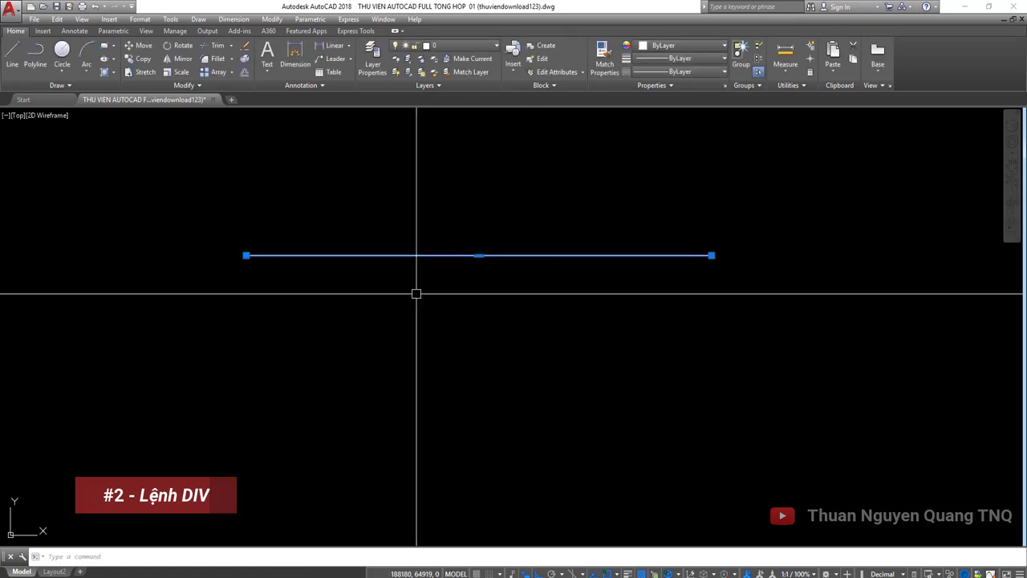
pyautogui.press('Escape')
pyautogui.click(408, 256)
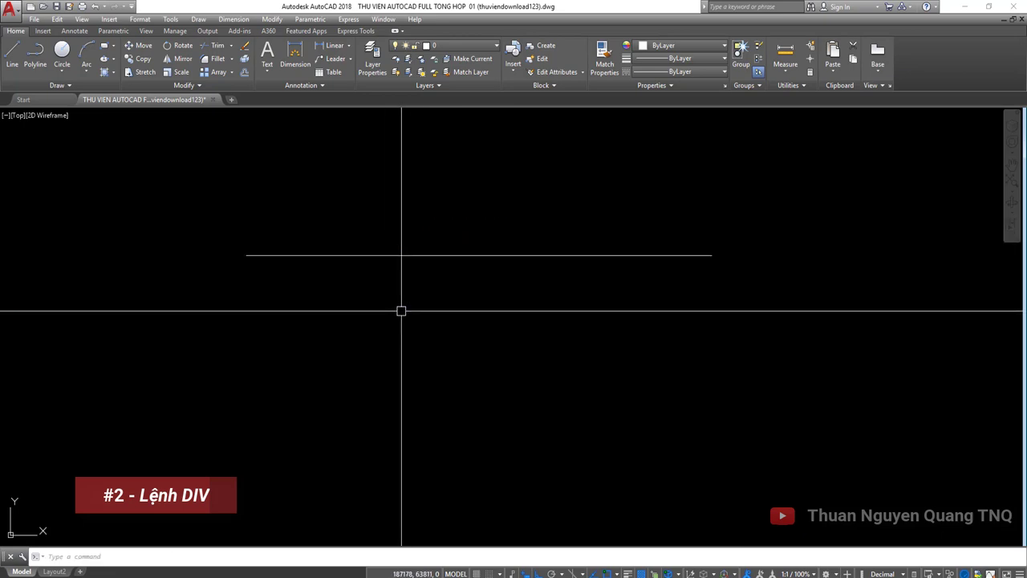
pyautogui.write('DIV')
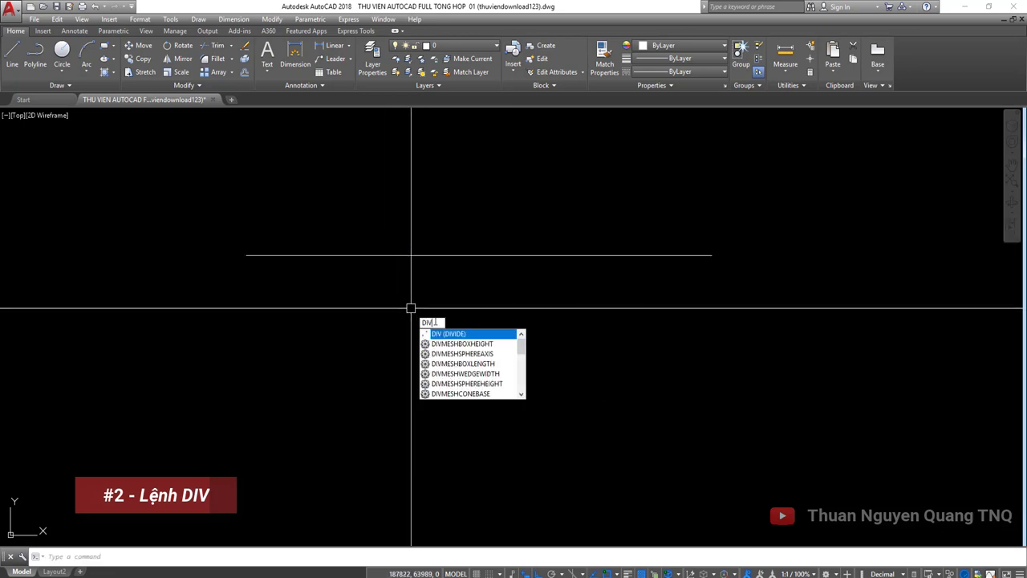
# Step: Divide the polyline into five equal segments with DIV
pyautogui.click(454, 336)
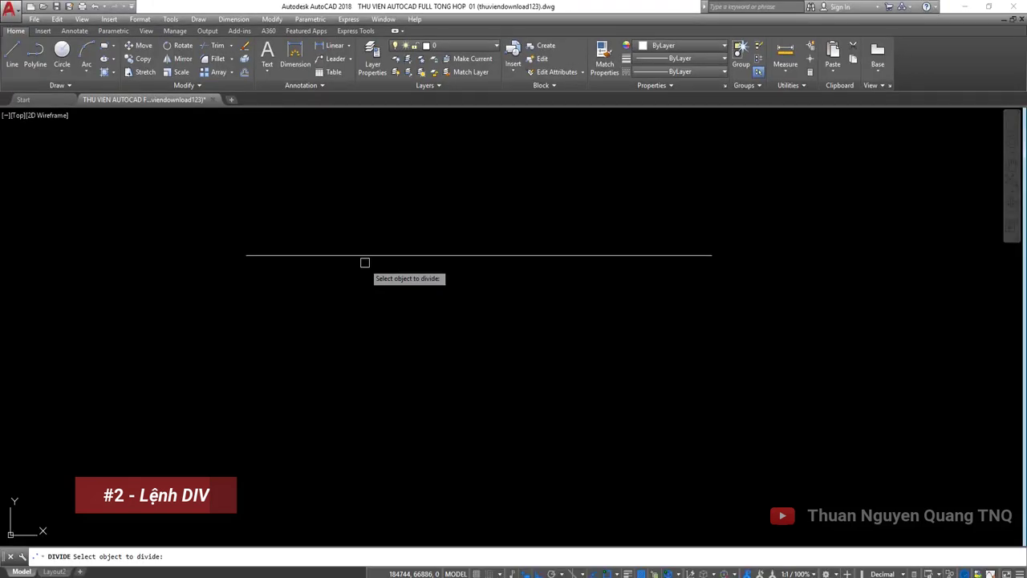
pyautogui.click(365, 256)
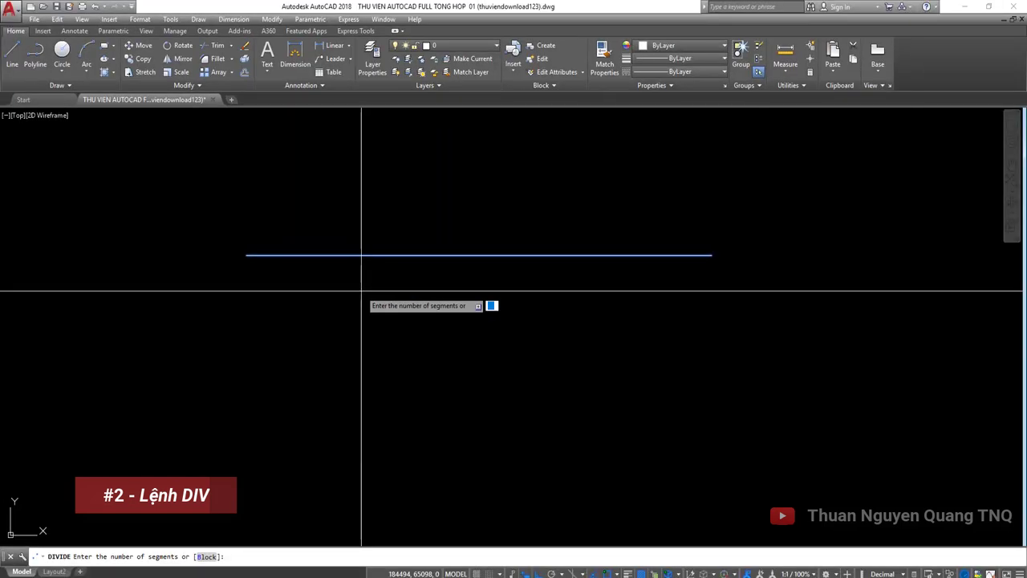
pyautogui.write('5')
pyautogui.press('Return')
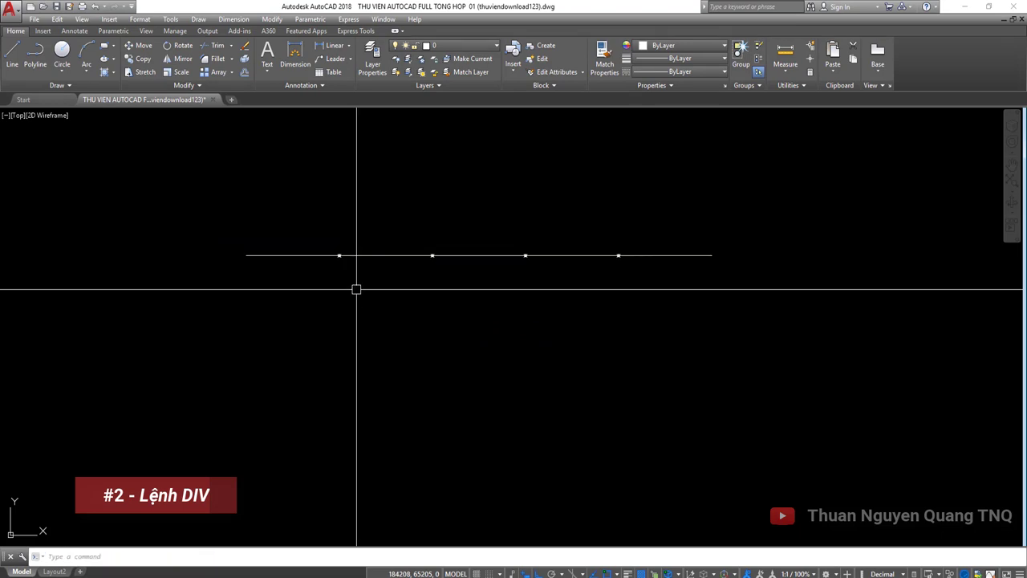
pyautogui.click(310, 212)
pyautogui.press('Escape')
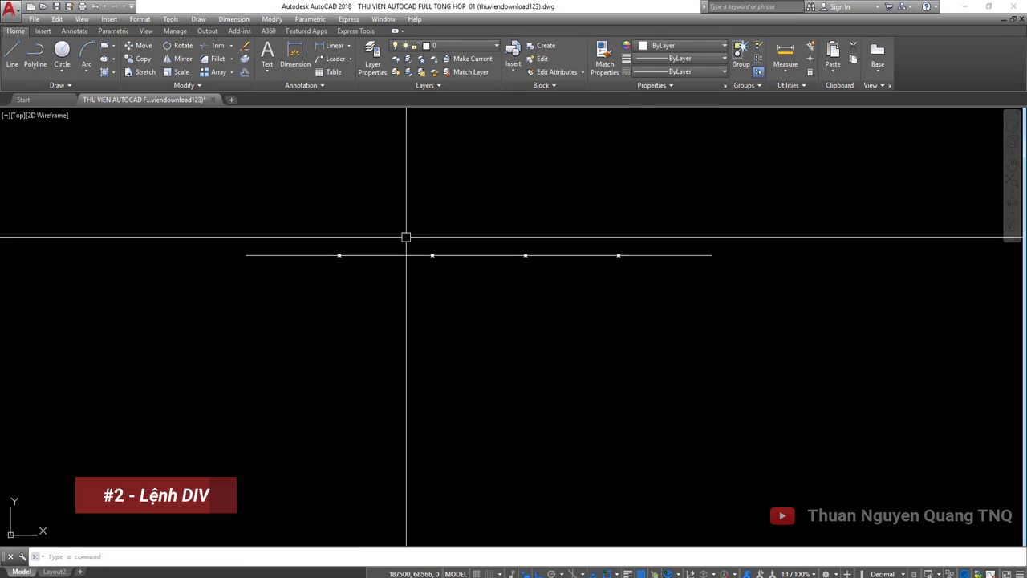
# Step: Zoom in and select the divided polyline to inspect it
pyautogui.scroll(4, 623, 252)
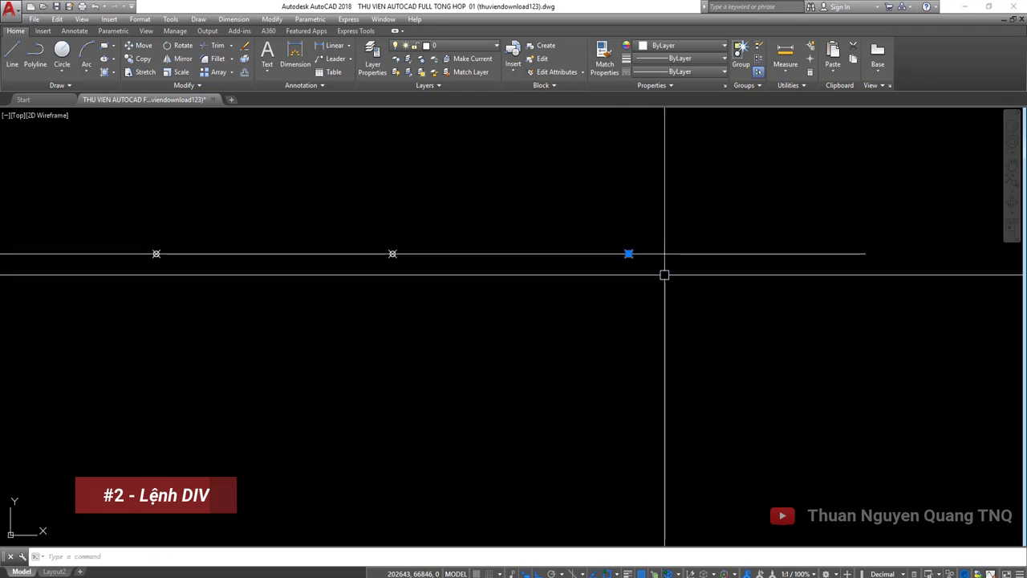
pyautogui.scroll(2, 642, 257)
pyautogui.scroll(-6, 632, 265)
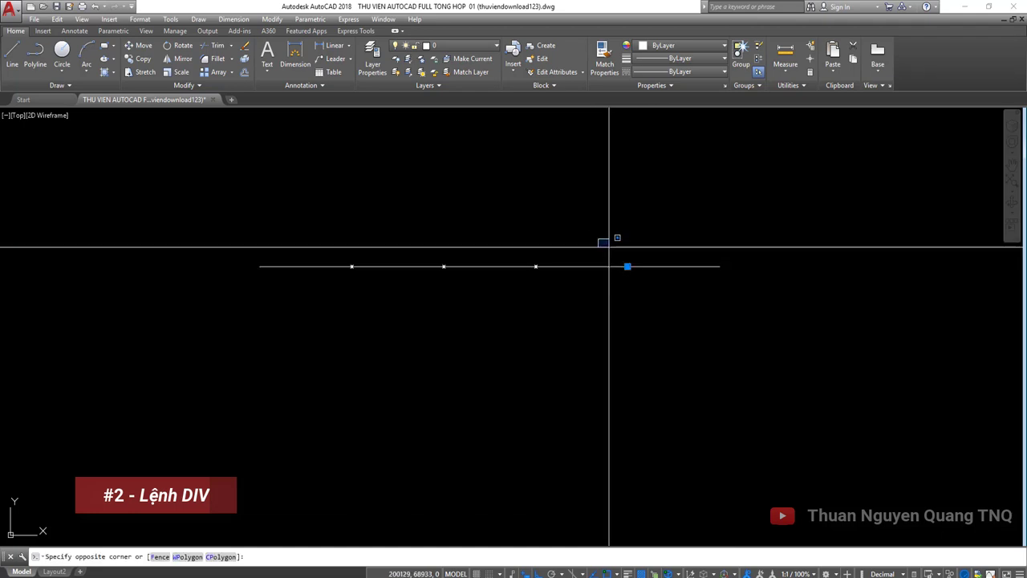
pyautogui.scroll(2, 630, 265)
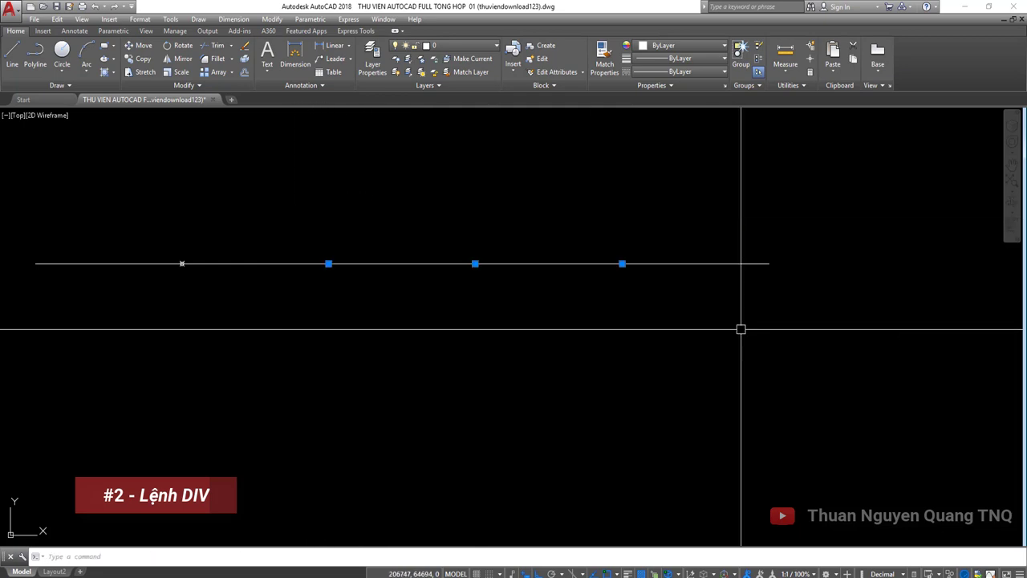
pyautogui.scroll(-2, 538, 273)
pyautogui.click(550, 244)
pyautogui.click(527, 292)
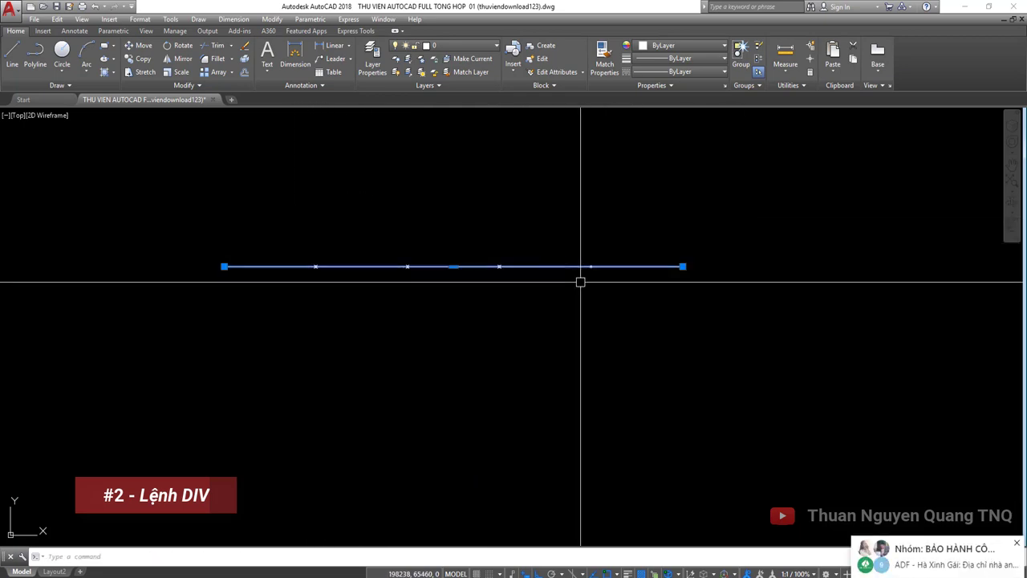
pyautogui.click(649, 248)
pyautogui.click(622, 293)
pyautogui.click(661, 234)
pyautogui.press('Escape')
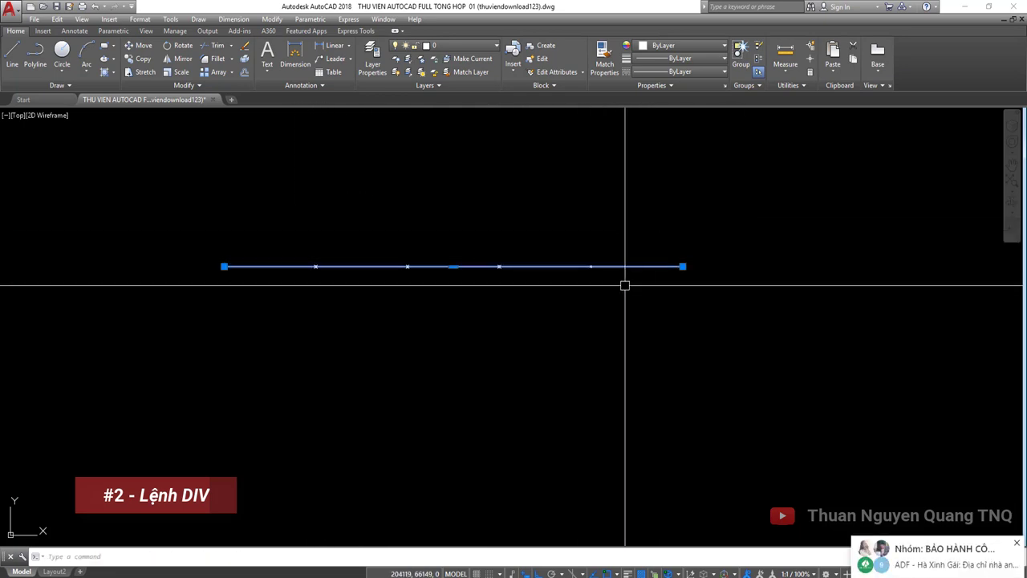
pyautogui.press('Escape')
# Step: Select each division node along the line to check them, then pan the line up
pyautogui.click(594, 266)
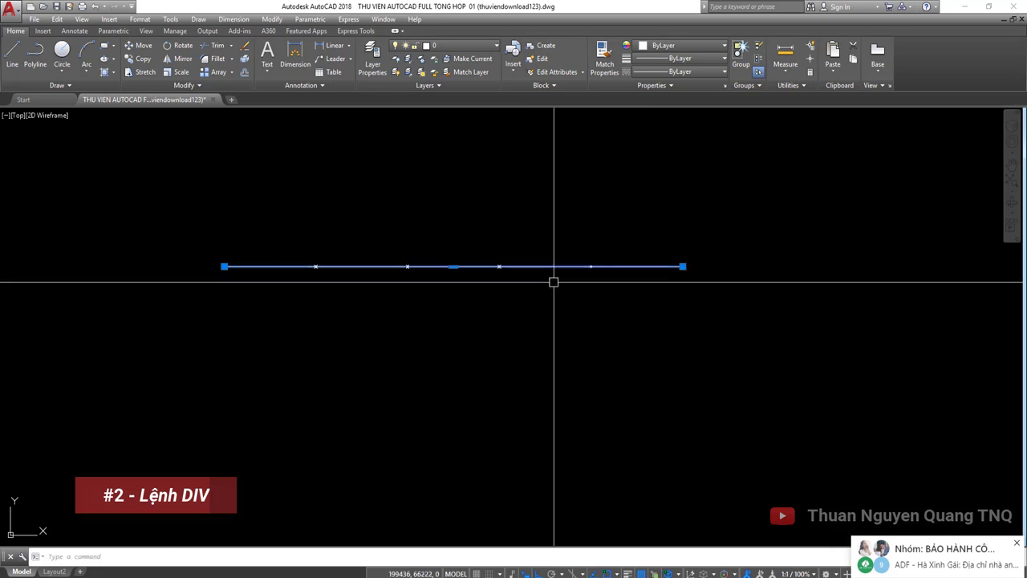
pyautogui.press('Escape')
pyautogui.scroll(2, 317, 241)
pyautogui.click(277, 243)
pyautogui.click(355, 284)
pyautogui.click(421, 251)
pyautogui.click(464, 286)
pyautogui.click(569, 252)
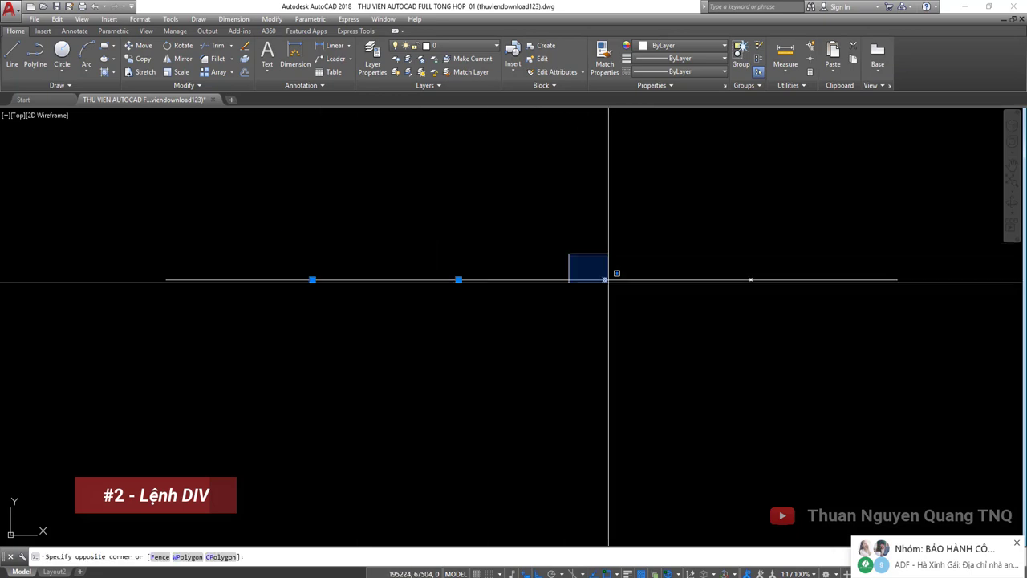
pyautogui.click(610, 286)
pyautogui.click(758, 265)
pyautogui.click(733, 289)
pyautogui.press('Escape')
pyautogui.moveTo(526, 325); pyautogui.dragTo(518, 281, button='middle')
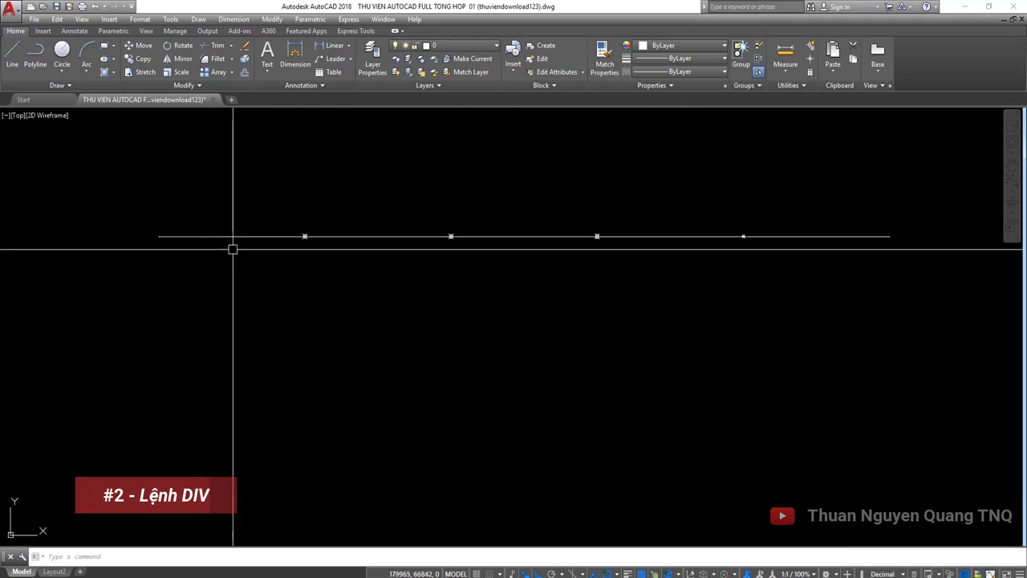
# Step: Add a linear dimension from the line's left endpoint to the first node, placed above
pyautogui.write('dli')
pyautogui.press('Return')
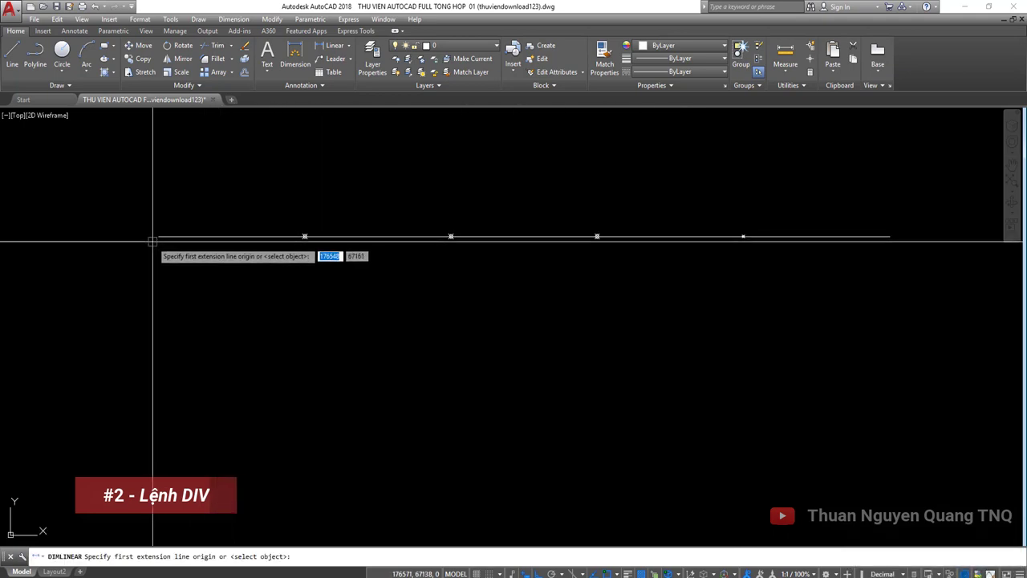
pyautogui.click(159, 236)
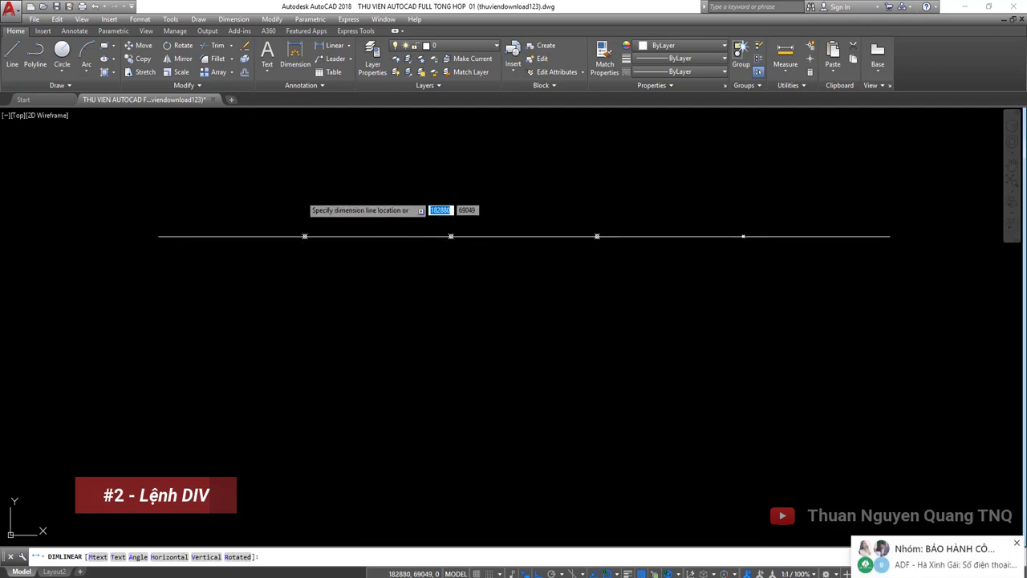
pyautogui.click(305, 197)
pyautogui.scroll(5, 222, 193)
pyautogui.scroll(-3, 227, 195)
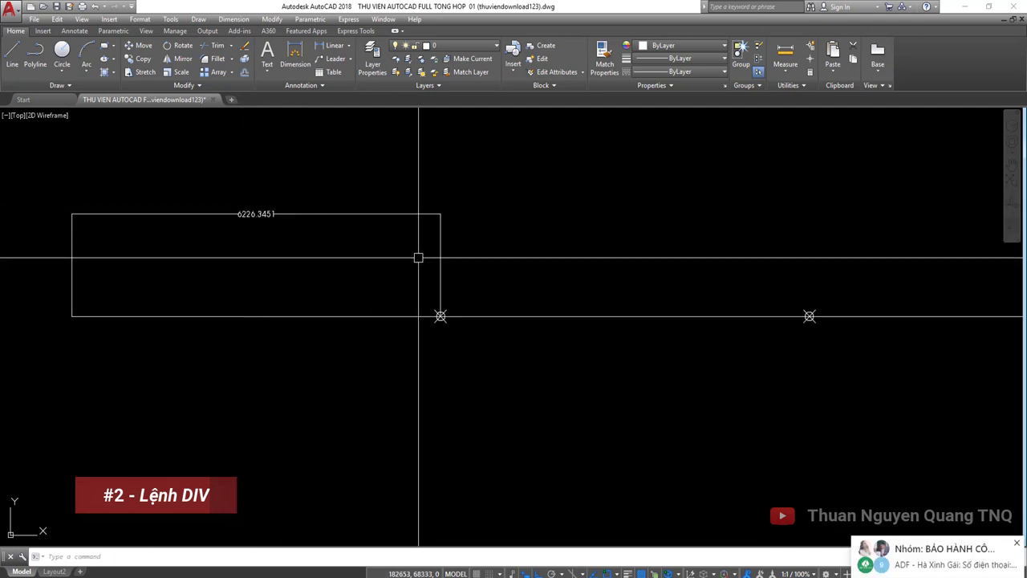
pyautogui.scroll(-2, 481, 249)
pyautogui.write('d')
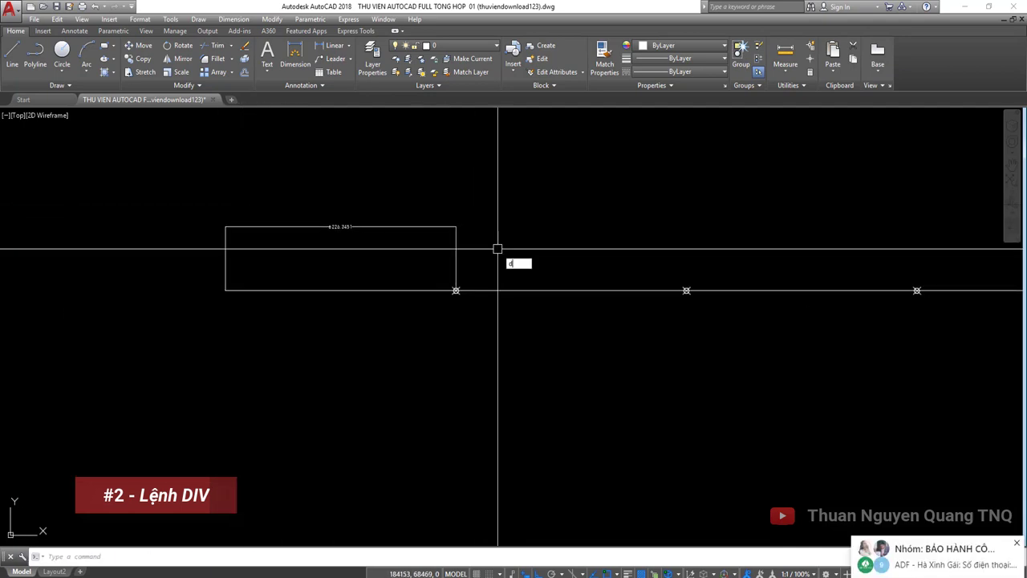
# Step: Continue the 6226.3451 dimensions to each following node and check the values along the chain
pyautogui.write('co')
pyautogui.press('Return')
pyautogui.click(686, 290)
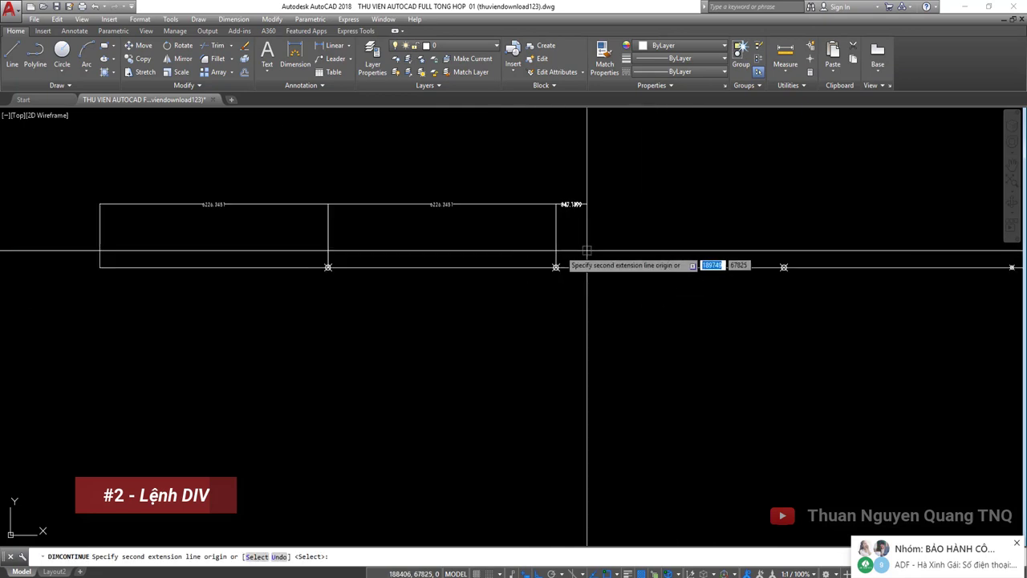
pyautogui.scroll(-3, 665, 328)
pyautogui.scroll(3, 573, 268)
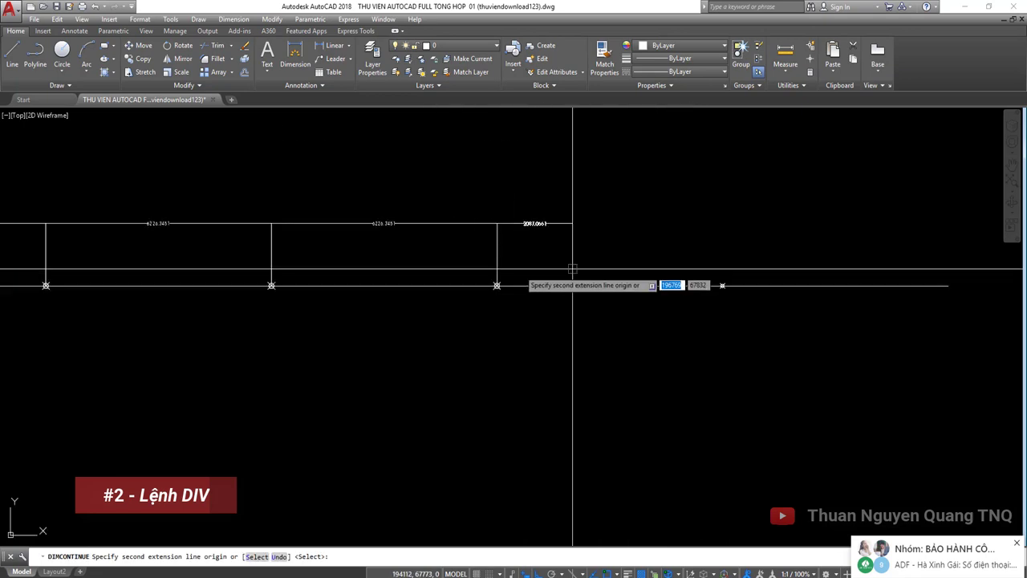
pyautogui.scroll(4, 553, 332)
pyautogui.click(553, 332)
pyautogui.scroll(-5, 662, 266)
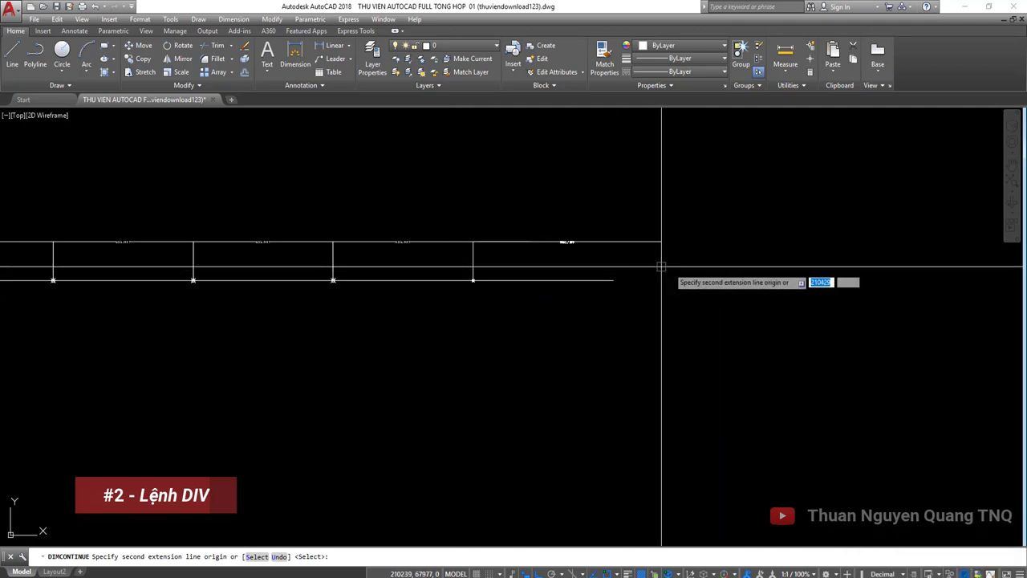
pyautogui.scroll(2, 642, 283)
pyautogui.click(631, 305)
pyautogui.press('Escape')
pyautogui.scroll(-3, 516, 294)
pyautogui.scroll(3, 251, 281)
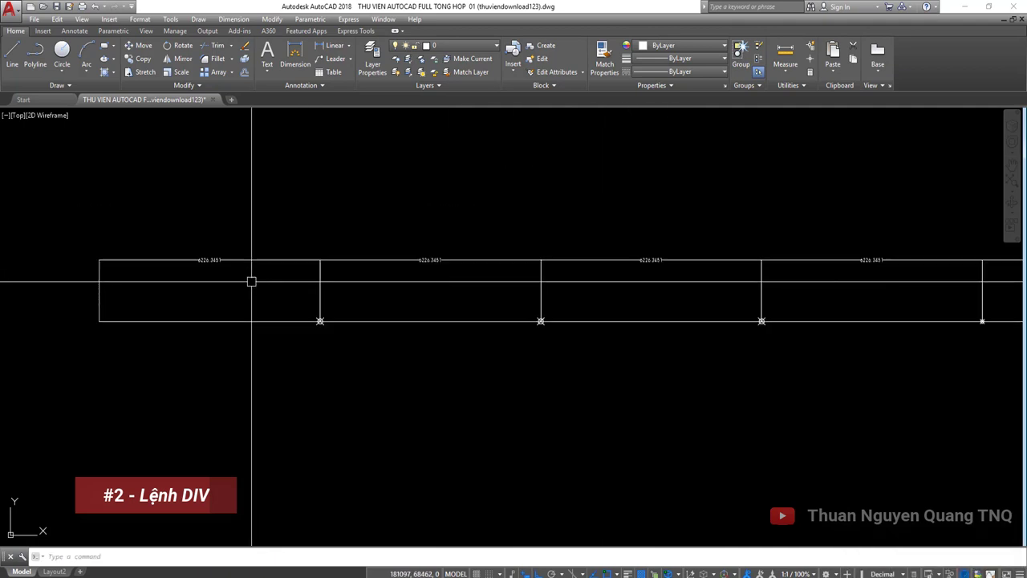
pyautogui.scroll(2, 251, 280)
pyautogui.scroll(3, 171, 248)
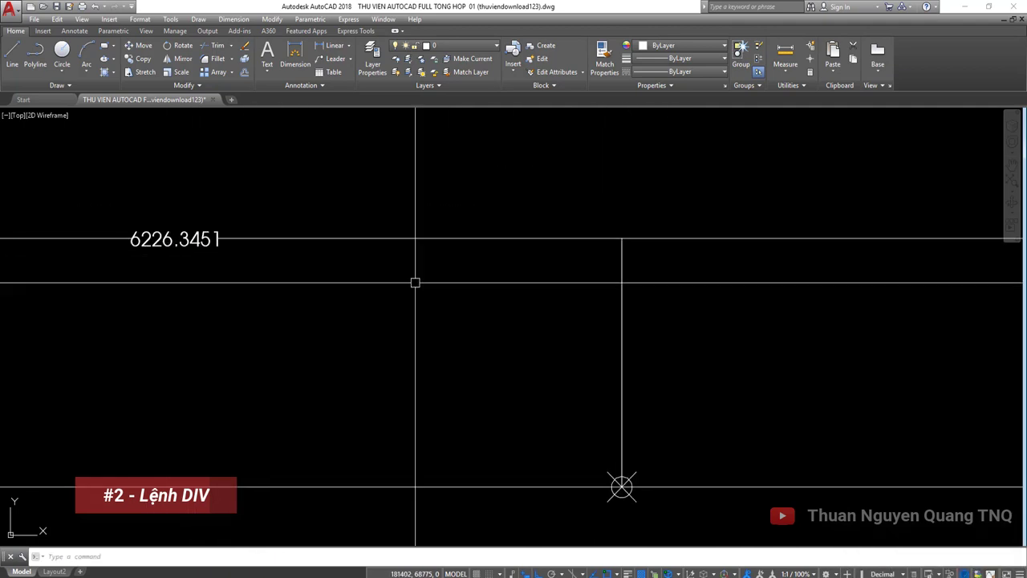
pyautogui.scroll(-3, 414, 282)
pyautogui.scroll(3, 184, 246)
pyautogui.scroll(-3, 541, 222)
pyautogui.moveTo(541, 222); pyautogui.dragTo(768, 248, button='middle')
pyautogui.scroll(3, 768, 248)
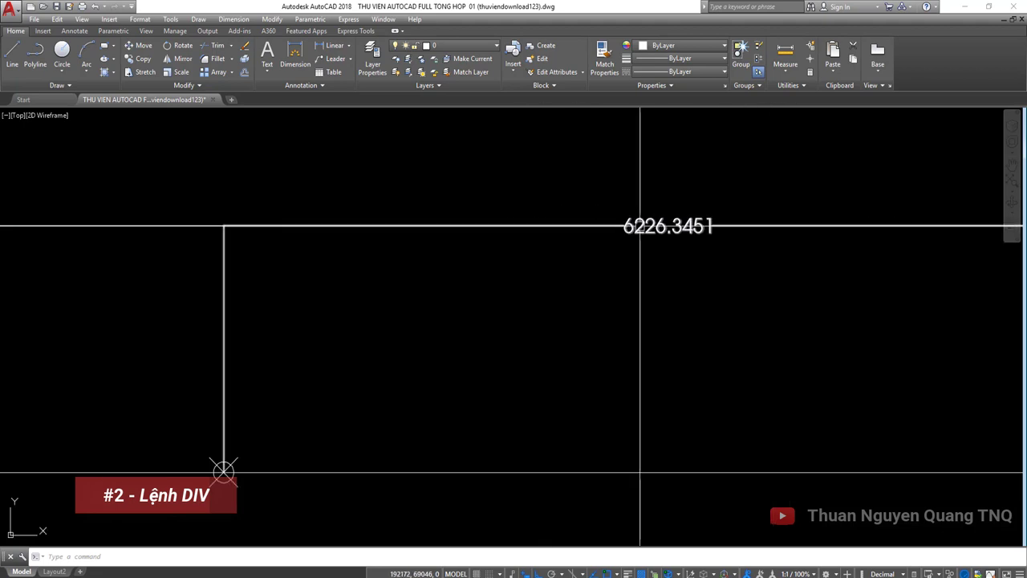
pyautogui.scroll(-3, 461, 268)
pyautogui.scroll(3, 763, 250)
pyautogui.scroll(-3, 470, 257)
pyautogui.scroll(3, 840, 244)
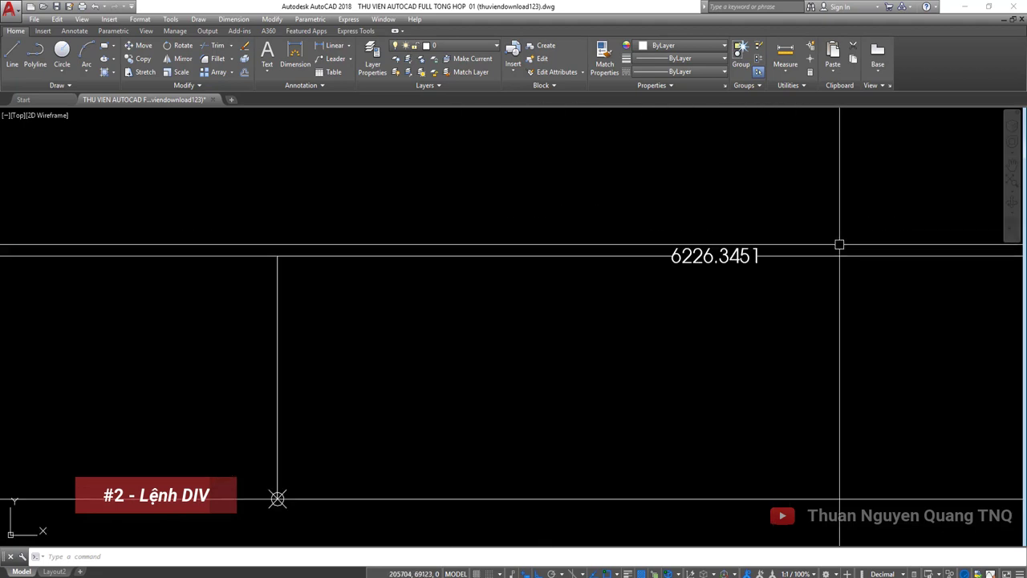
pyautogui.scroll(-3, 674, 257)
pyautogui.scroll(1, 679, 266)
# Step: Delete the chain of dimensions above the line
pyautogui.click(740, 246)
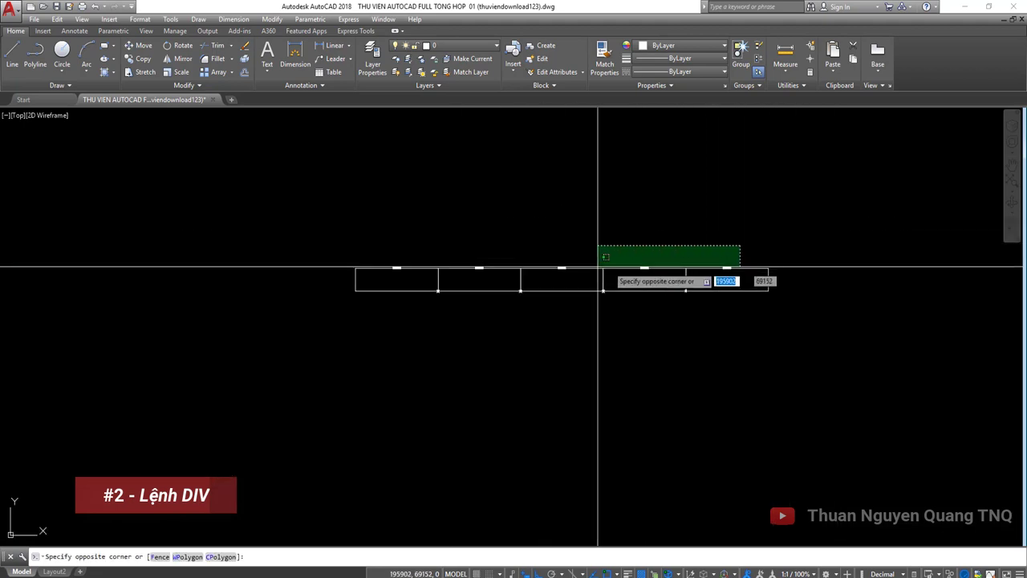
pyautogui.click(598, 266)
pyautogui.press('Delete')
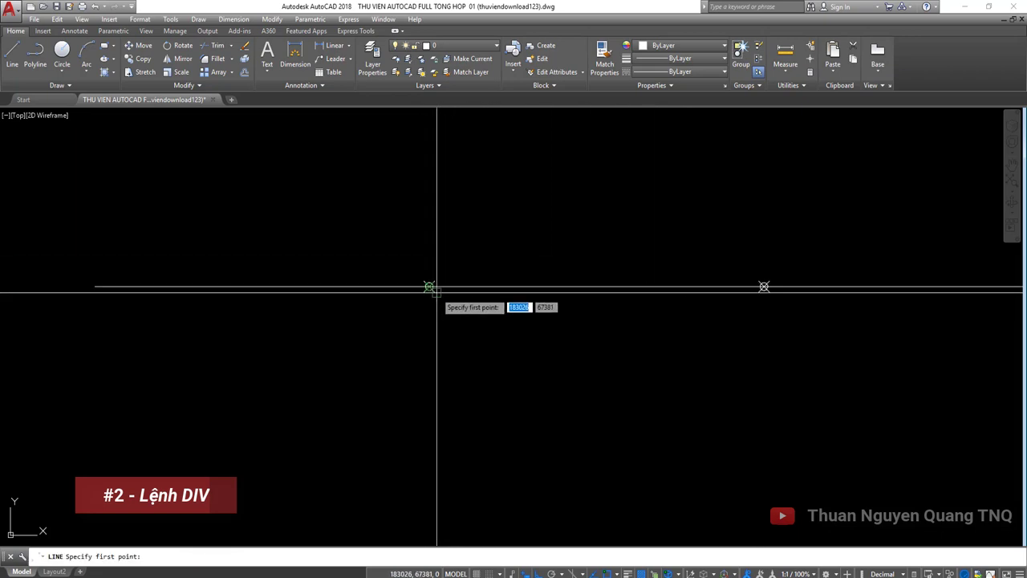
# Step: Draw four vertical lines, 6000 long, down from the division nodes
pyautogui.write('6000')
pyautogui.press('Return')
pyautogui.press('Return')
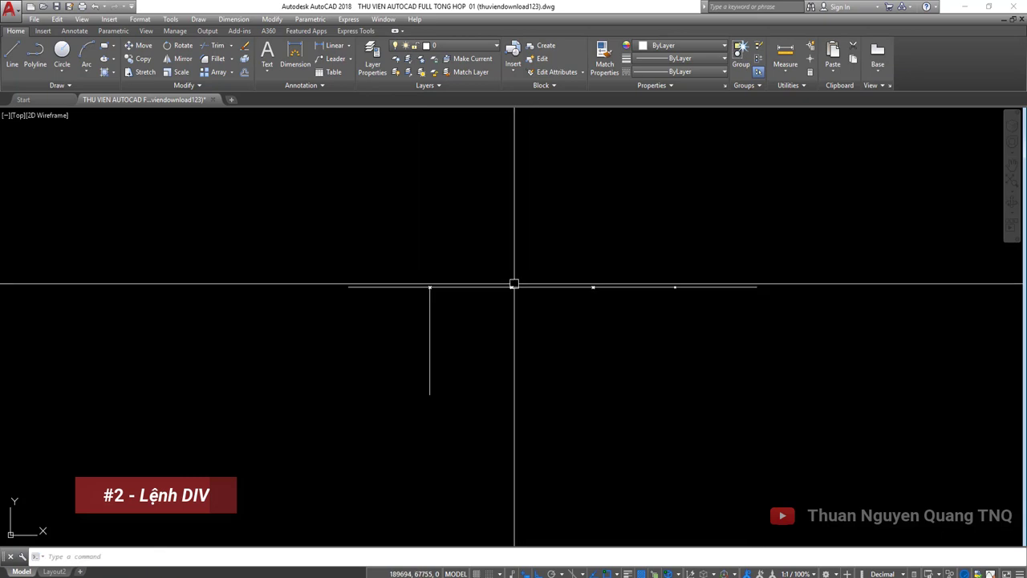
pyautogui.click(511, 287)
pyautogui.write('6000')
pyautogui.press('Return')
pyautogui.press('Return')
pyautogui.press('Return')
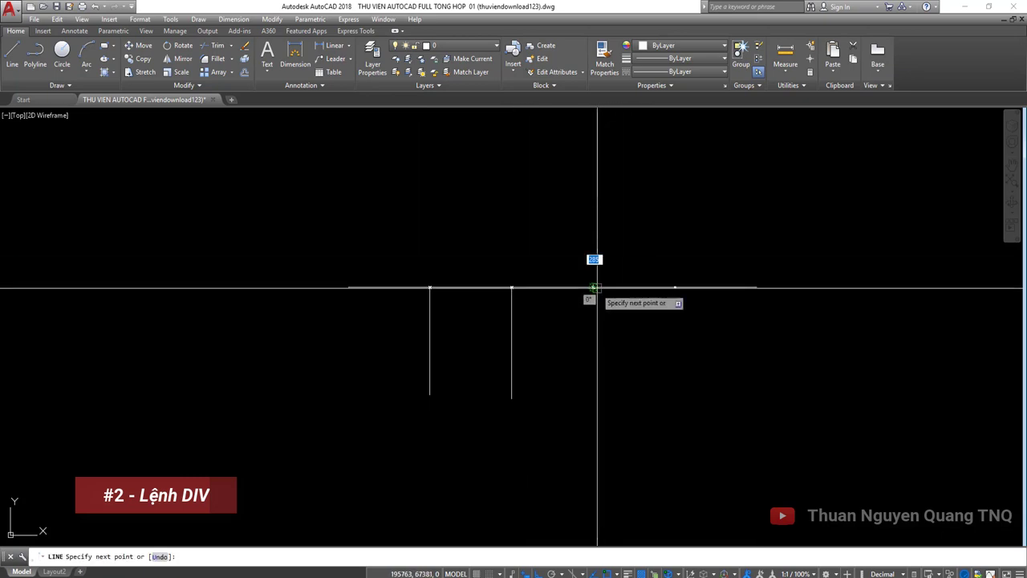
pyautogui.click(594, 378)
pyautogui.press('Return')
pyautogui.press('Return')
pyautogui.click(674, 287)
pyautogui.click(671, 383)
pyautogui.press('Return')
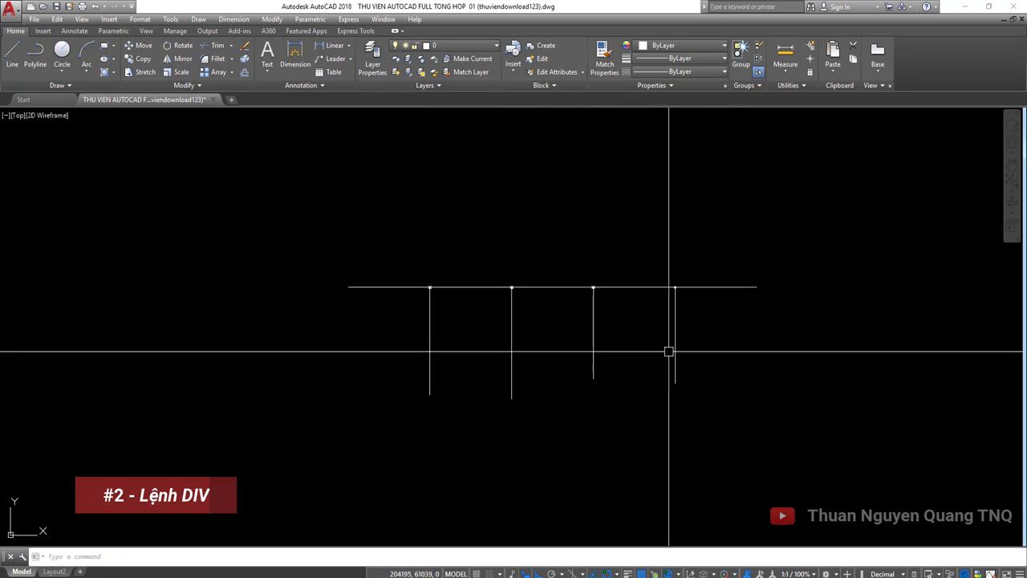
pyautogui.moveTo(563, 315); pyautogui.dragTo(562, 314, button='middle')
# Step: Window-select the division nodes, then crossing-select the line and its four verticals
pyautogui.click(381, 263)
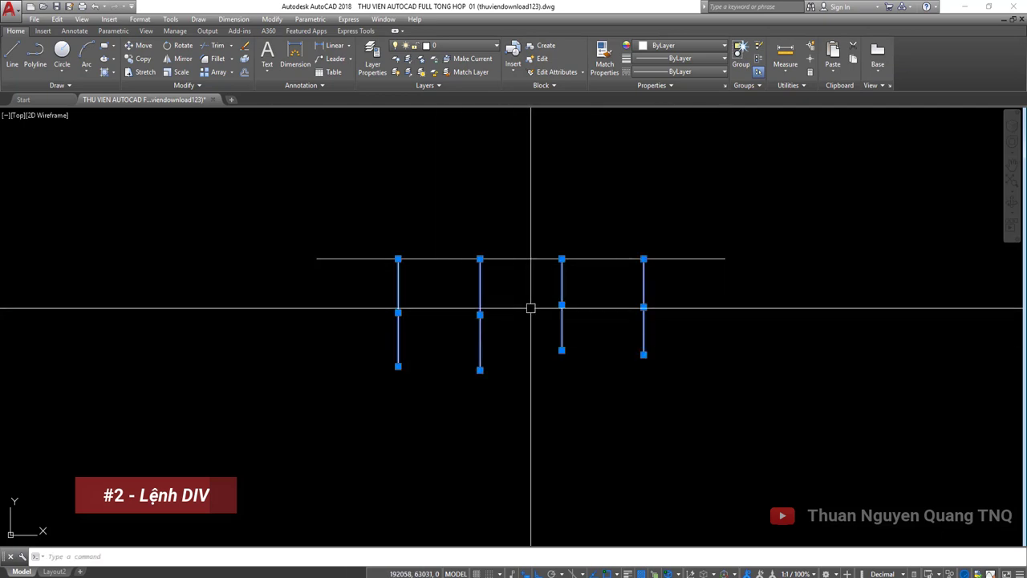
pyautogui.press('Escape')
pyautogui.click(363, 233)
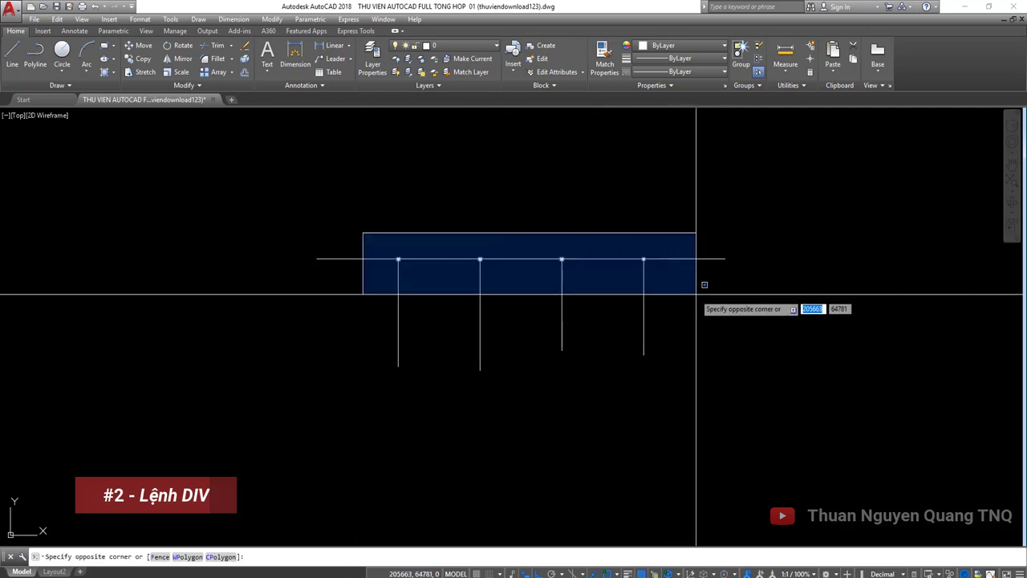
pyautogui.click(695, 295)
pyautogui.click(357, 218)
pyautogui.click(682, 281)
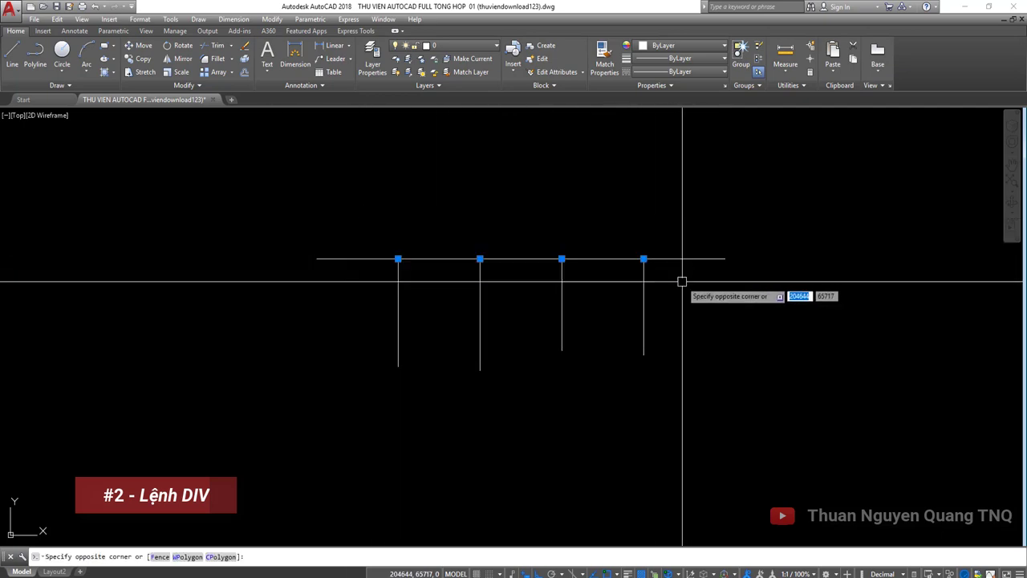
pyautogui.press('Escape')
pyautogui.scroll(2, 594, 263)
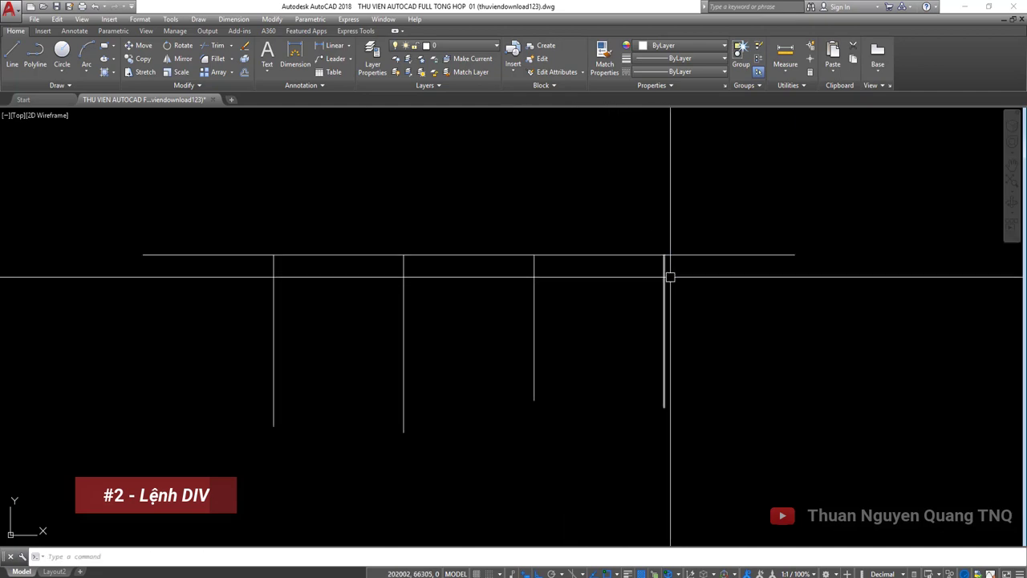
pyautogui.click(683, 241)
pyautogui.click(263, 281)
# Step: Browse the furniture block library, centring on the dining-table blocks
pyautogui.press('Escape')
pyautogui.scroll(-6, 476, 300)
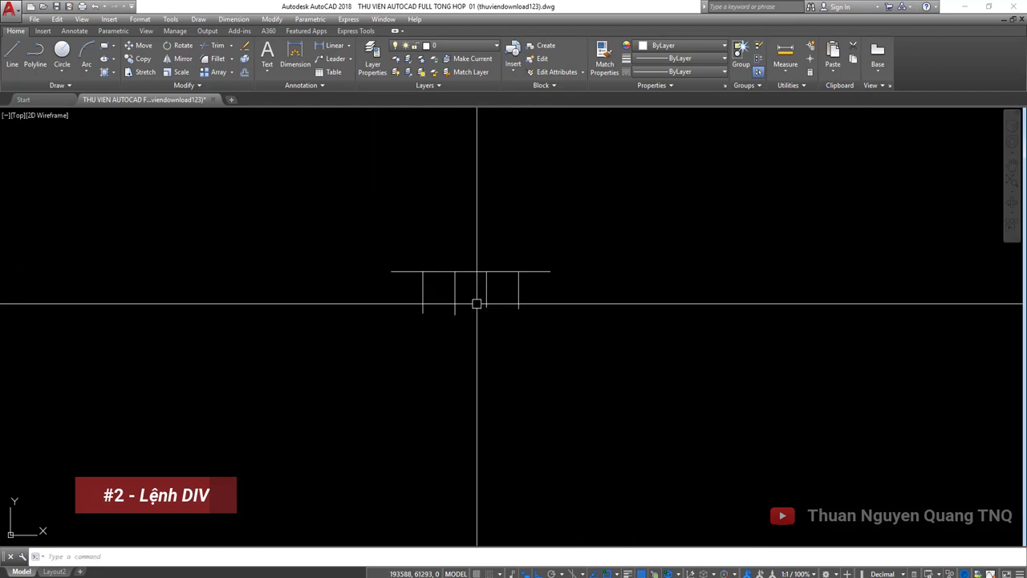
pyautogui.scroll(-6, 476, 335)
pyautogui.scroll(8, 475, 384)
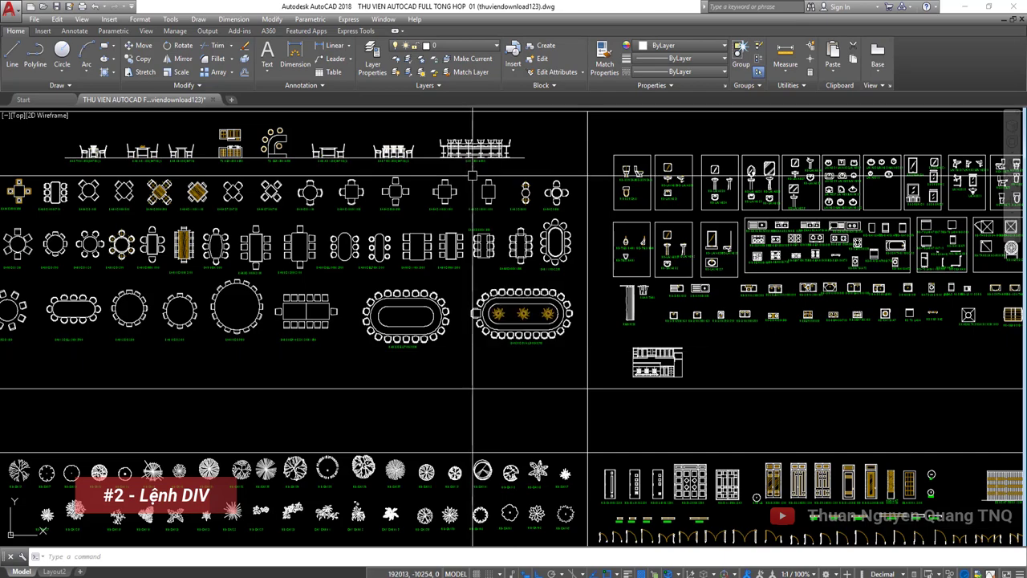
pyautogui.scroll(2, 486, 242)
pyautogui.scroll(5, 497, 312)
pyautogui.scroll(-1, 532, 268)
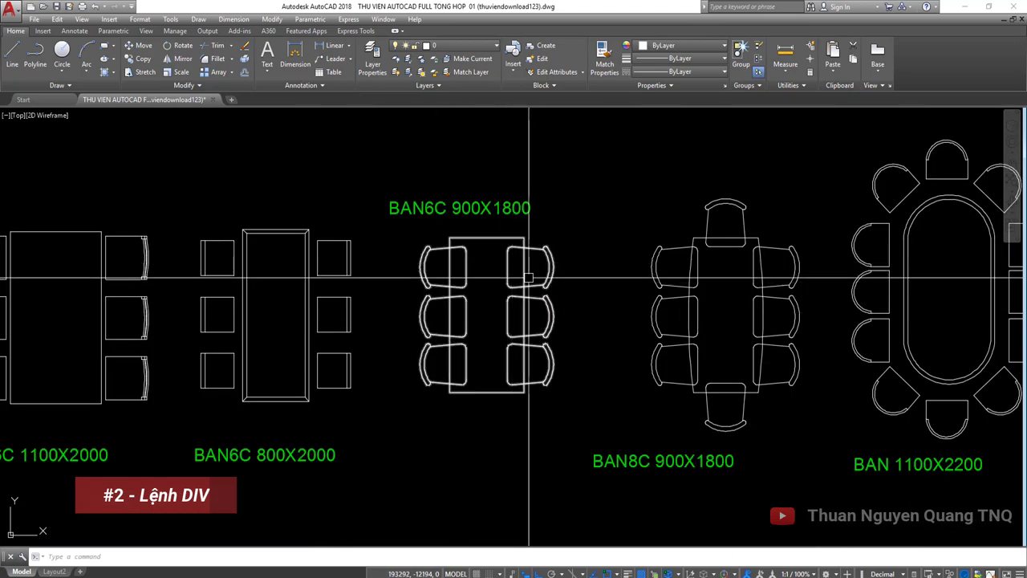
pyautogui.scroll(-2, 958, 337)
pyautogui.scroll(3, 294, 275)
pyautogui.scroll(-5, 341, 284)
pyautogui.scroll(-2, 341, 284)
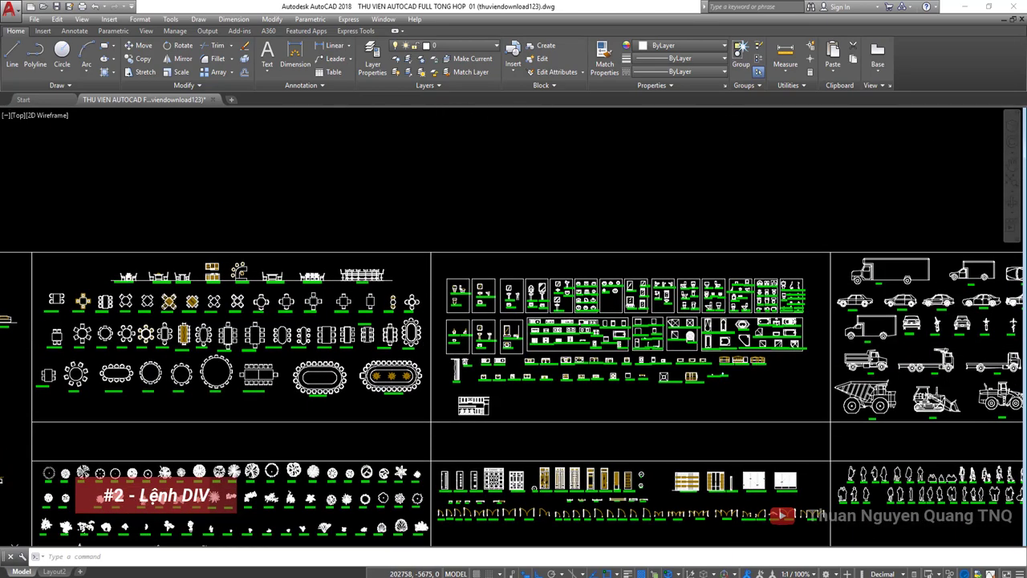
pyautogui.scroll(3, 562, 305)
pyautogui.scroll(1, 583, 305)
pyautogui.scroll(-2, 545, 329)
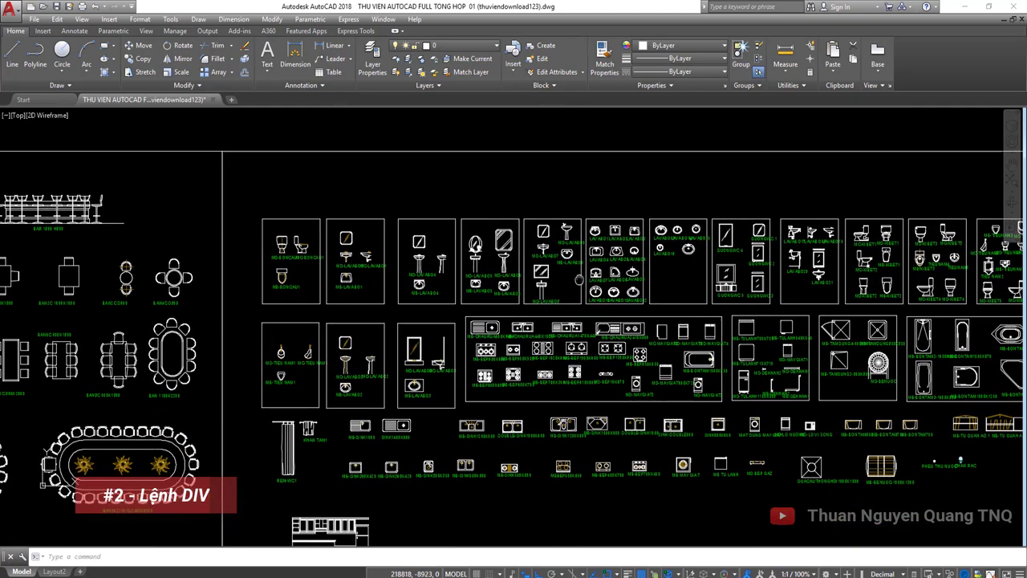
pyautogui.moveTo(546, 329); pyautogui.dragTo(722, 281, button='middle')
pyautogui.scroll(1, 723, 281)
pyautogui.scroll(1, 803, 265)
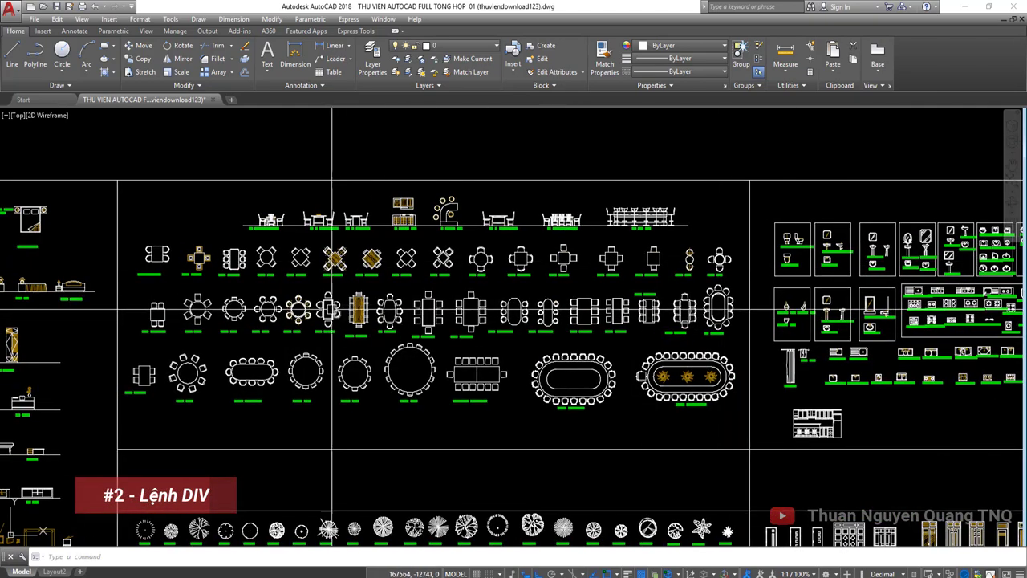
pyautogui.scroll(-3, 332, 309)
pyautogui.scroll(-1, 481, 152)
pyautogui.scroll(1, 516, 176)
pyautogui.scroll(4, 518, 210)
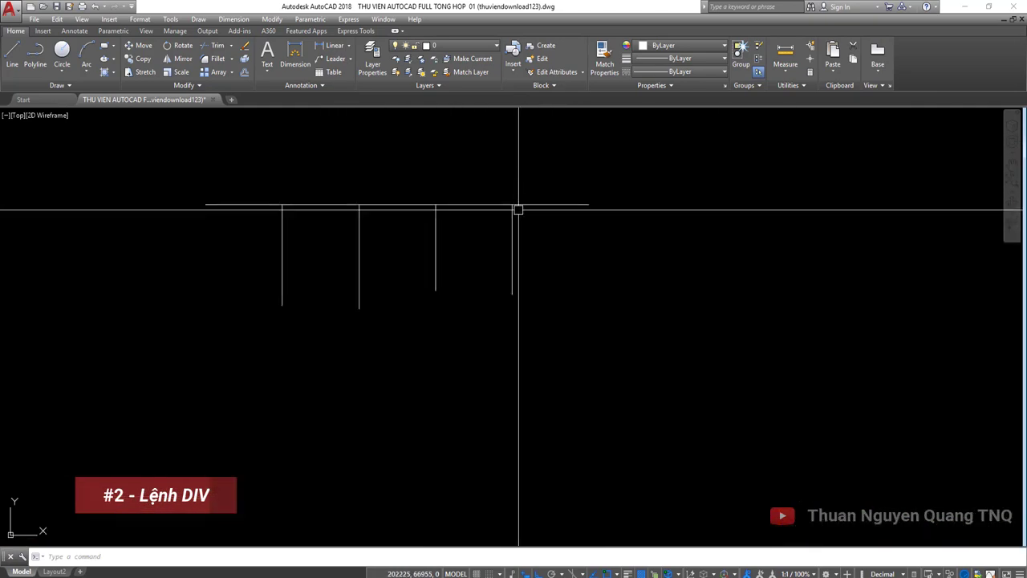
# Step: Move past the kitchen and lower library blocks to empty space and select the leftover short line
pyautogui.click(532, 232)
pyautogui.click(197, 152)
pyautogui.scroll(-5, 367, 229)
pyautogui.scroll(4, 348, 313)
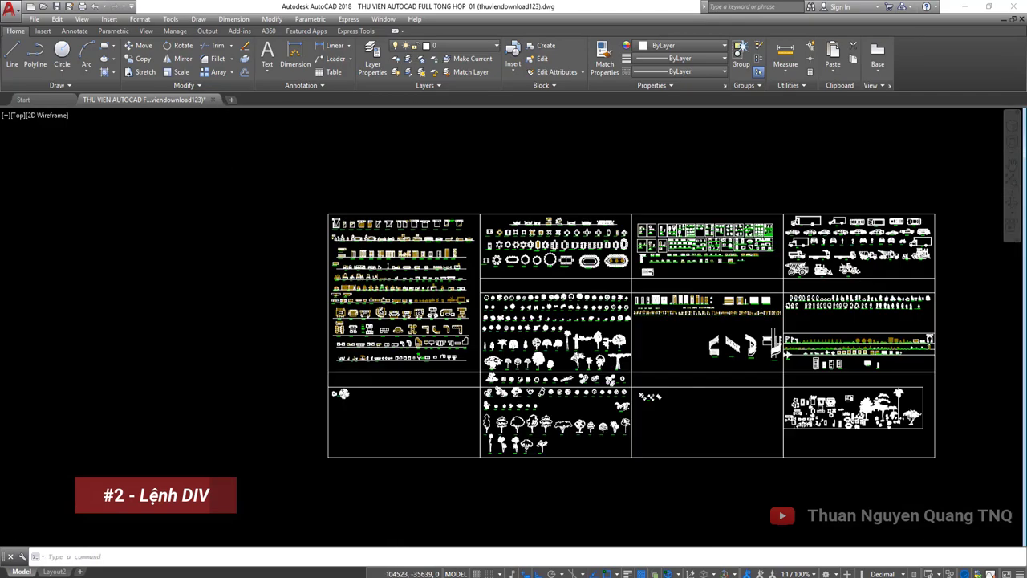
pyautogui.scroll(3, 353, 265)
pyautogui.scroll(2, 493, 272)
pyautogui.scroll(-2, 497, 273)
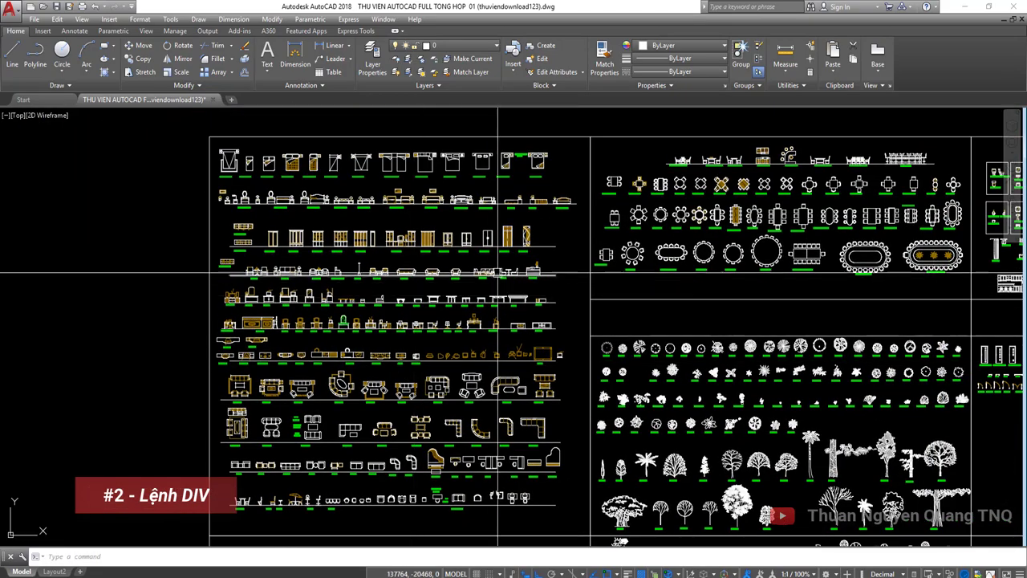
pyautogui.scroll(2, 498, 273)
pyautogui.scroll(-4, 586, 259)
pyautogui.scroll(2, 562, 302)
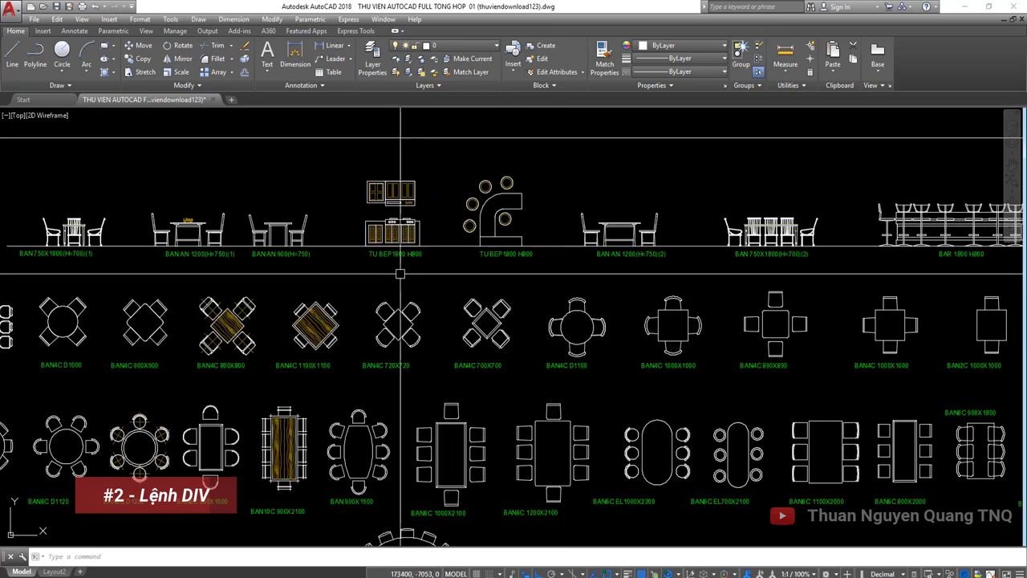
pyautogui.scroll(5, 492, 216)
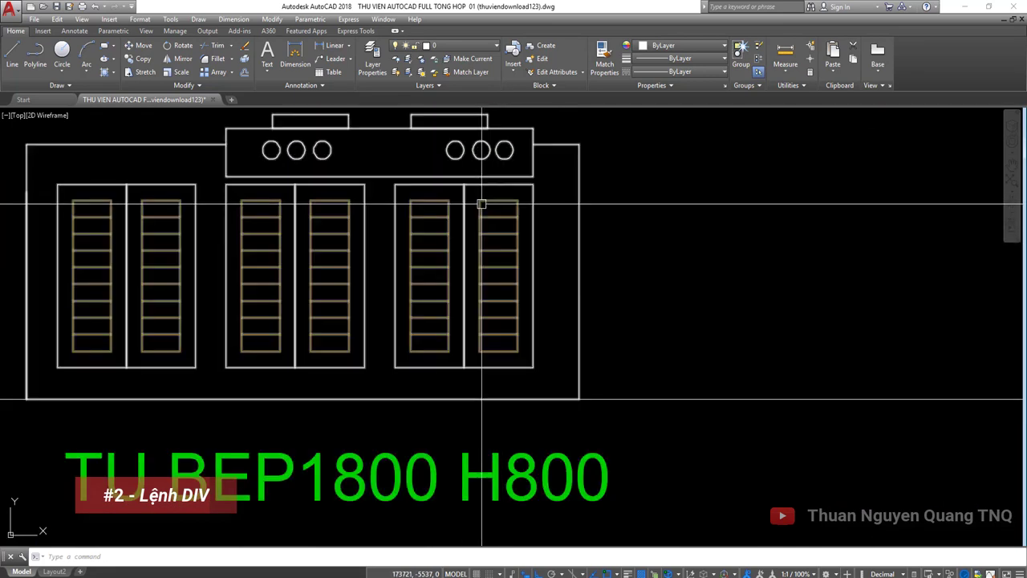
pyautogui.moveTo(436, 275); pyautogui.dragTo(546, 273, button='middle')
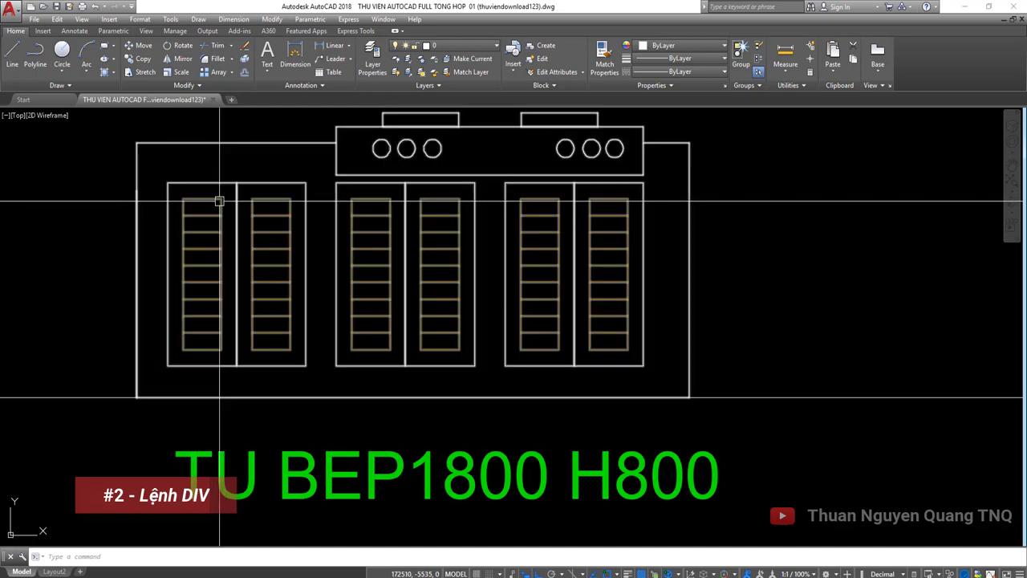
pyautogui.scroll(-5, 214, 339)
pyautogui.scroll(-5, 213, 340)
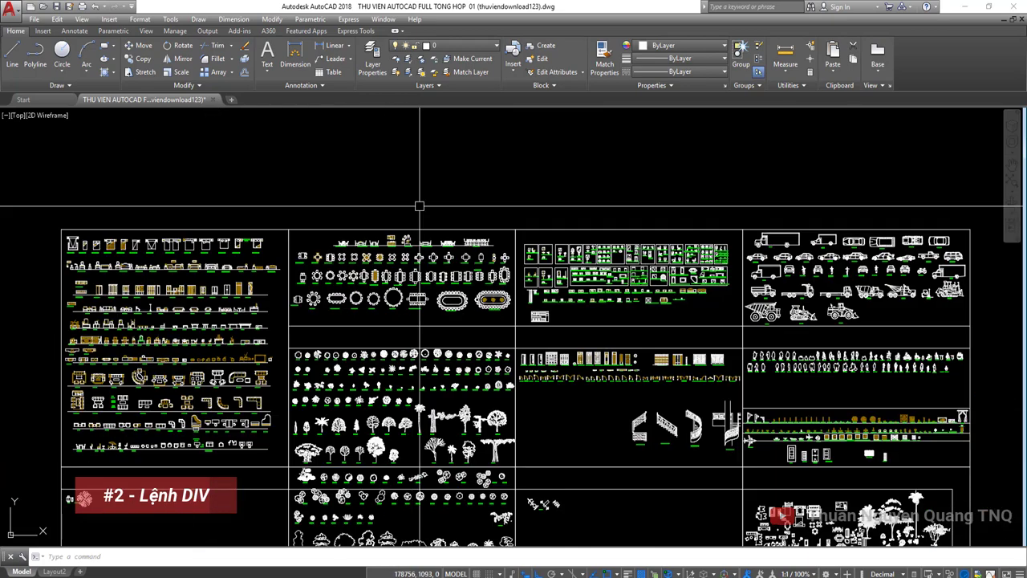
pyautogui.moveTo(420, 202); pyautogui.dragTo(393, 411, button='middle')
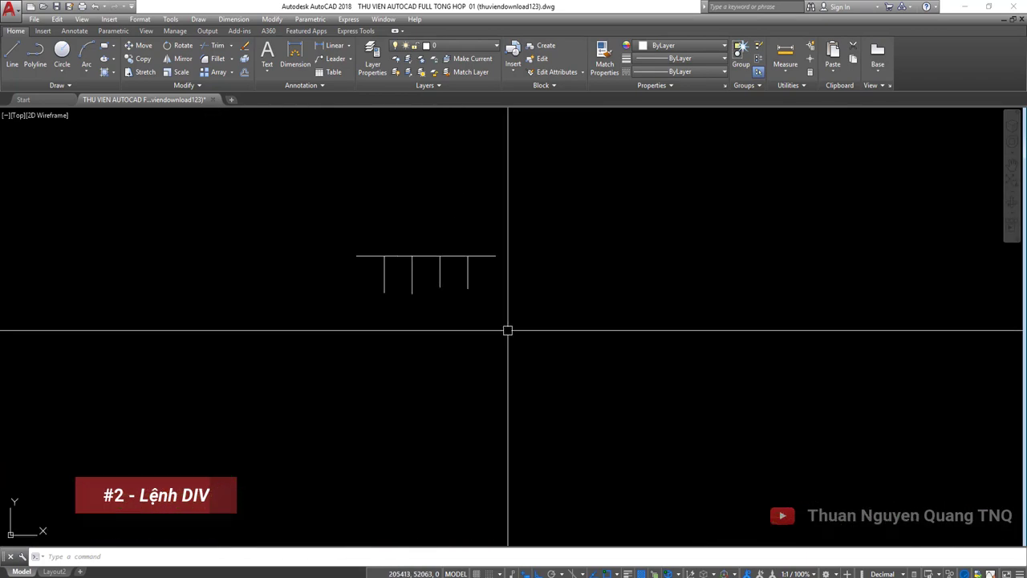
pyautogui.moveTo(507, 332); pyautogui.dragTo(280, 206)
# Step: Erase the leftover line and draw a tall, narrow rectangle in the empty area
pyautogui.press('Delete')
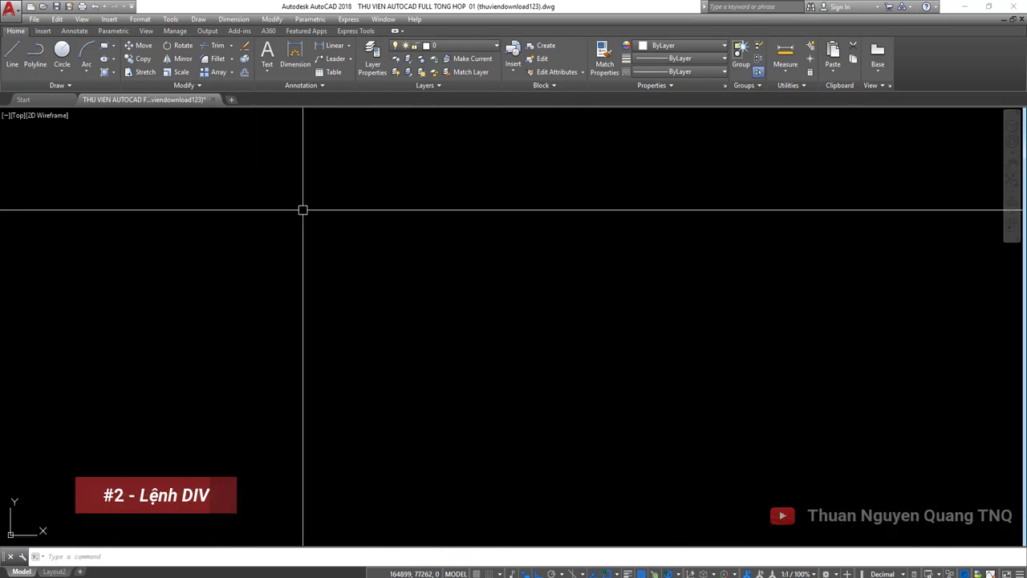
pyautogui.press('Return')
pyautogui.click(349, 211)
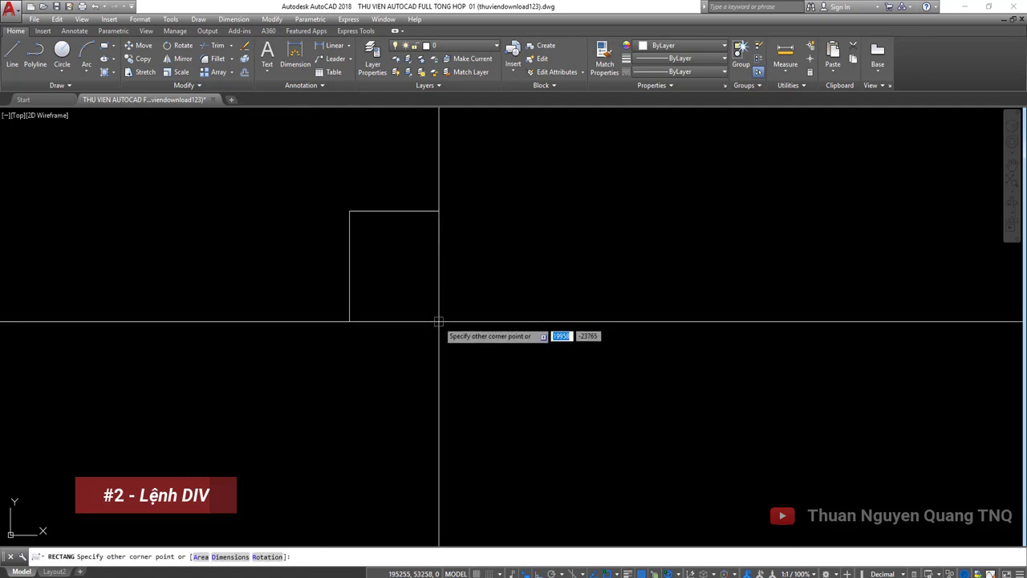
pyautogui.click(400, 440)
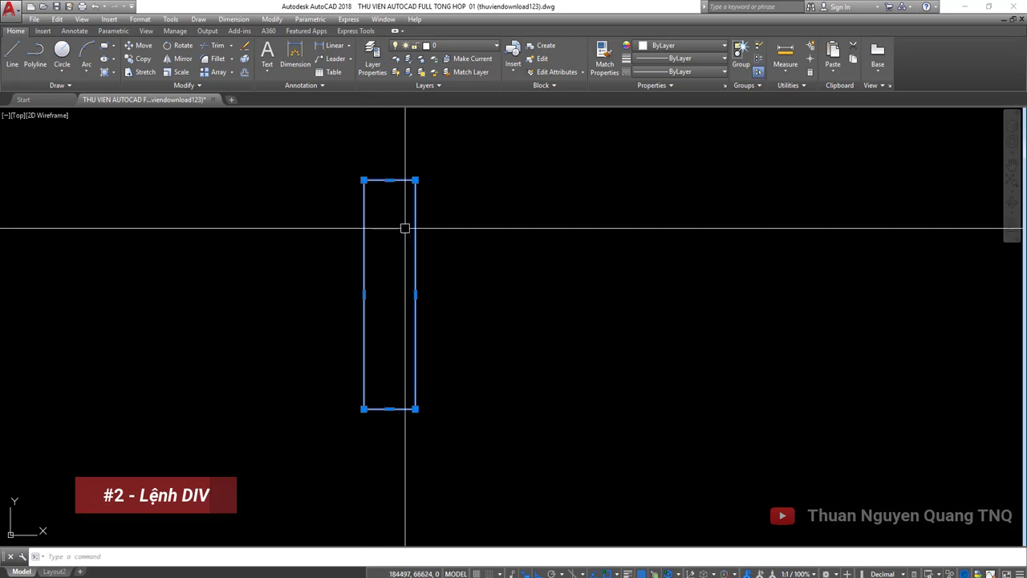
pyautogui.press('Escape')
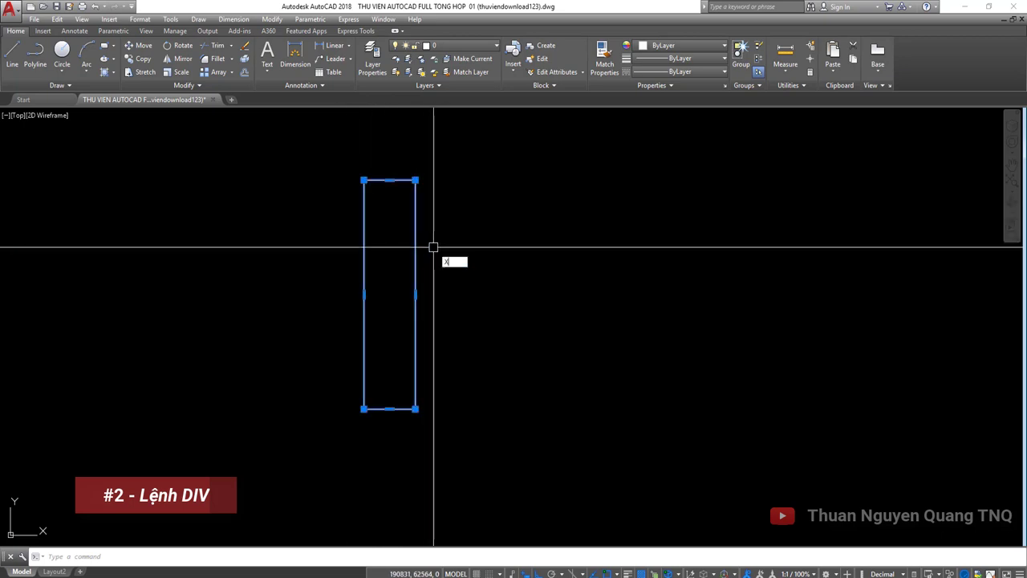
# Step: Explode the rectangle and confirm its right edge is now a separate line
pyautogui.press('Escape')
pyautogui.click(417, 207)
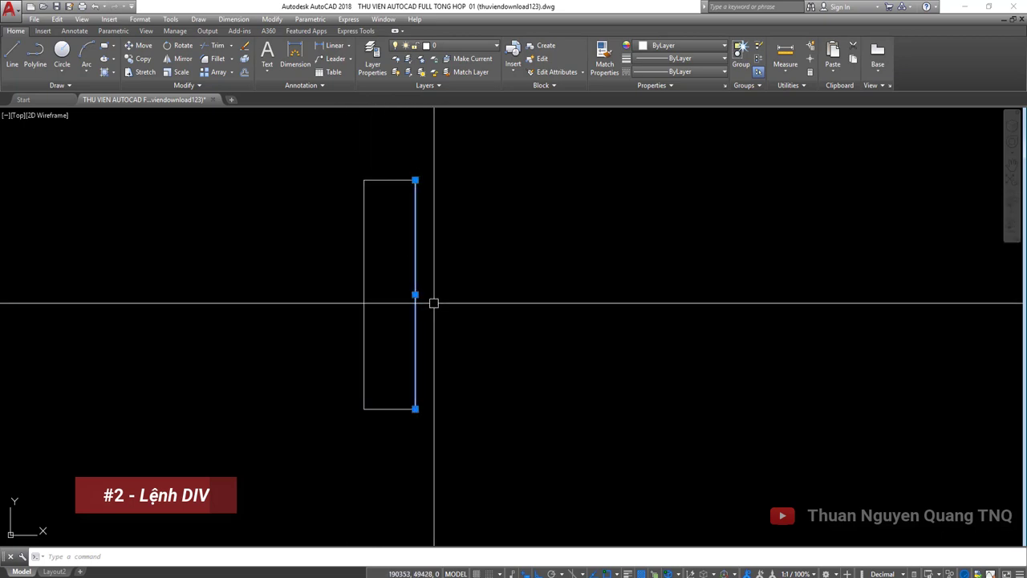
pyautogui.press('Escape')
pyautogui.write('di')
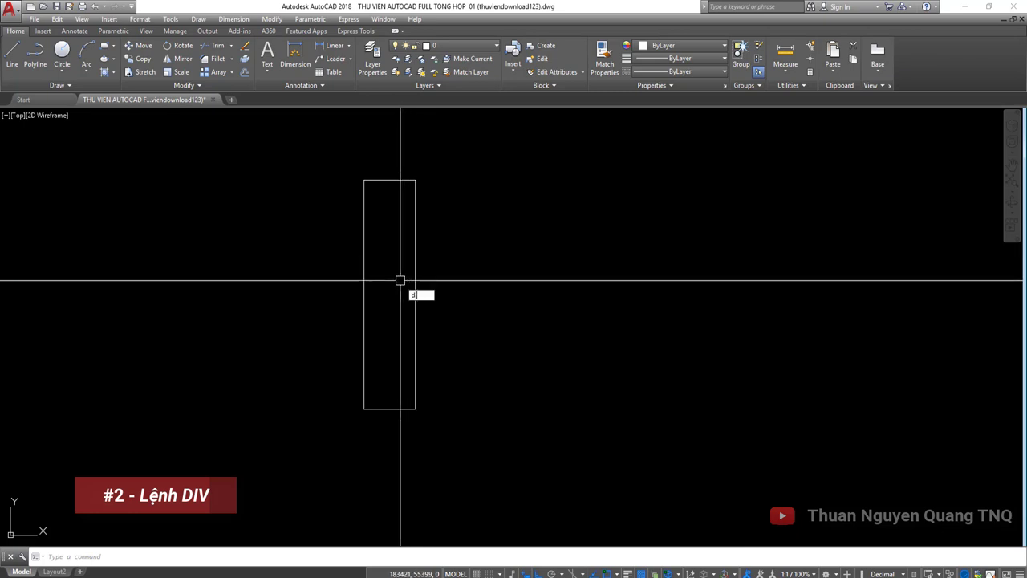
# Step: Divide the rectangle's right edge into equal segments with DIV
pyautogui.write('v')
pyautogui.press('Return')
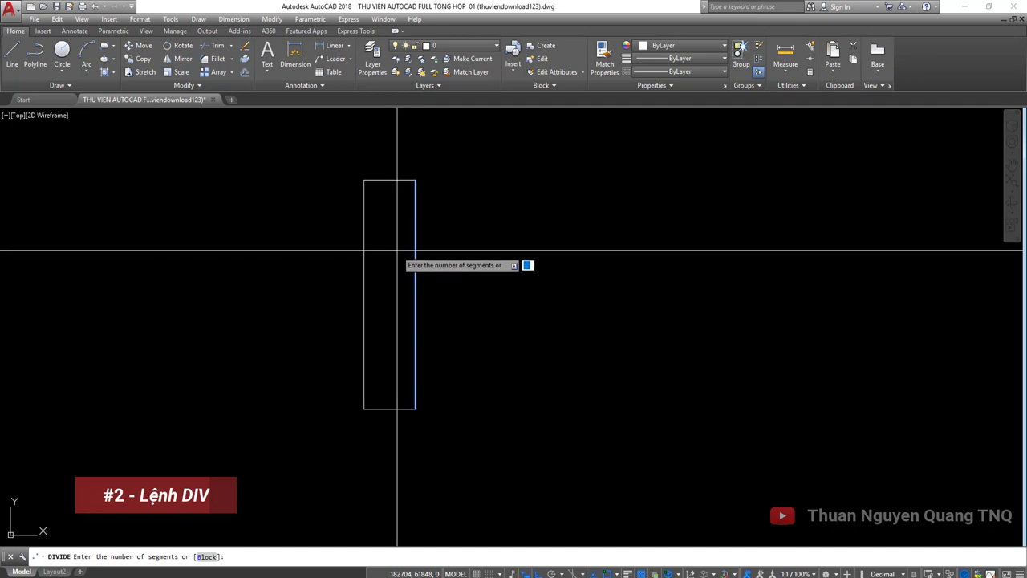
pyautogui.write('8')
pyautogui.press('Return')
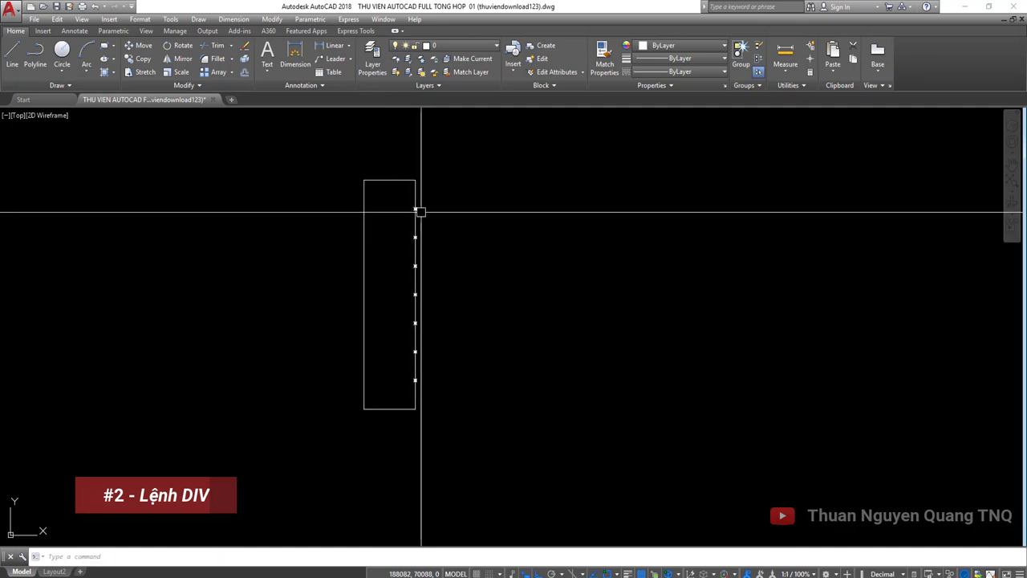
# Step: Draw a horizontal line from the top division node to the rectangle's left edge
pyautogui.scroll(4, 420, 211)
pyautogui.write('l')
pyautogui.press('Return')
pyautogui.click(434, 207)
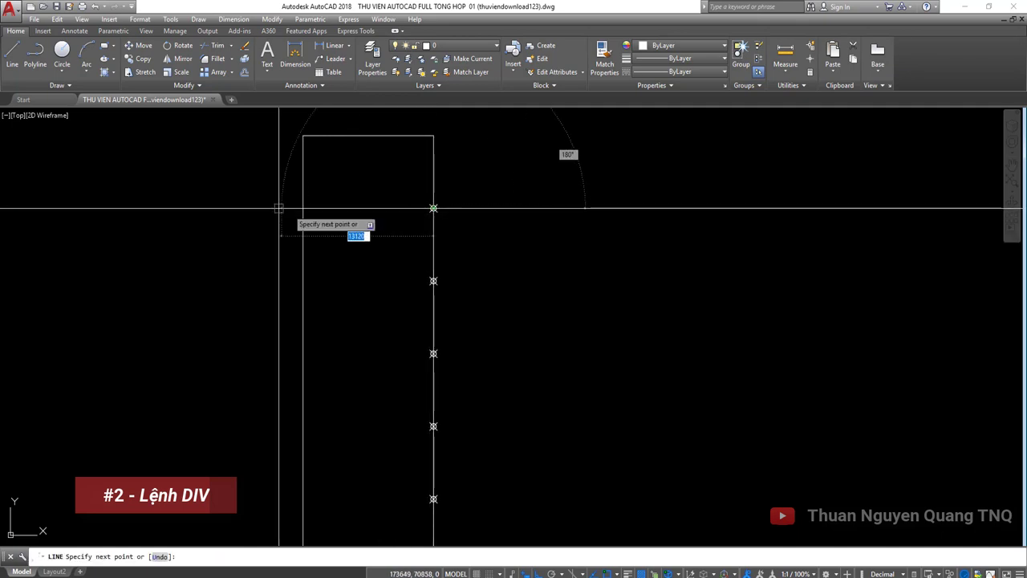
pyautogui.click(303, 208)
pyautogui.press('Return')
# Step: Begin a second rectangle with REC
pyautogui.click(403, 187)
pyautogui.click(449, 230)
pyautogui.scroll(-4, 449, 230)
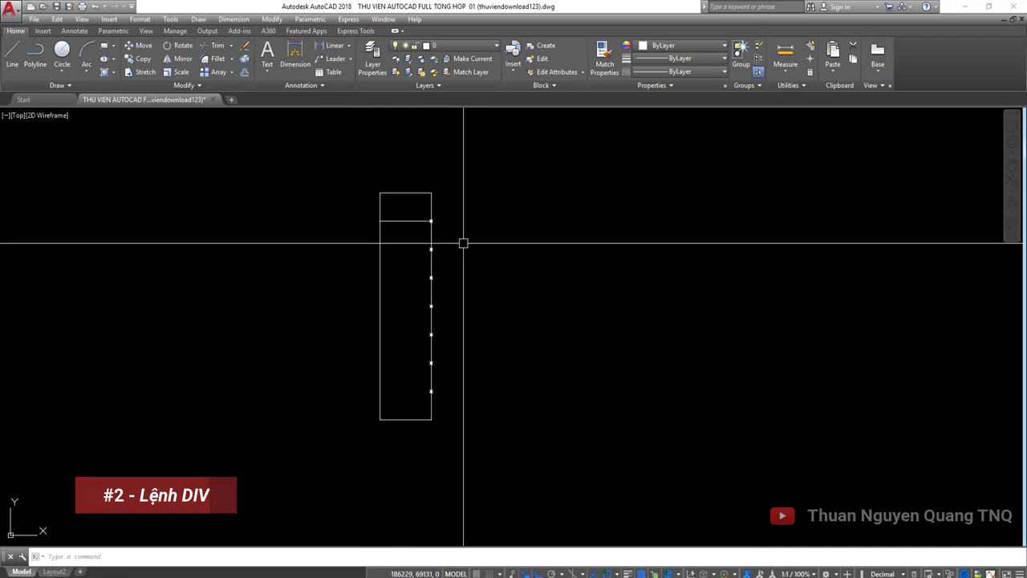
pyautogui.write('ec')
pyautogui.press('Return')
pyautogui.click(466, 189)
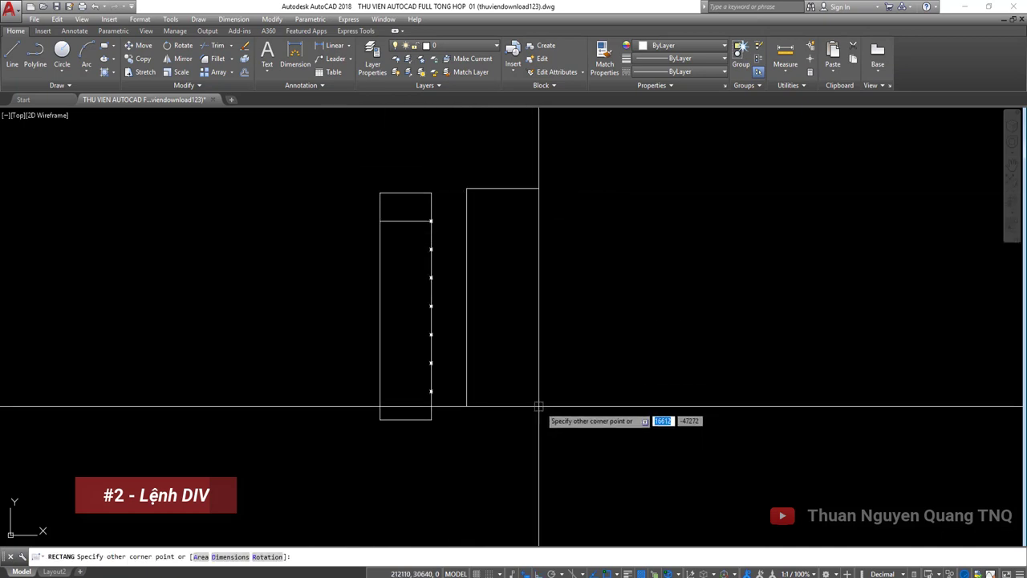
pyautogui.click(530, 418)
pyautogui.write('di')
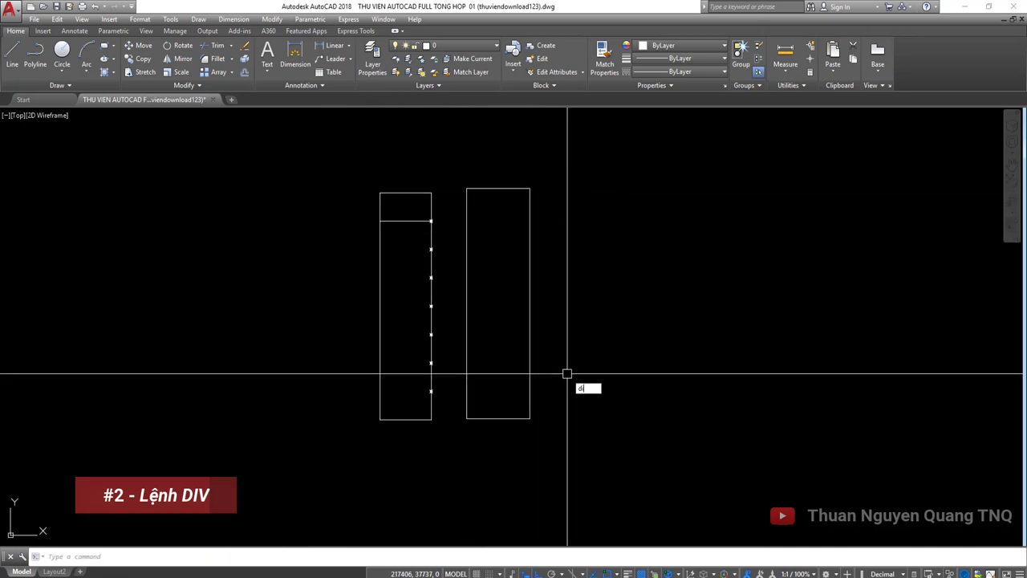
pyautogui.write('v')
pyautogui.press('Return')
pyautogui.click(528, 306)
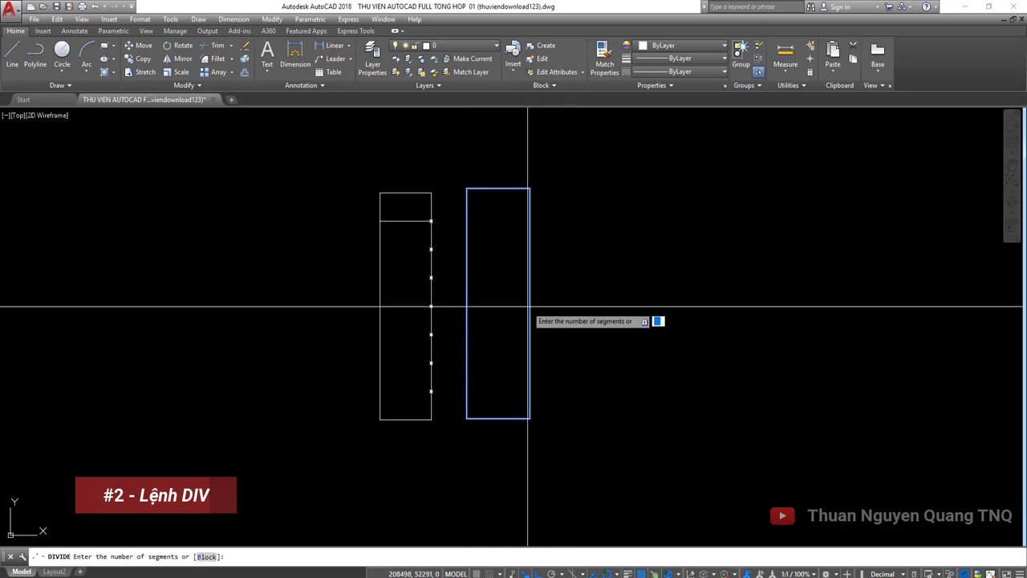
pyautogui.write('8')
pyautogui.press('Return')
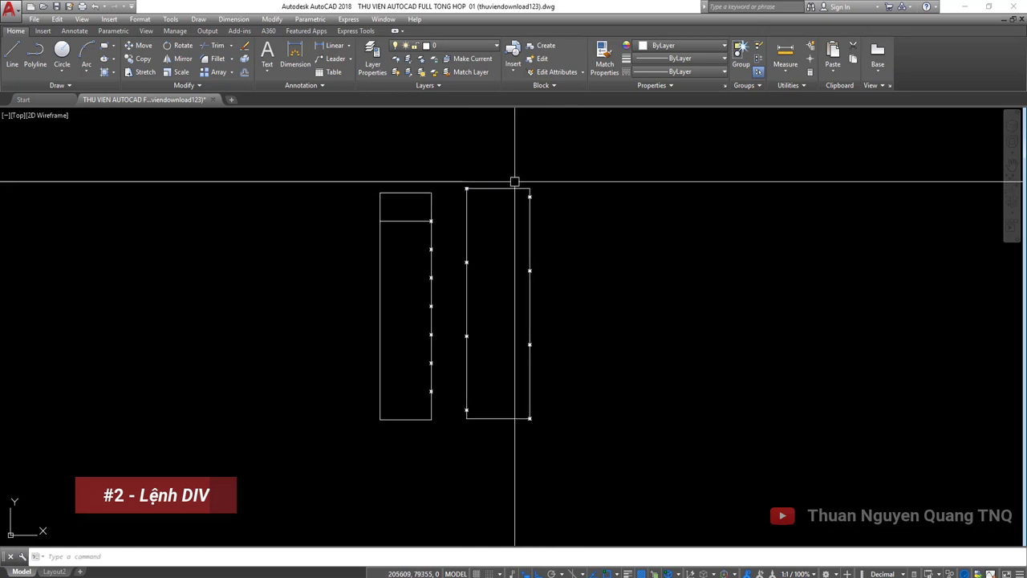
pyautogui.click(504, 186)
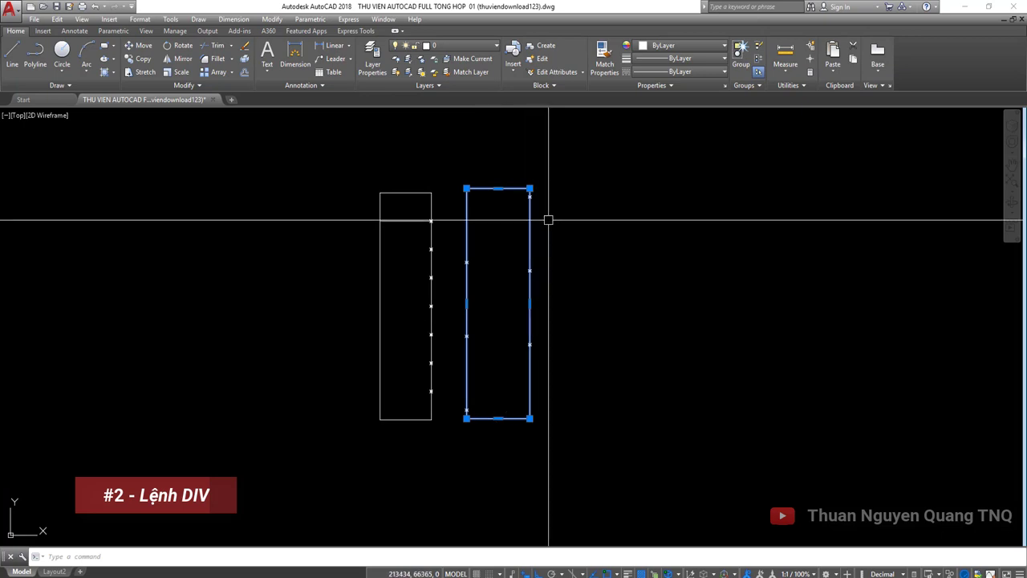
pyautogui.press('Escape')
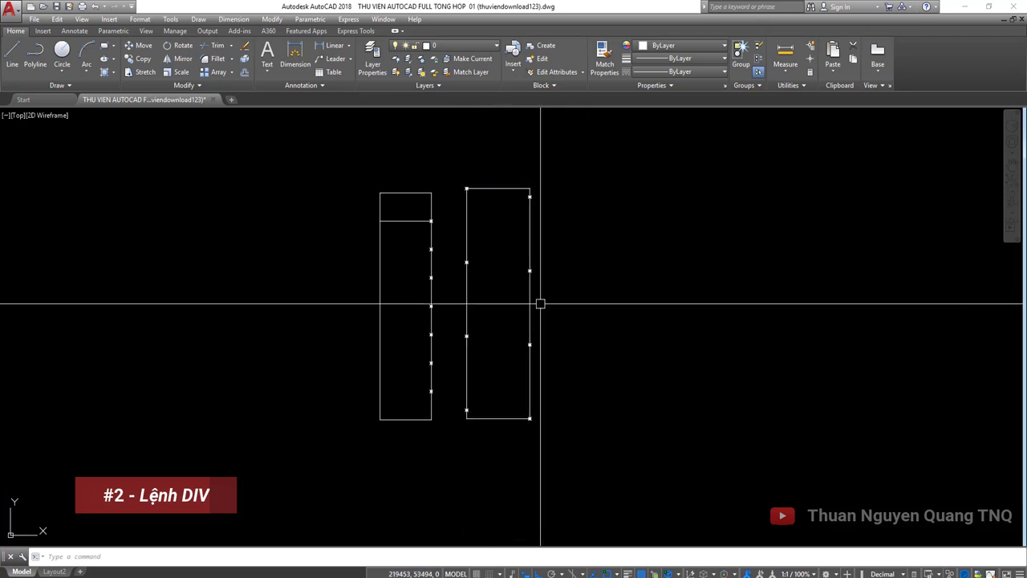
pyautogui.click(451, 169)
pyautogui.click(572, 459)
# Step: Erase the demonstration rectangle and check the left rectangle's right edge
pyautogui.press('Delete')
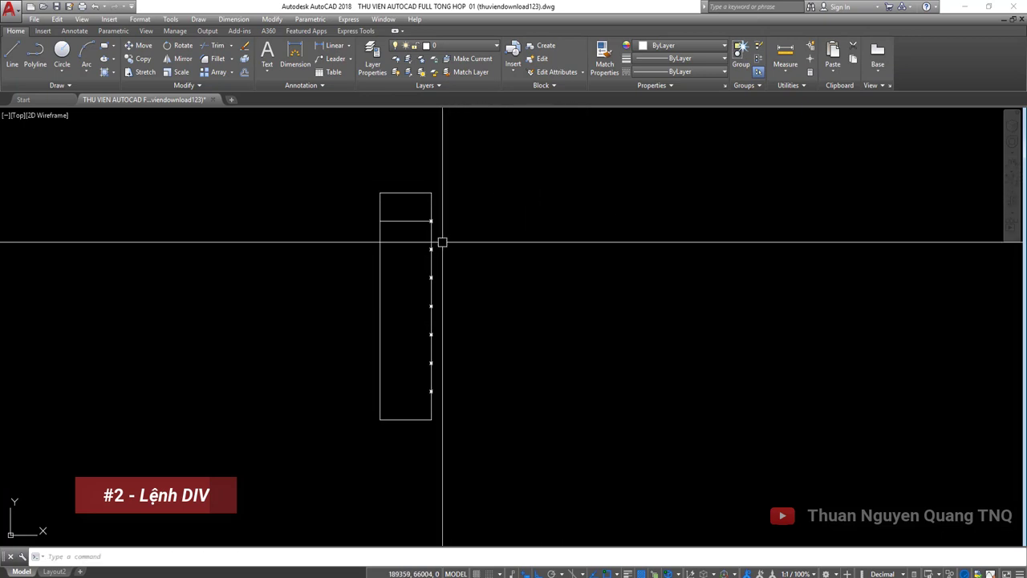
pyautogui.click(442, 232)
pyautogui.click(425, 230)
pyautogui.press('Escape')
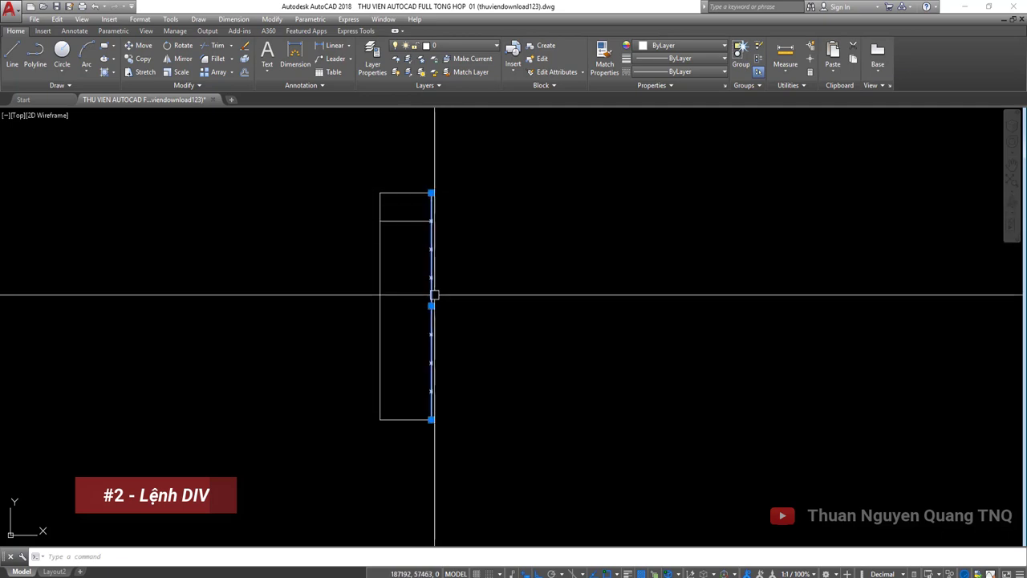
# Step: Copy the top horizontal line from its node to each lower division node
pyautogui.click(411, 220)
pyautogui.scroll(4, 421, 230)
pyautogui.write('co')
pyautogui.press('space')
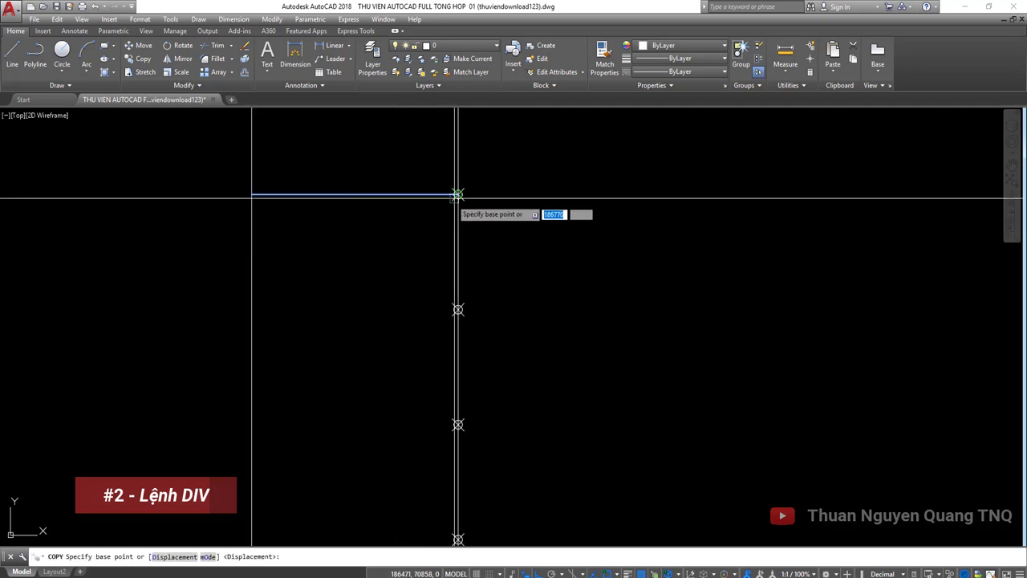
pyautogui.click(458, 194)
pyautogui.click(458, 307)
pyautogui.click(457, 425)
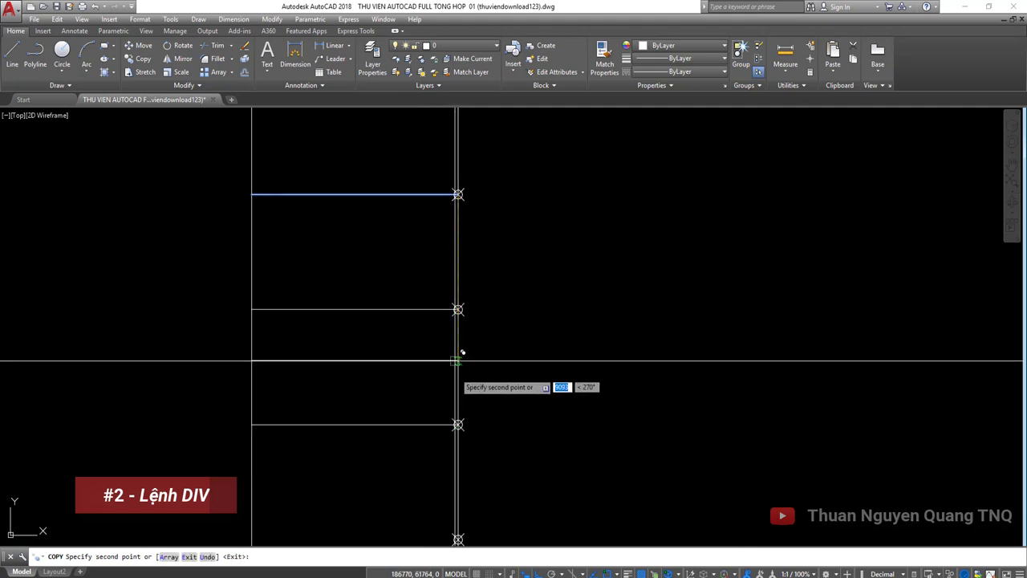
pyautogui.scroll(-4, 457, 355)
pyautogui.click(456, 428)
pyautogui.click(456, 473)
pyautogui.click(456, 518)
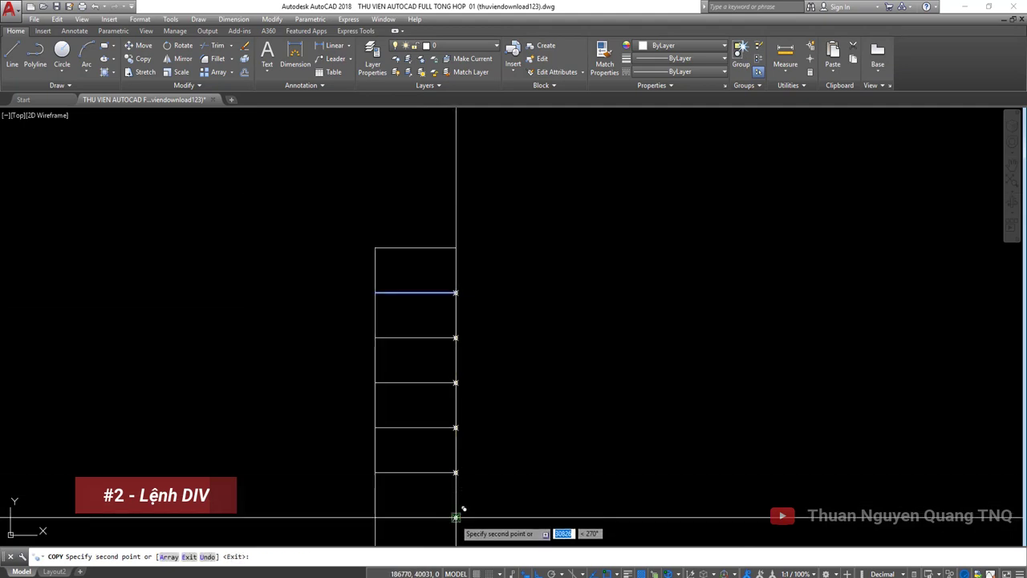
pyautogui.press('space')
# Step: Add one more line copy at the lowest division node to complete the bands
pyautogui.moveTo(481, 373); pyautogui.dragTo(465, 301, button='middle')
pyautogui.moveTo(424, 200); pyautogui.dragTo(374, 495)
pyautogui.press('Escape')
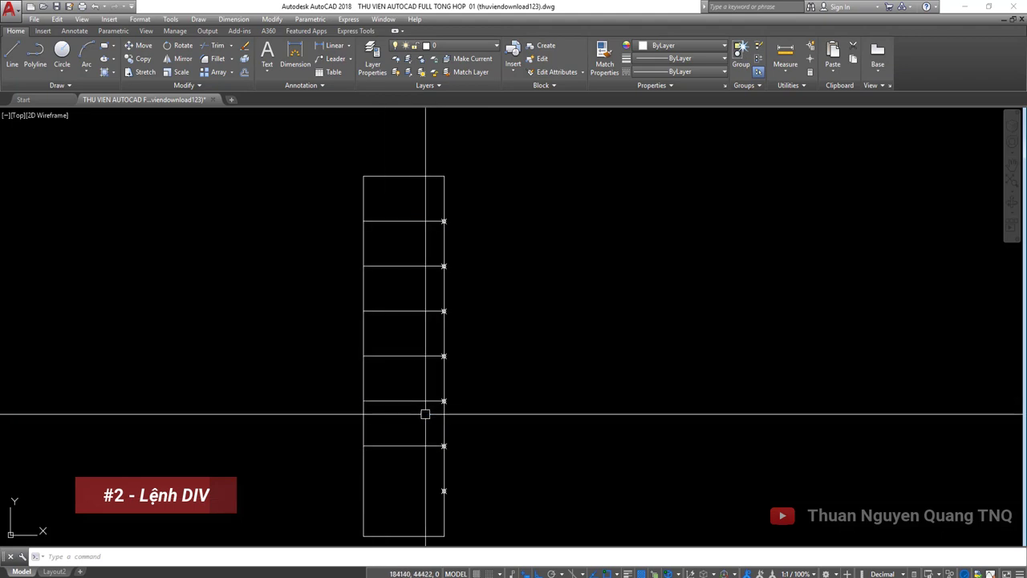
pyautogui.press('space')
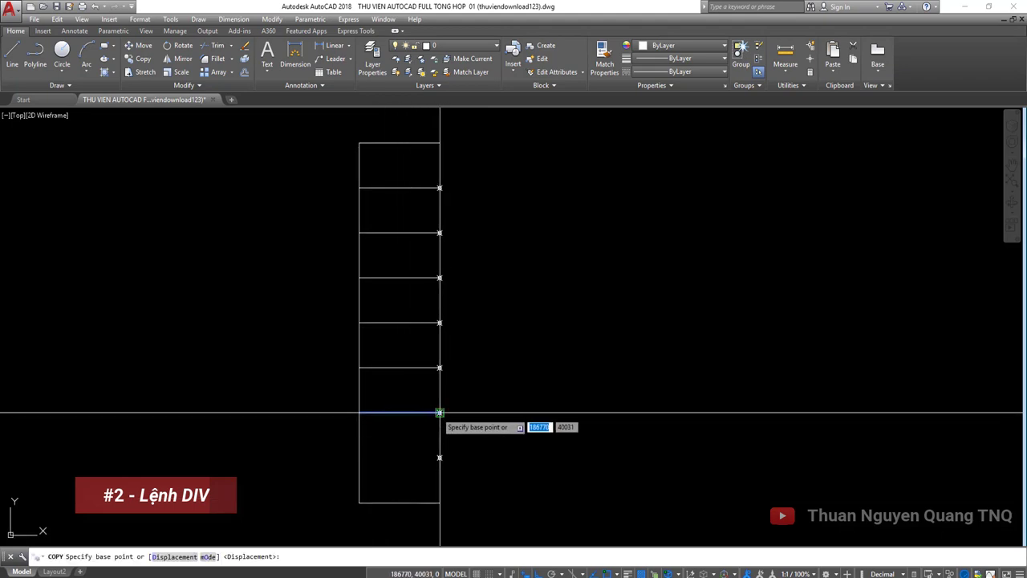
pyautogui.click(440, 413)
pyautogui.click(440, 457)
pyautogui.press('space')
pyautogui.moveTo(445, 194); pyautogui.dragTo(452, 222, button='middle')
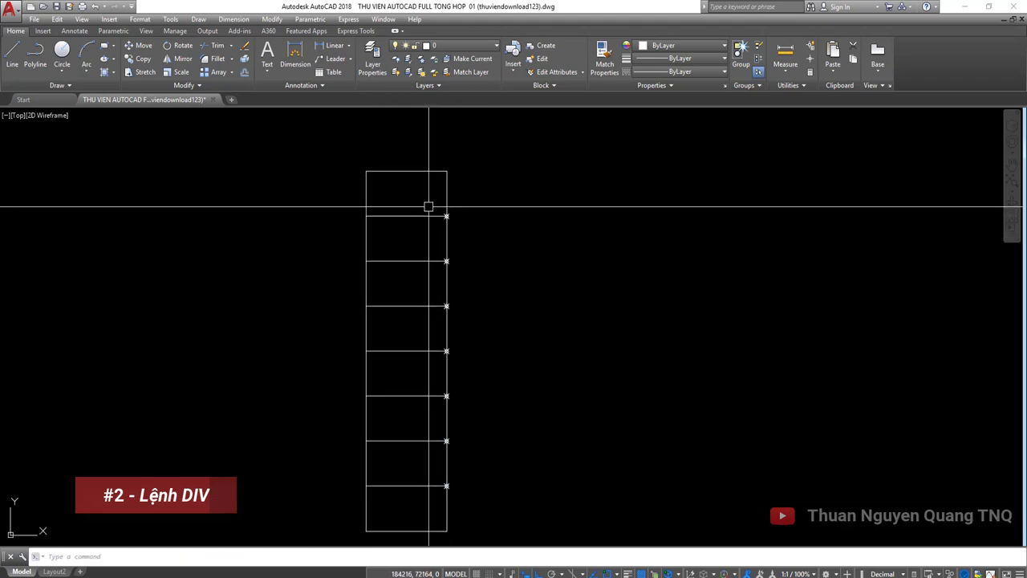
pyautogui.click(429, 207)
pyautogui.press('Escape')
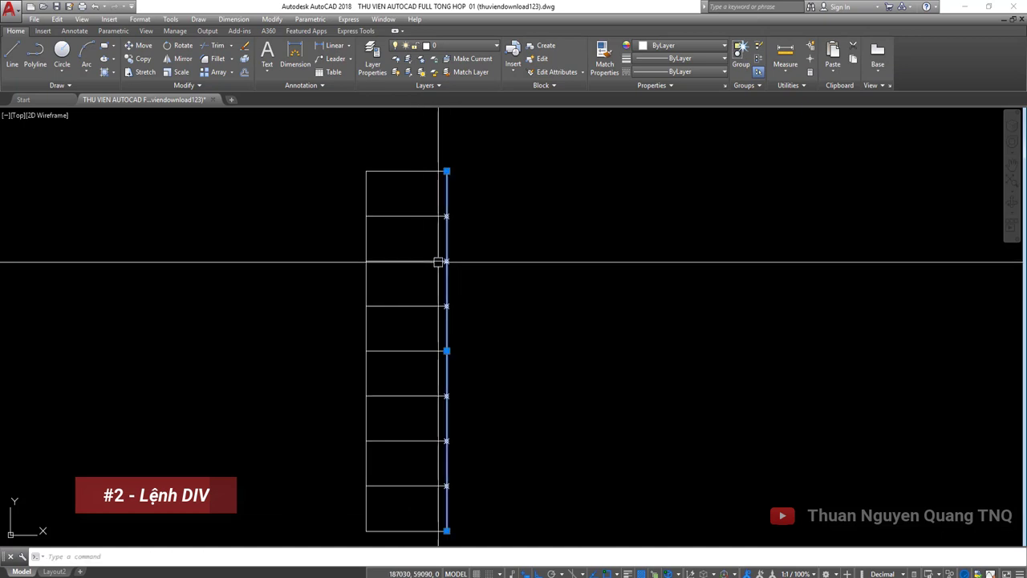
# Step: Add a linear dimension from the middle node to the rectangle's top corner
pyautogui.scroll(-2, 446, 192)
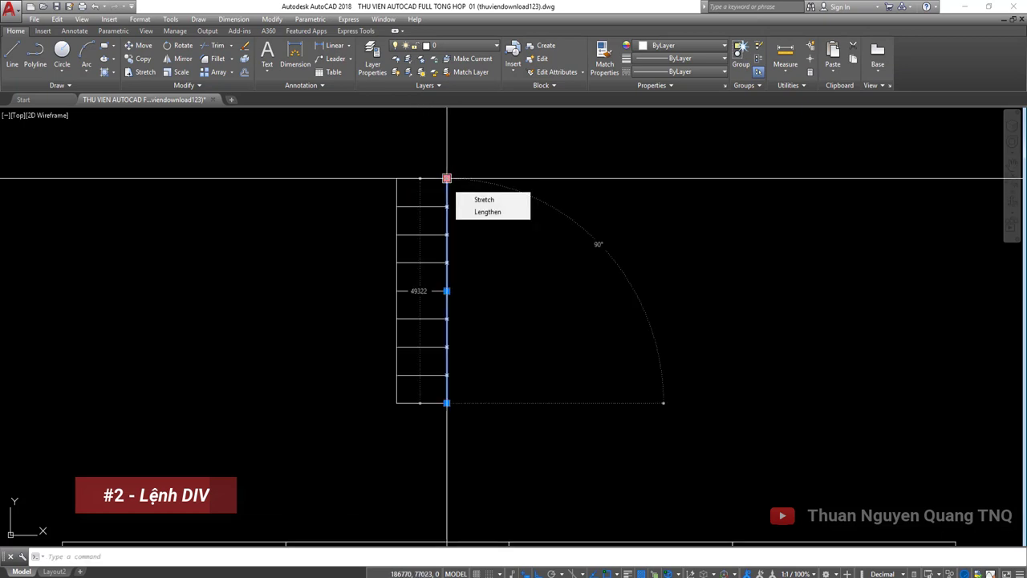
pyautogui.press('Escape')
pyautogui.scroll(6, 451, 186)
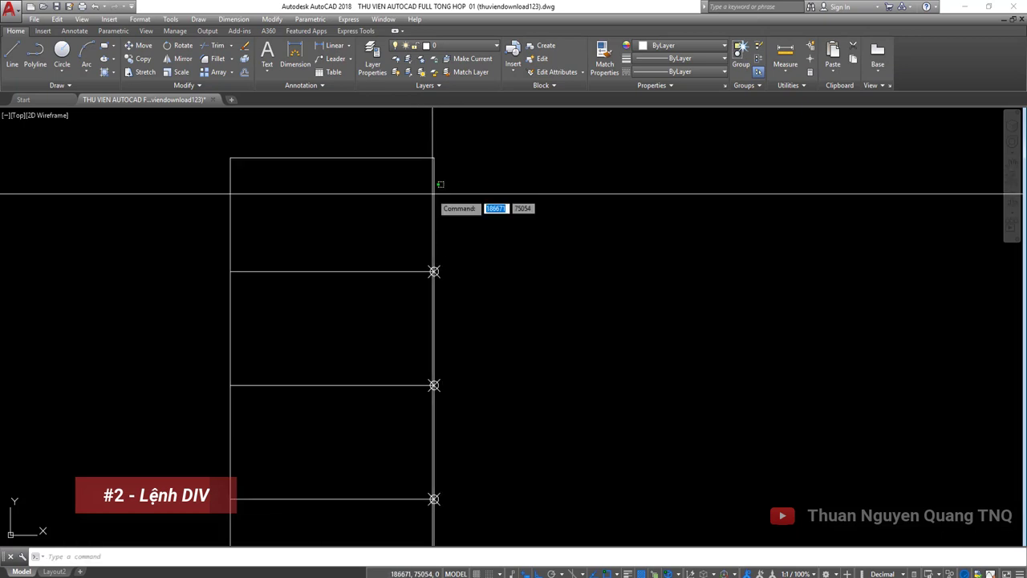
pyautogui.click(434, 232)
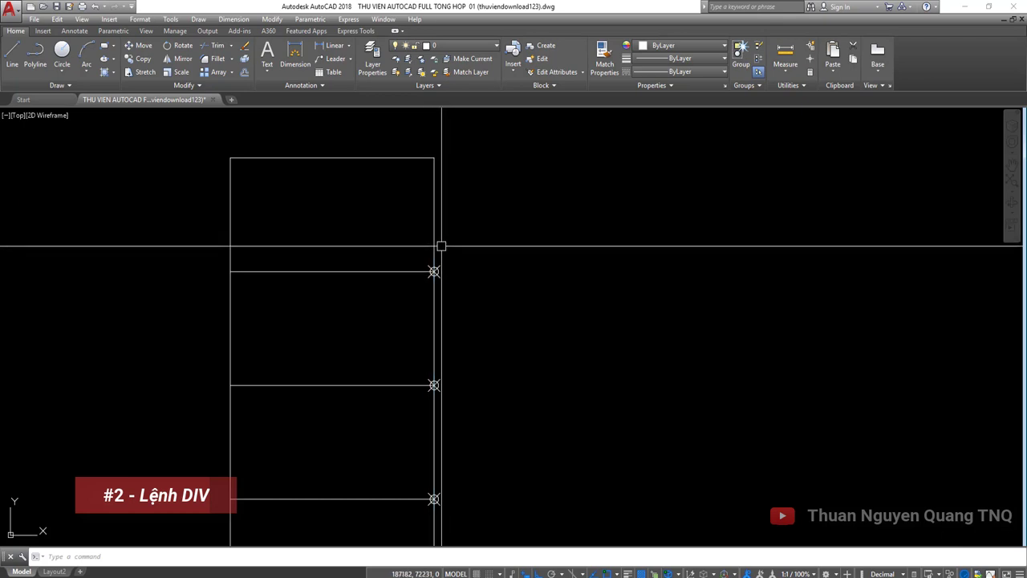
pyautogui.write('di')
pyautogui.press('Return')
pyautogui.click(434, 271)
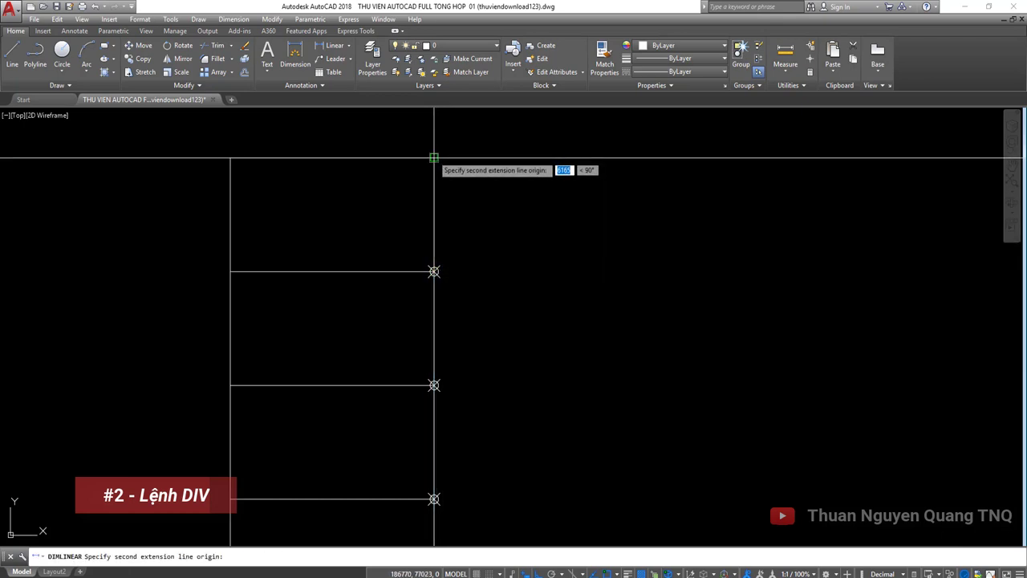
pyautogui.click(434, 158)
pyautogui.click(488, 170)
# Step: Window-select the whole divided ladder drawing
pyautogui.scroll(8, 447, 218)
pyautogui.click(447, 206)
pyautogui.scroll(-6, 447, 207)
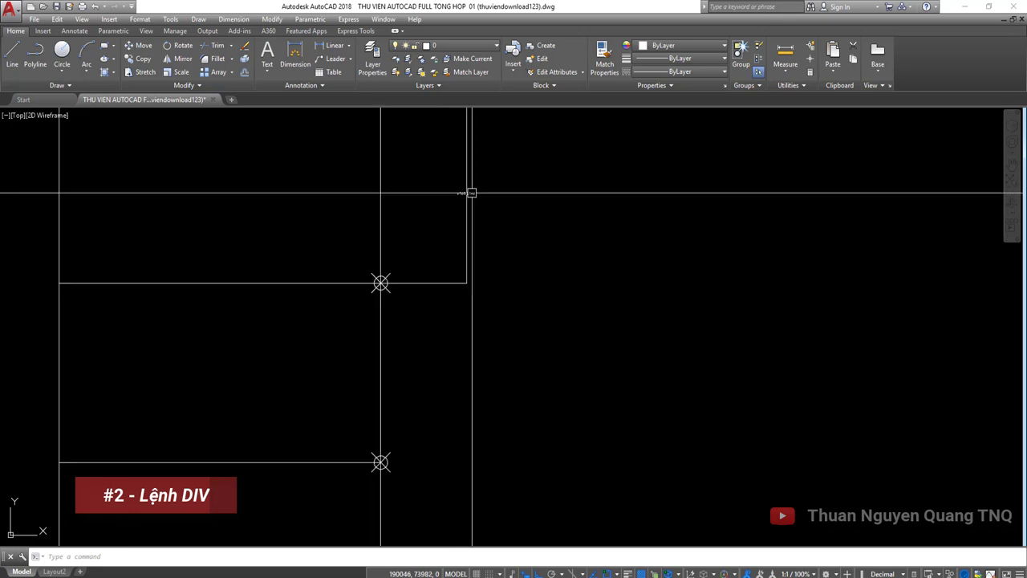
pyautogui.scroll(-2, 446, 219)
pyautogui.scroll(-5, 445, 218)
pyautogui.click(351, 176)
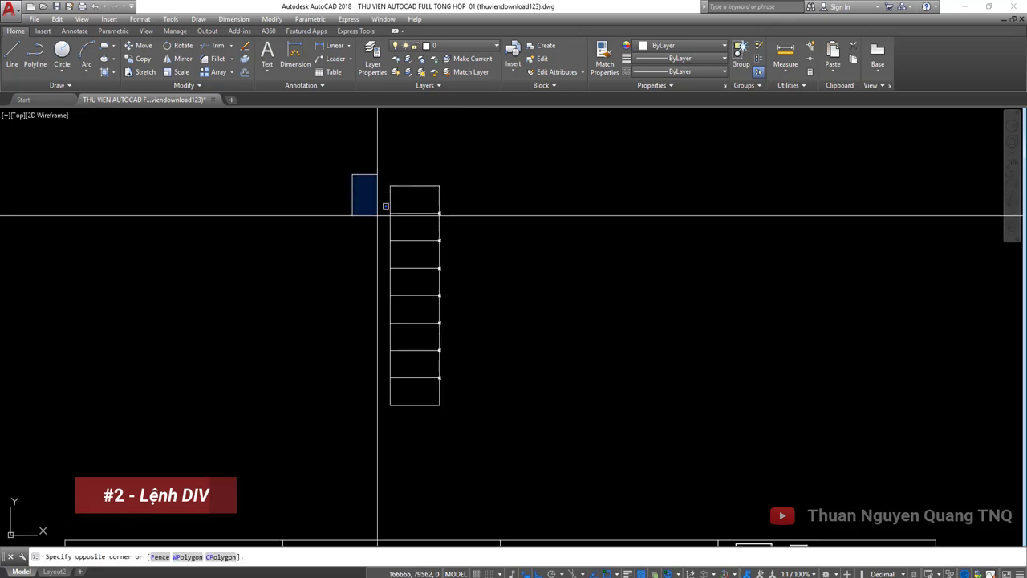
pyautogui.click(472, 446)
# Step: Erase the selected ladder and bring more of the block library into view
pyautogui.press('Delete')
pyautogui.scroll(-4, 466, 310)
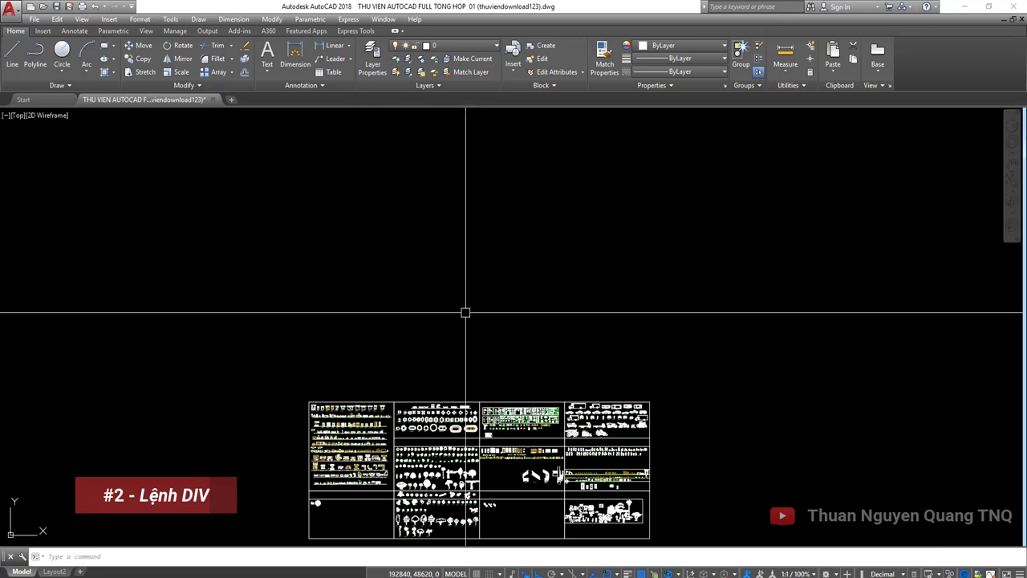
pyautogui.scroll(2, 410, 275)
pyautogui.scroll(2, 397, 371)
pyautogui.moveTo(397, 372); pyautogui.dragTo(390, 317, button='middle')
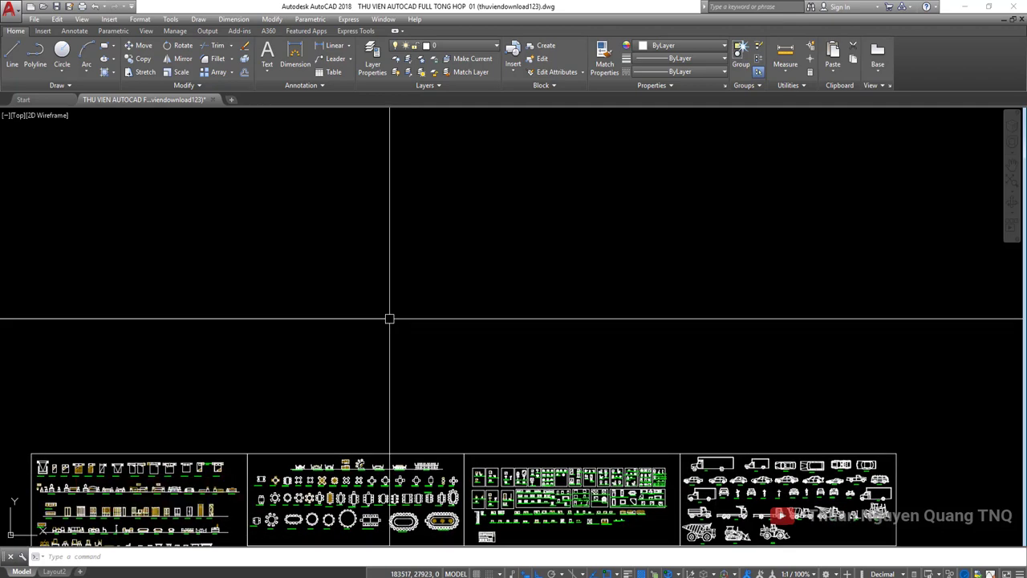
# Step: Draw a horizontal line 77675 units long and select it to check
pyautogui.write('l')
pyautogui.press('Return')
pyautogui.click(278, 255)
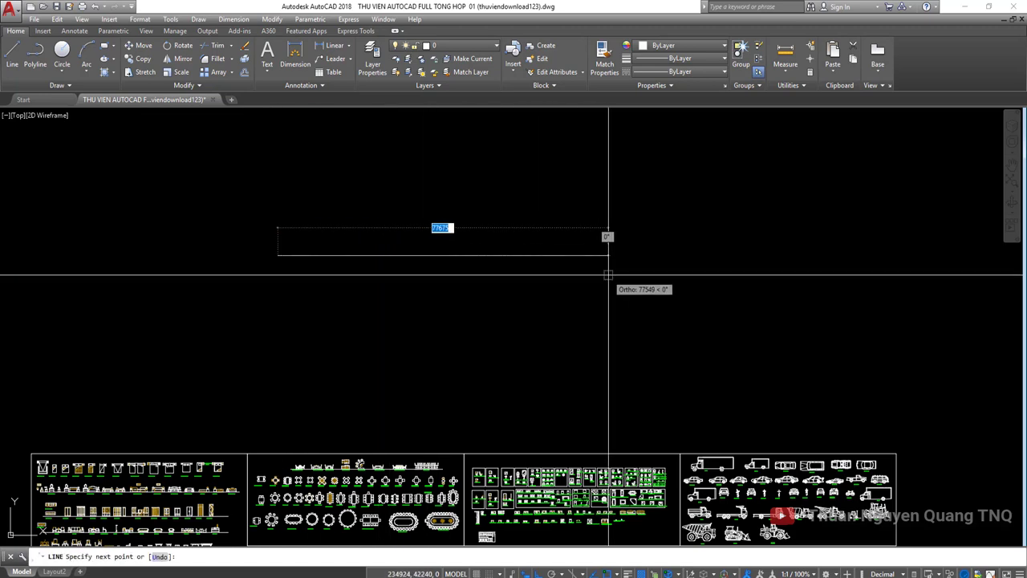
pyautogui.click(607, 269)
pyautogui.press('Return')
pyautogui.click(433, 256)
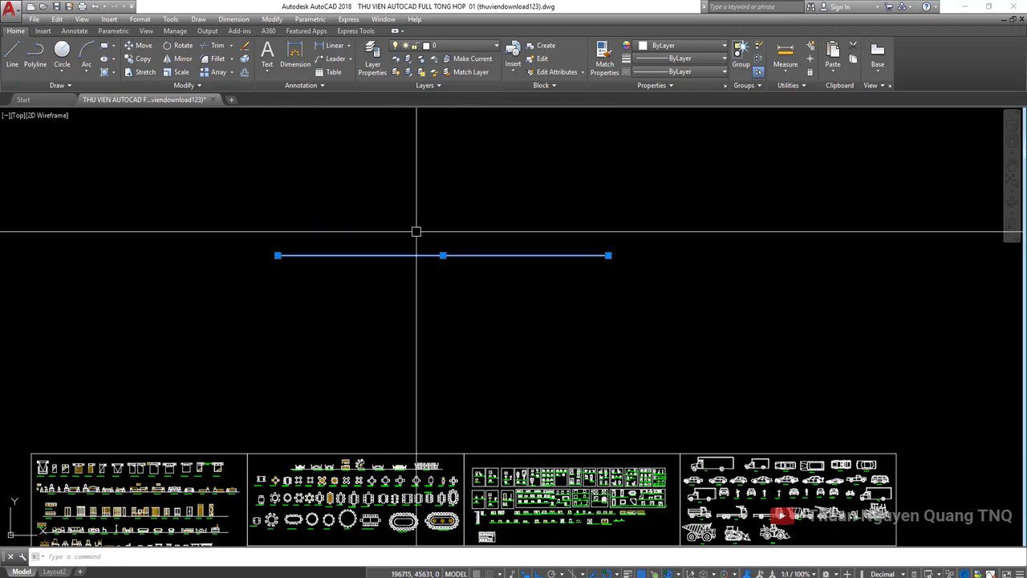
pyautogui.scroll(2, 382, 222)
pyautogui.press('Escape')
pyautogui.moveTo(382, 221); pyautogui.dragTo(384, 234, button='middle')
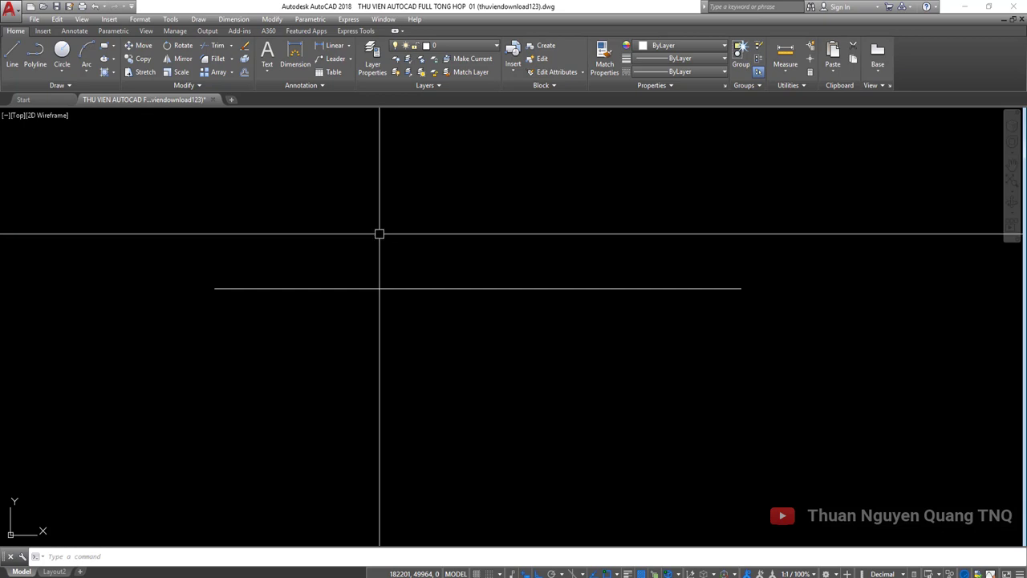
pyautogui.click(562, 288)
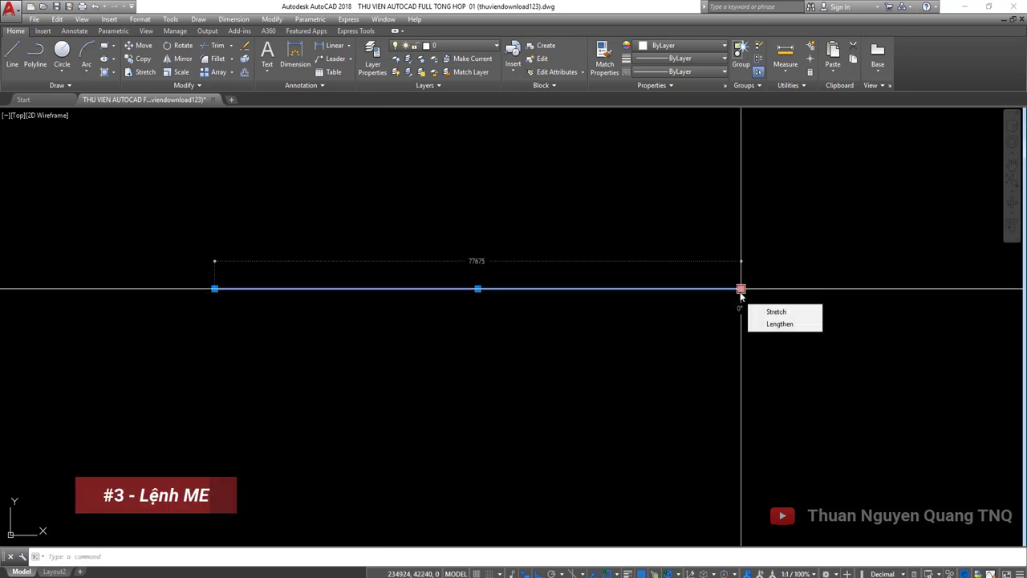
# Step: Crossing-select the 77675 line and delete it
pyautogui.press('Escape')
pyautogui.moveTo(540, 259); pyautogui.dragTo(514, 292)
pyautogui.press('Delete')
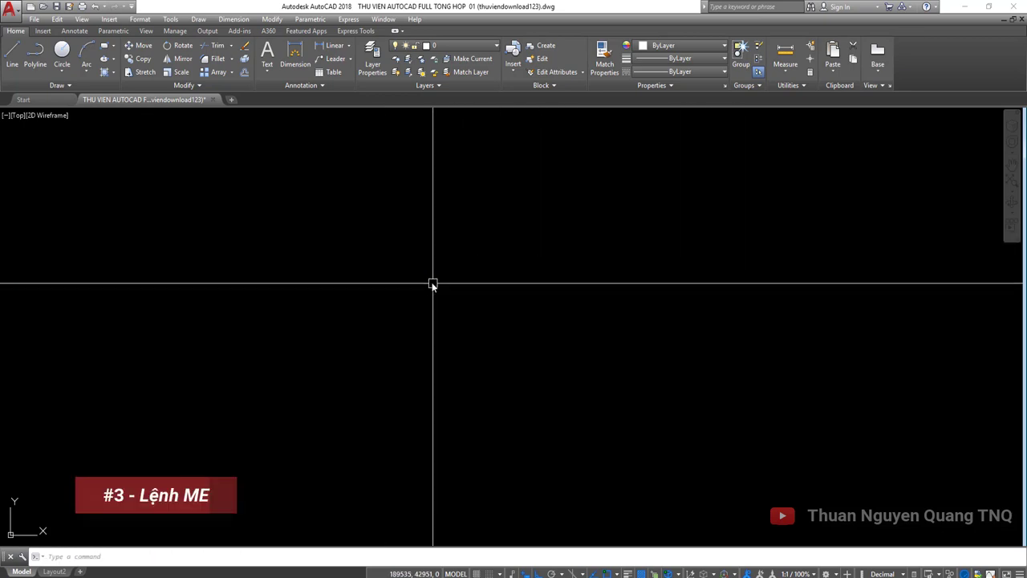
# Step: Draw a longer horizontal polyline with Ortho on and select it to verify
pyautogui.click(263, 237)
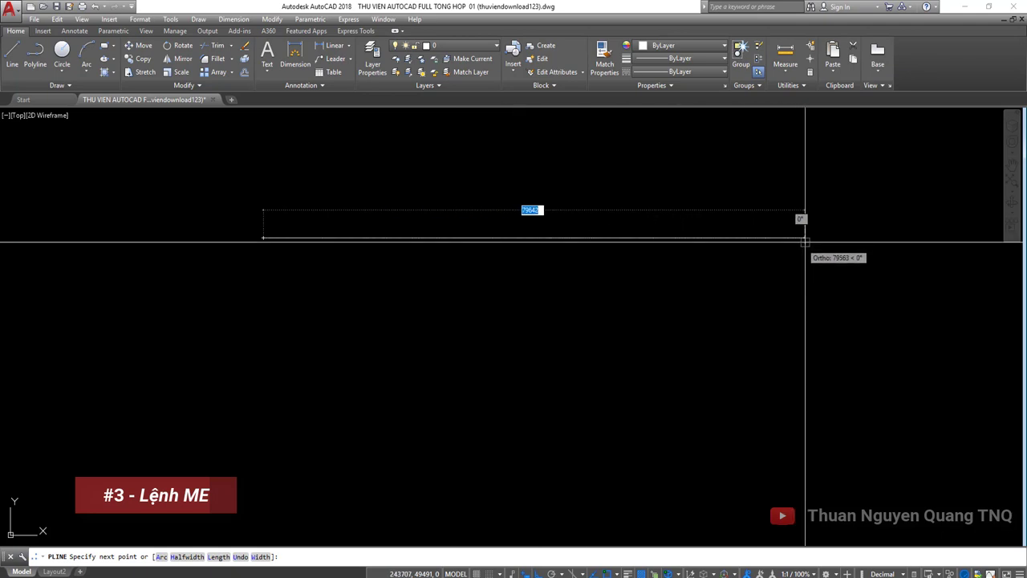
pyautogui.click(943, 237)
pyautogui.press('Return')
pyautogui.scroll(-8, 649, 296)
pyautogui.click(693, 286)
pyautogui.scroll(6, 695, 287)
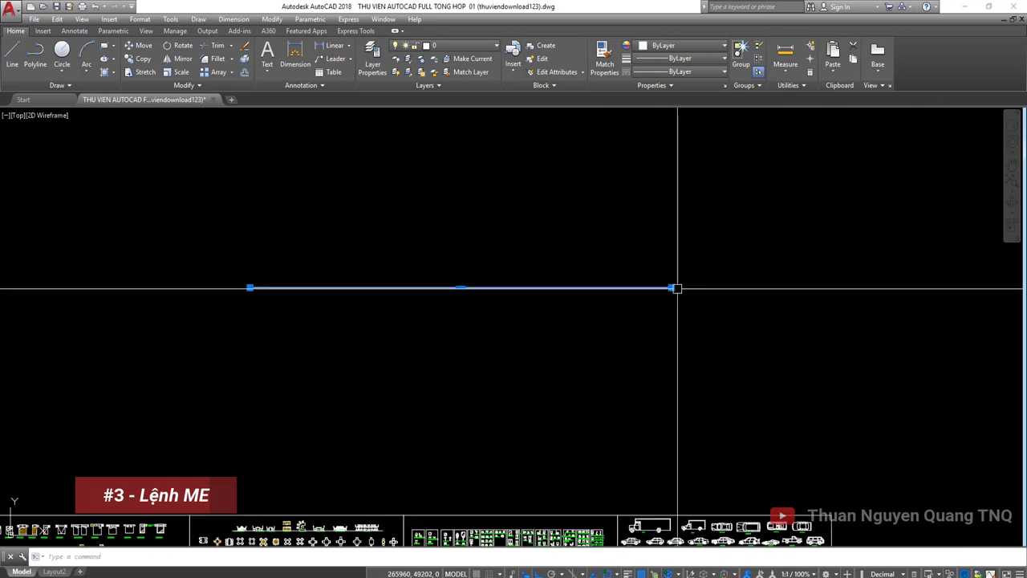
pyautogui.press('Escape')
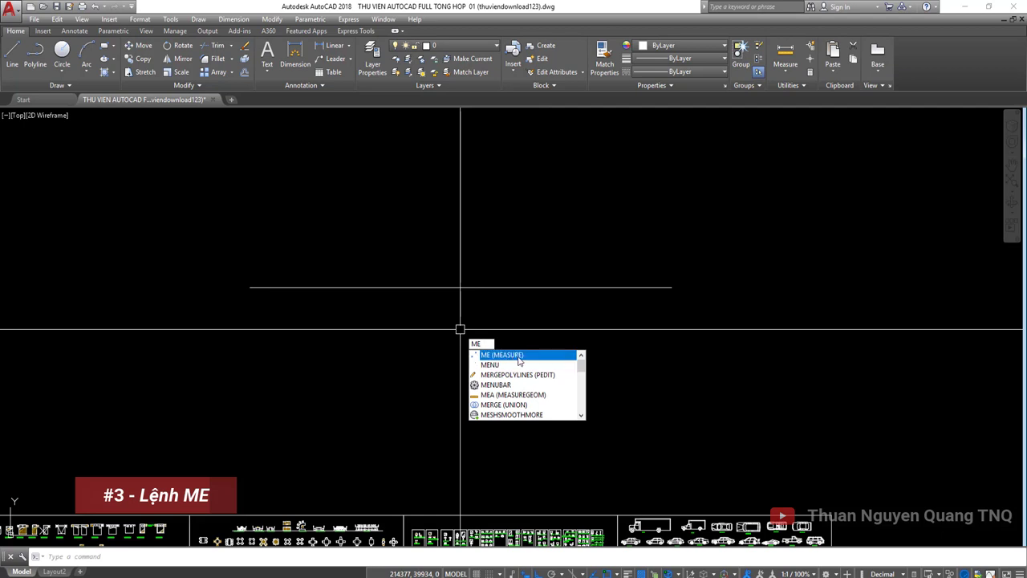
pyautogui.moveTo(502, 355)
pyautogui.write('ME')
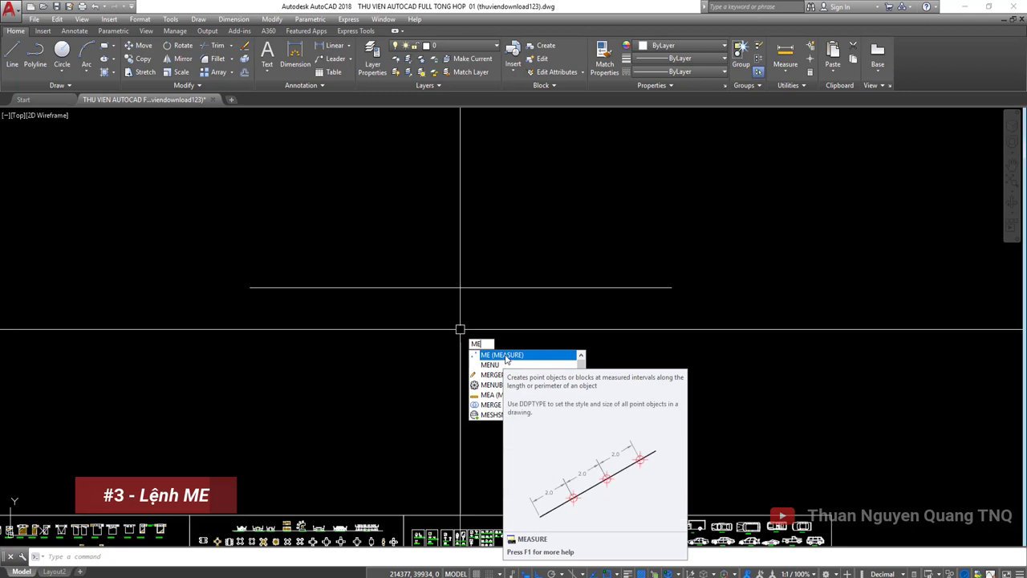
# Step: Run MEASURE on the polyline with a 10000 segment length to place equally spaced nodes
pyautogui.click(506, 355)
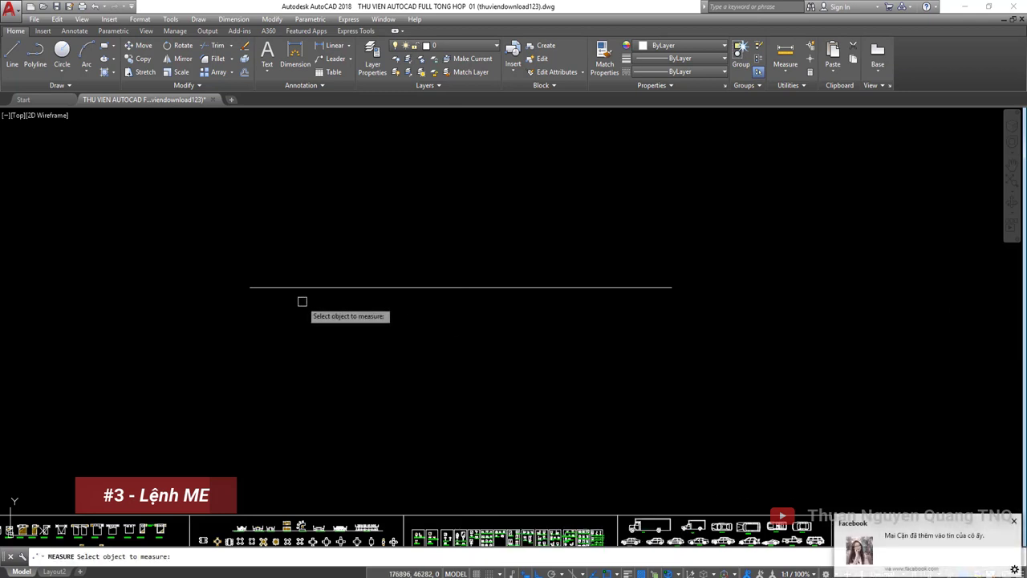
pyautogui.click(1014, 522)
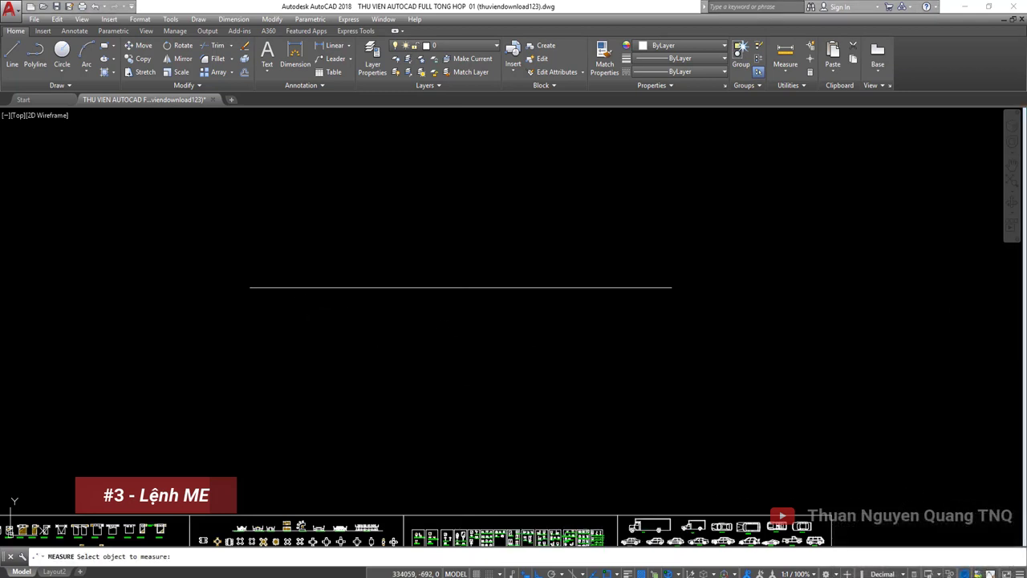
pyautogui.click(329, 331)
pyautogui.click(322, 342)
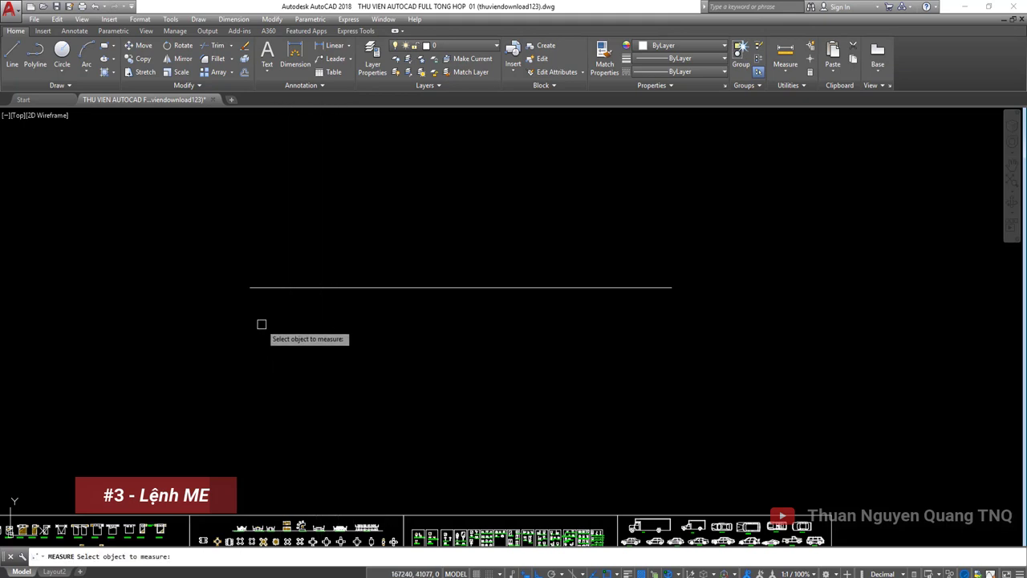
pyautogui.click(279, 287)
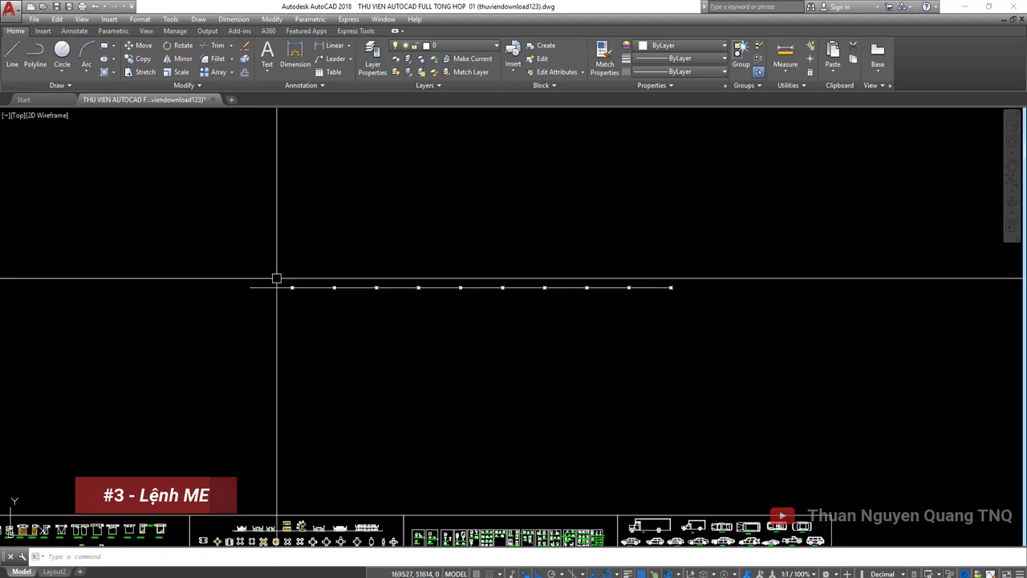
# Step: Add a DLI linear dimension from the line's left end to the first node, reading 10000.0000
pyautogui.scroll(2, 252, 281)
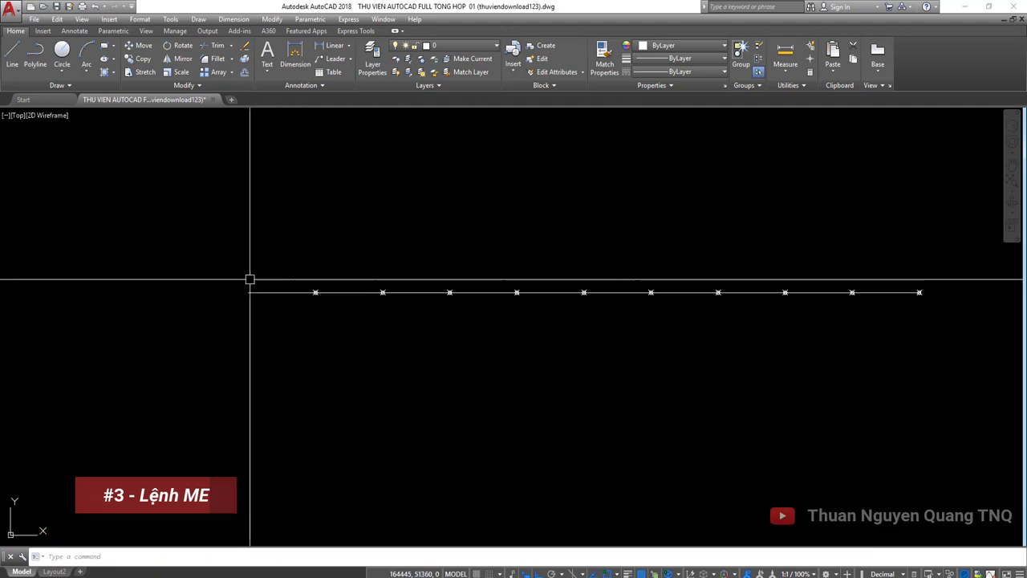
pyautogui.scroll(2, 252, 276)
pyautogui.write('dli')
pyautogui.press('Return')
pyautogui.scroll(2, 255, 273)
pyautogui.click(238, 326)
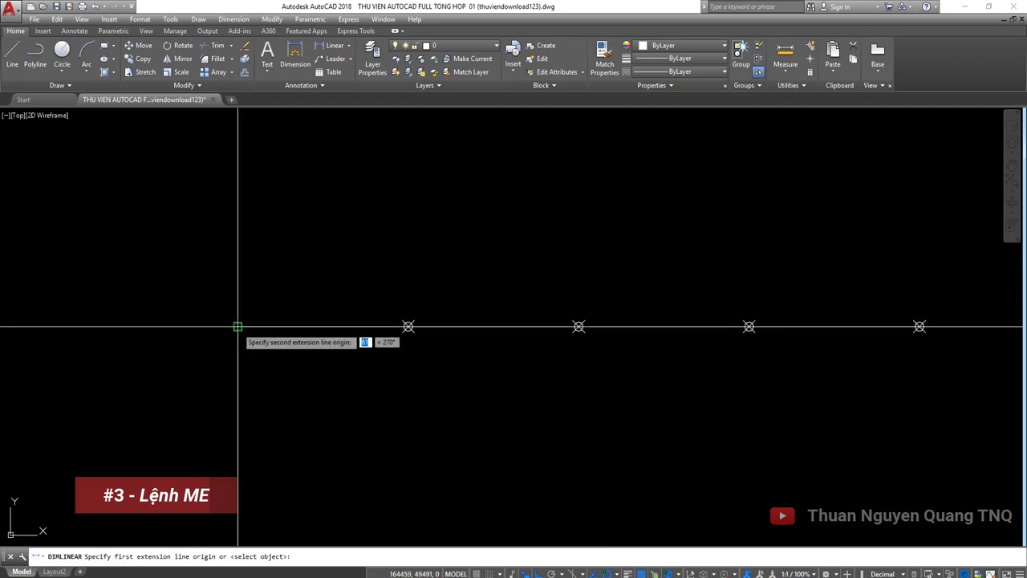
pyautogui.click(409, 326)
pyautogui.click(335, 261)
pyautogui.scroll(5, 321, 265)
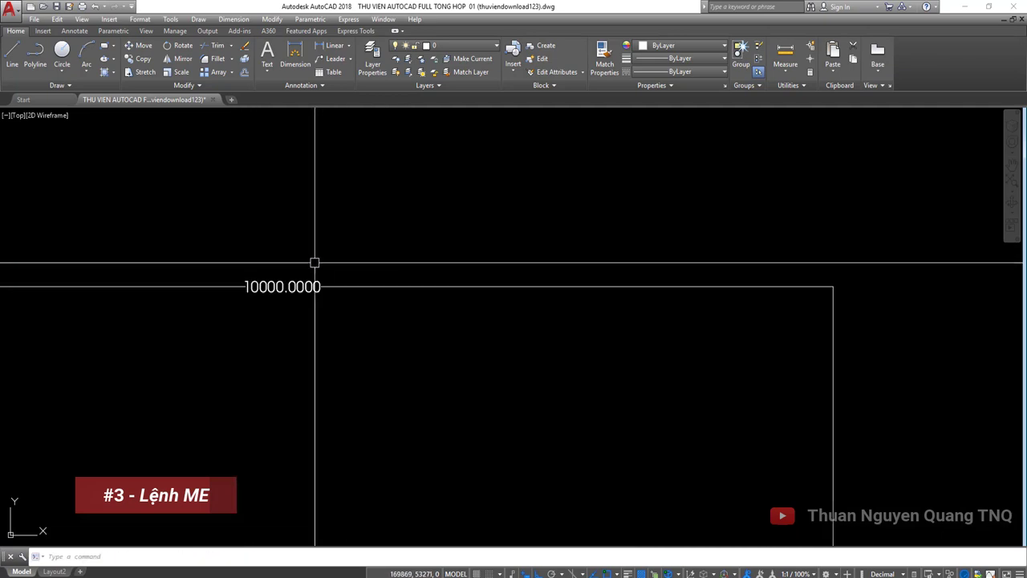
pyautogui.scroll(-3, 440, 325)
# Step: Continue the dimension chain with DCO, picking each following node along the line
pyautogui.write('dco')
pyautogui.press('Return')
pyautogui.click(682, 387)
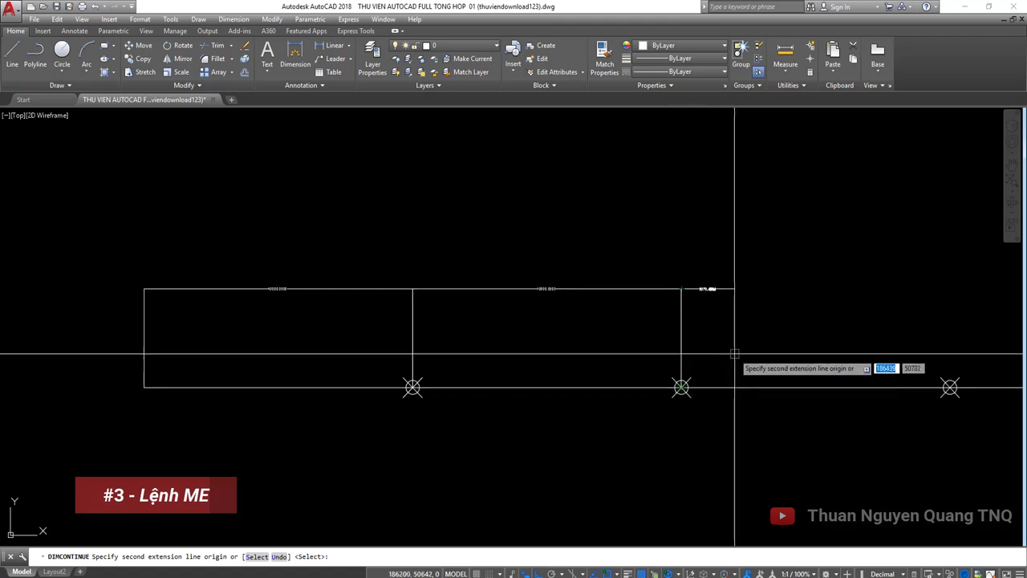
pyautogui.moveTo(737, 350); pyautogui.dragTo(315, 306, button='middle')
pyautogui.click(528, 342)
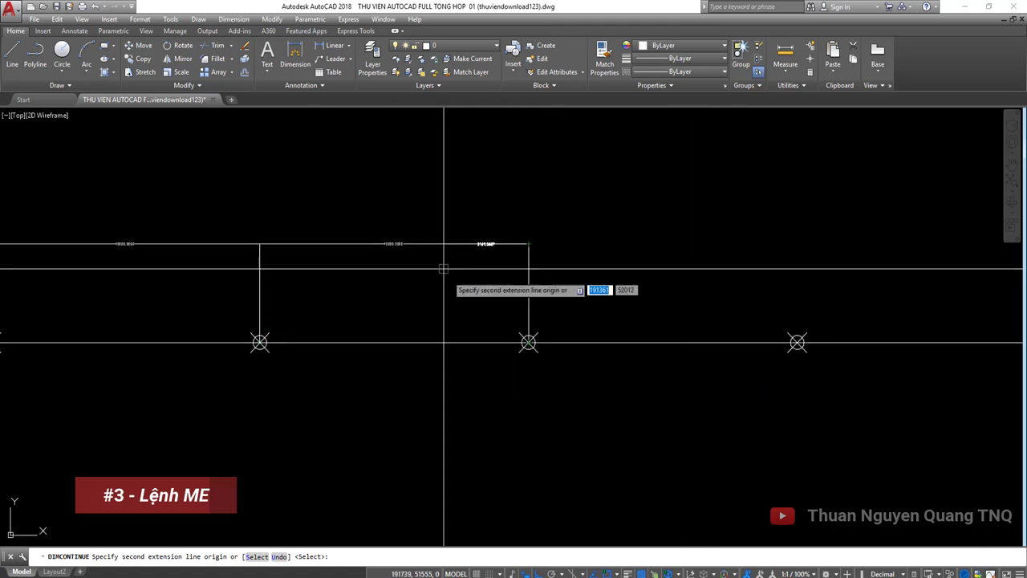
pyautogui.scroll(4, 393, 244)
pyautogui.scroll(-4, 373, 257)
pyautogui.moveTo(712, 308); pyautogui.dragTo(529, 313, button='middle')
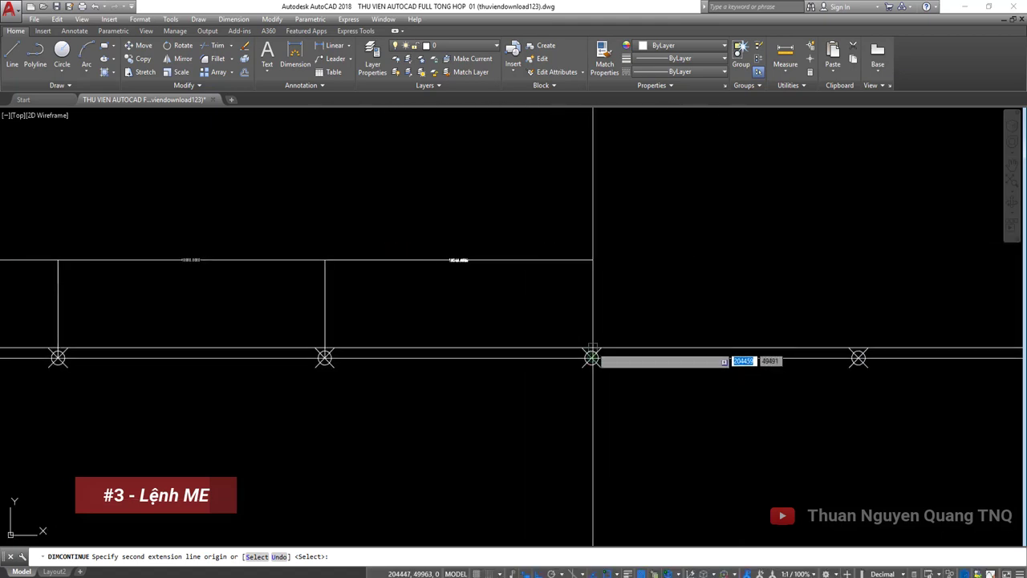
pyautogui.click(592, 357)
pyautogui.moveTo(592, 357); pyautogui.dragTo(506, 347, button='middle')
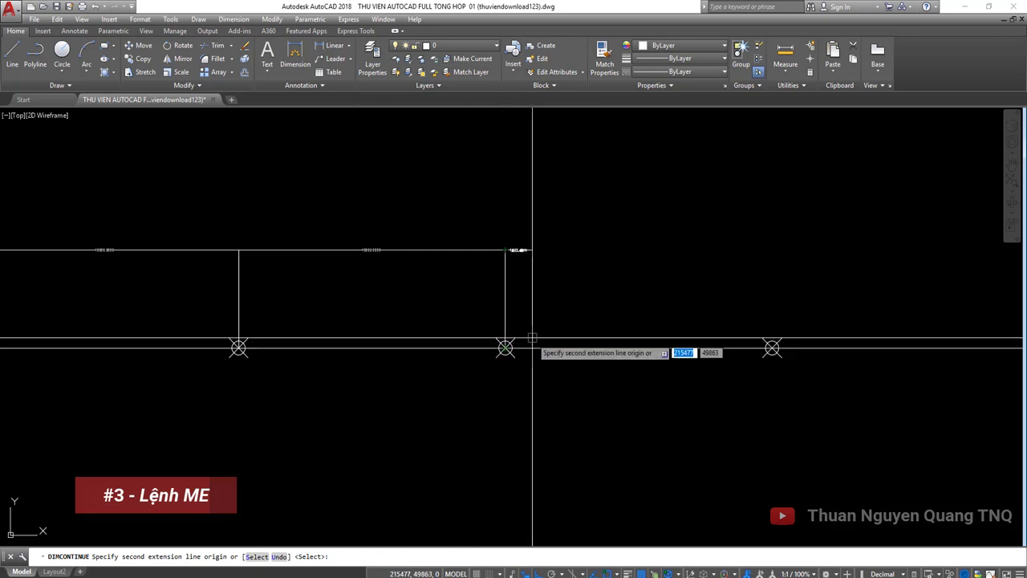
pyautogui.moveTo(743, 331); pyautogui.dragTo(516, 328, button='middle')
pyautogui.moveTo(413, 295)
pyautogui.mouseDown(button='middle')
pyautogui.moveTo(383, 300)
pyautogui.moveTo(382, 275)
pyautogui.mouseUp(button='middle')
pyautogui.click(484, 353)
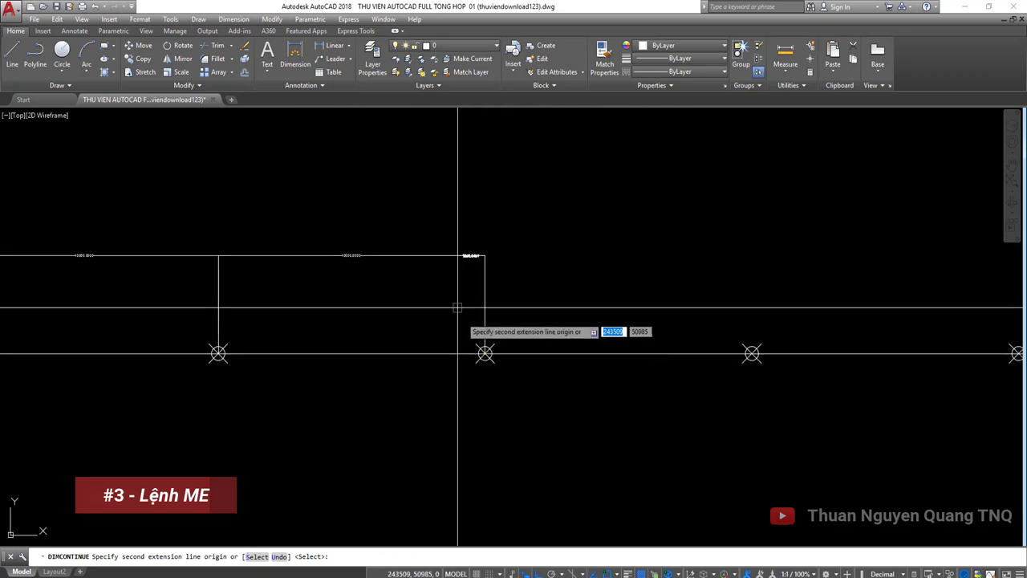
pyautogui.scroll(-2, 462, 325)
pyautogui.click(474, 333)
pyautogui.scroll(2, 640, 333)
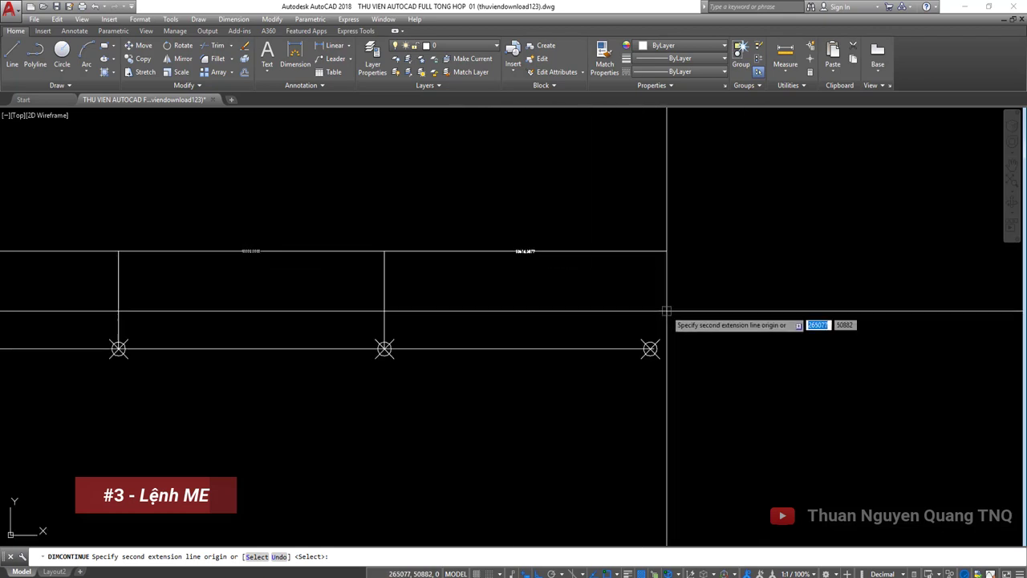
# Step: Zoom and pan along the line to inspect the 10000.0000 dimensions and 143.8182 remainder
pyautogui.scroll(4, 605, 353)
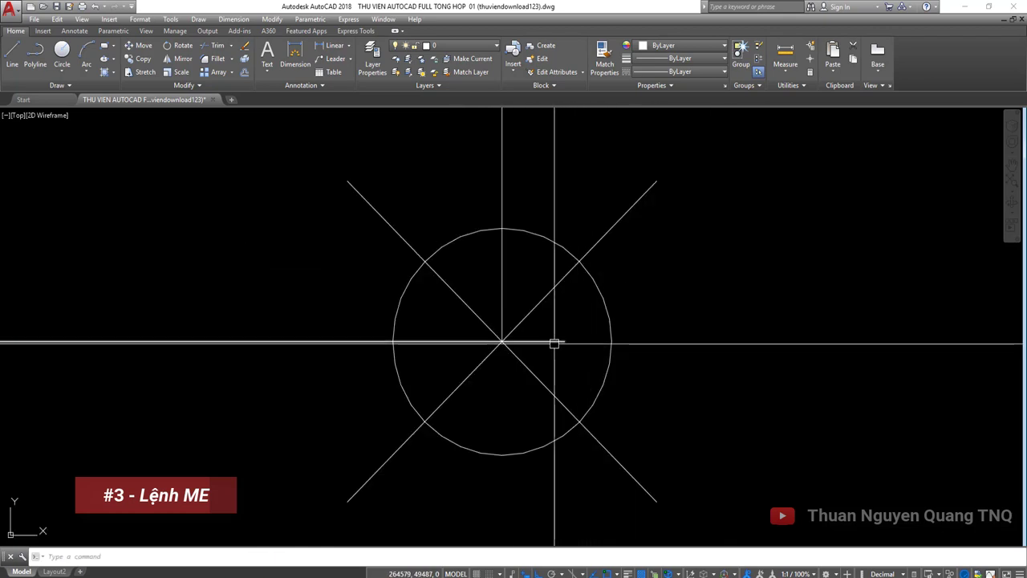
pyautogui.scroll(-2, 549, 342)
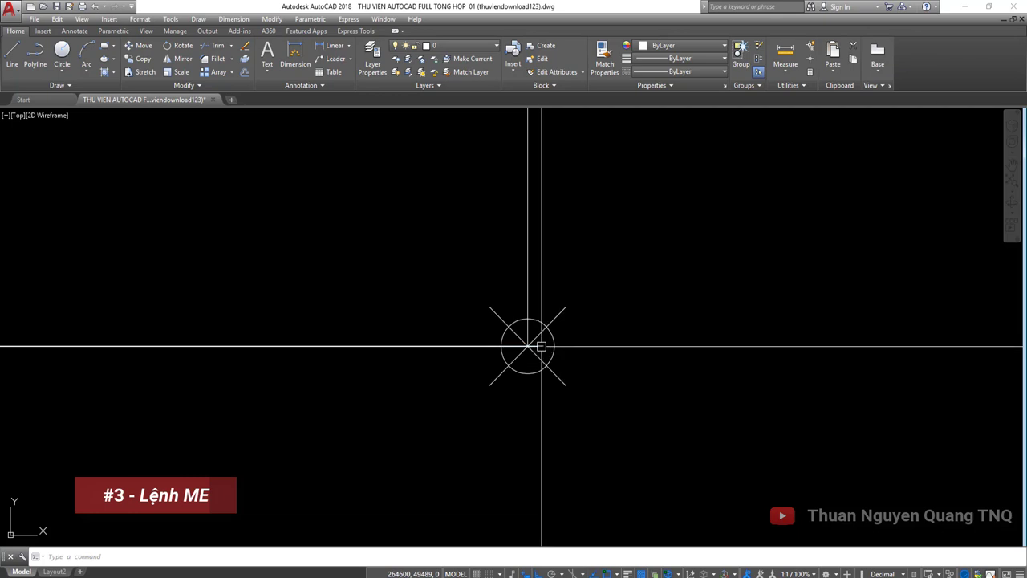
pyautogui.scroll(3, 541, 346)
pyautogui.scroll(3, 536, 346)
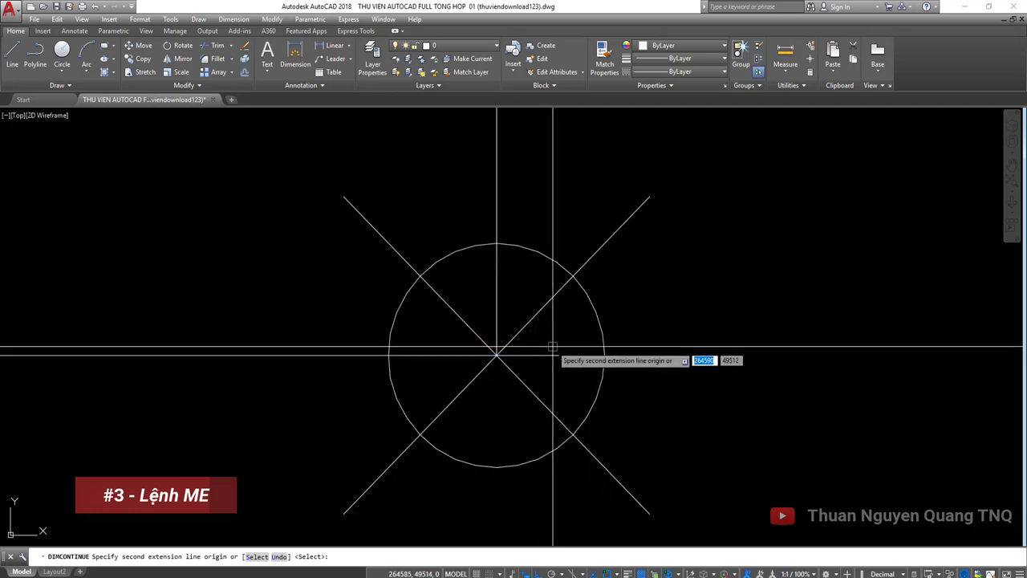
pyautogui.scroll(-1, 562, 357)
pyautogui.moveTo(573, 241); pyautogui.dragTo(578, 389, button='middle')
pyautogui.scroll(-5, 579, 389)
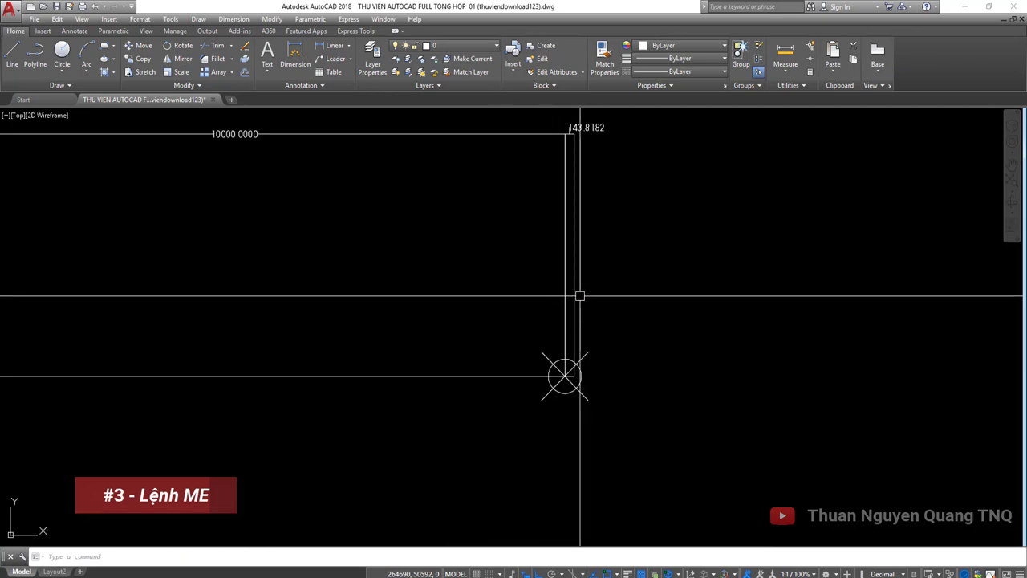
pyautogui.scroll(5, 577, 208)
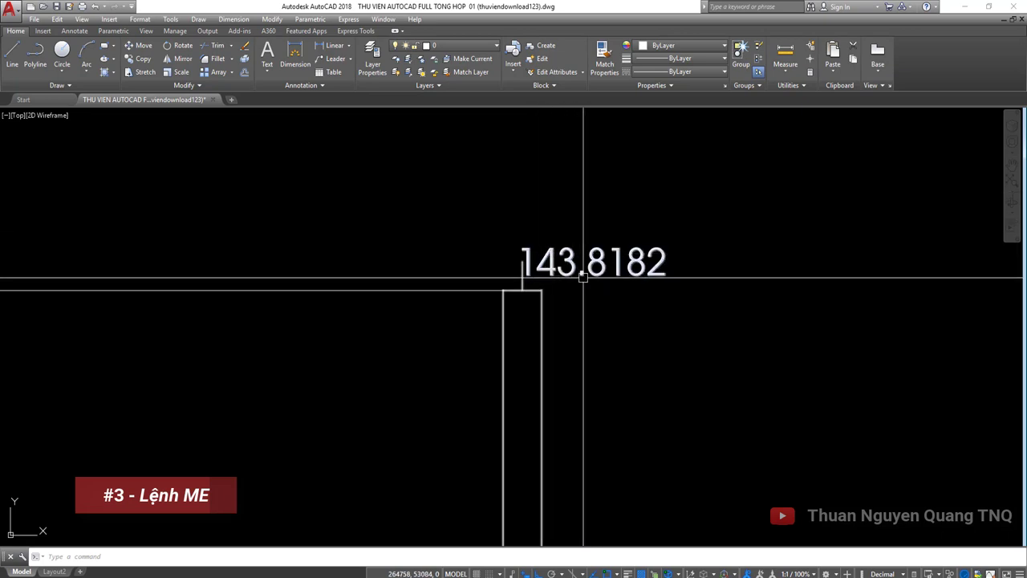
pyautogui.scroll(-3, 583, 278)
pyautogui.scroll(-2, 607, 285)
pyautogui.moveTo(603, 285); pyautogui.dragTo(648, 277, button='middle')
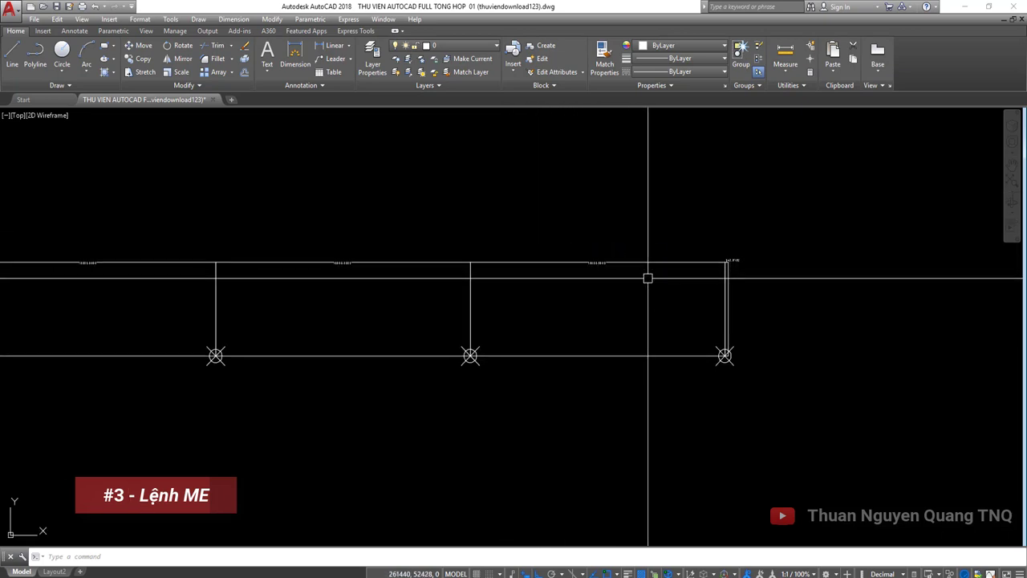
pyautogui.scroll(-4, 648, 278)
pyautogui.moveTo(161, 280)
pyautogui.mouseDown(button='middle')
pyautogui.moveTo(714, 265)
pyautogui.moveTo(658, 269)
pyautogui.mouseUp(button='middle')
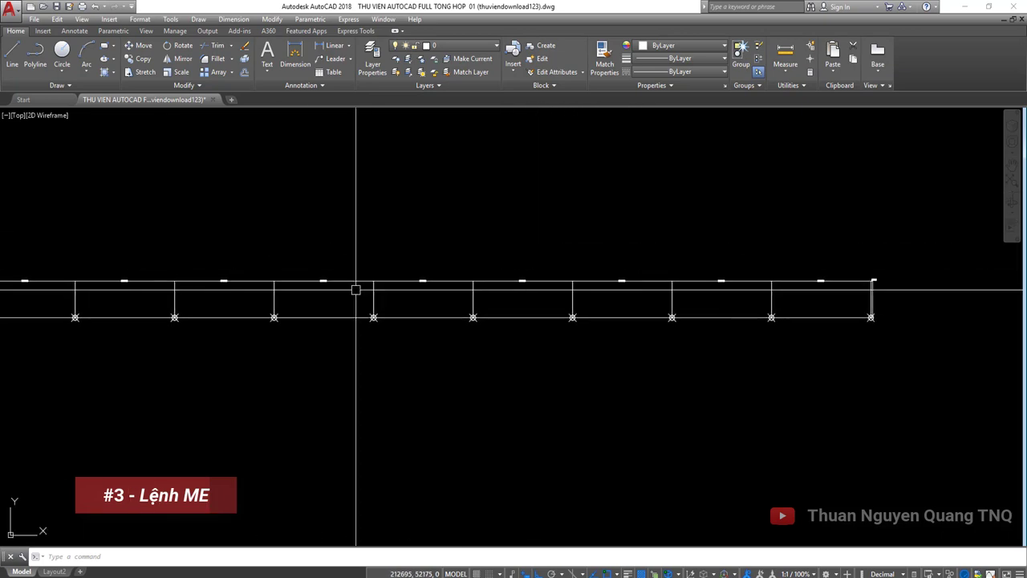
pyautogui.scroll(2, 863, 305)
pyautogui.scroll(8, 907, 351)
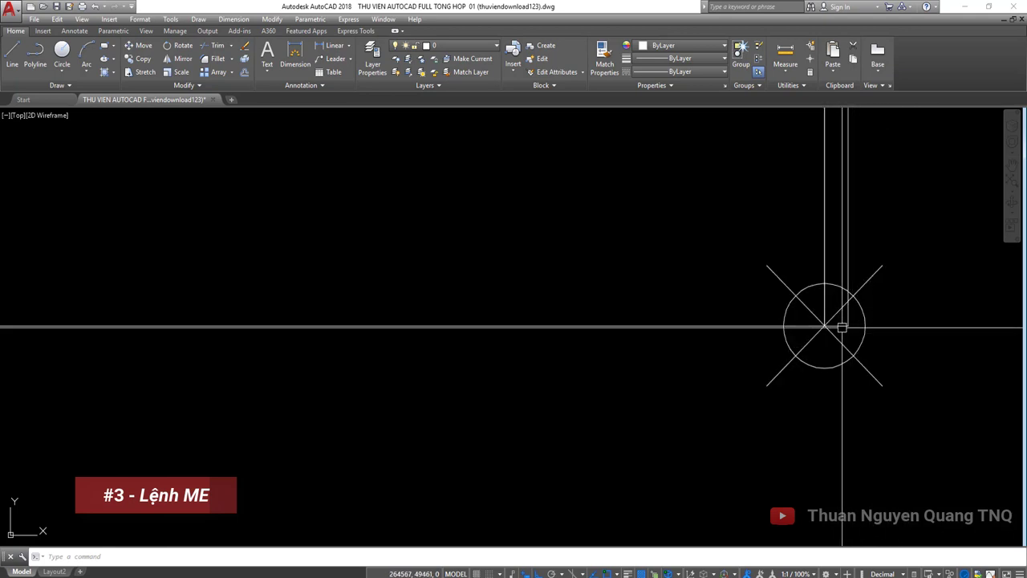
pyautogui.scroll(-5, 842, 326)
pyautogui.scroll(2, 834, 213)
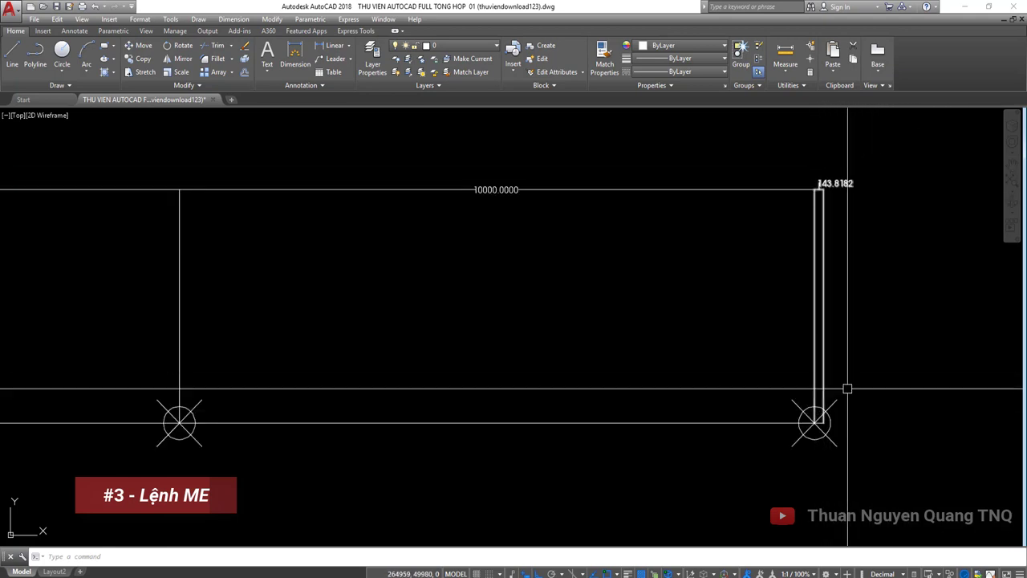
pyautogui.scroll(-6, 847, 389)
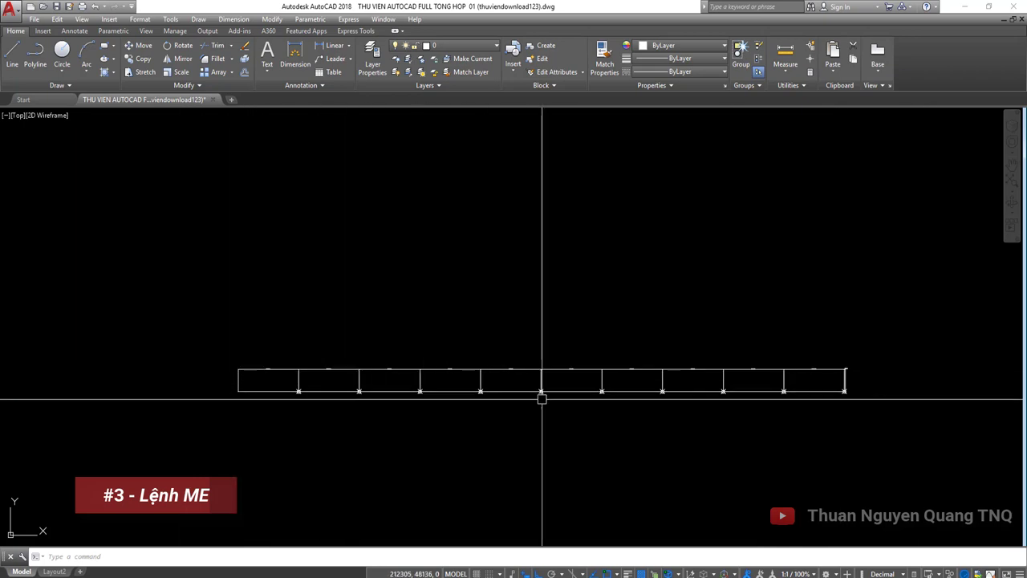
pyautogui.scroll(6, 243, 366)
pyautogui.scroll(4, 393, 374)
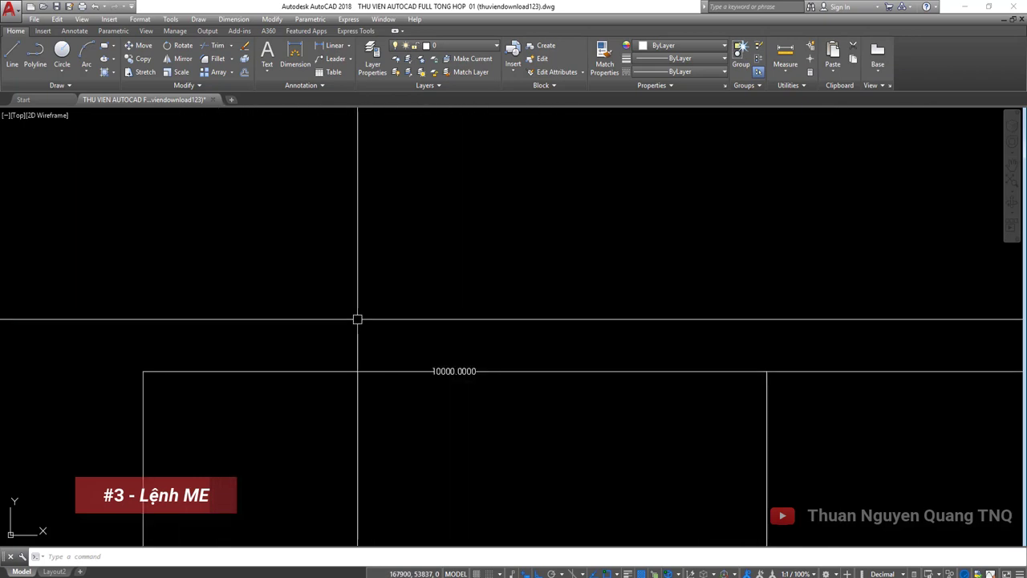
pyautogui.scroll(-6, 357, 320)
pyautogui.scroll(4, 611, 357)
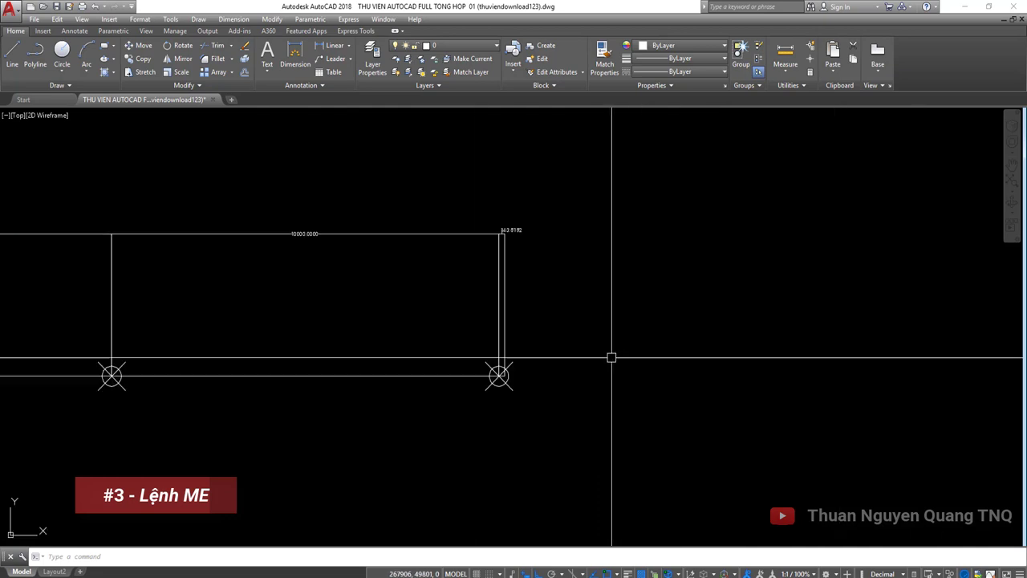
pyautogui.scroll(4, 520, 365)
pyautogui.scroll(-5, 443, 416)
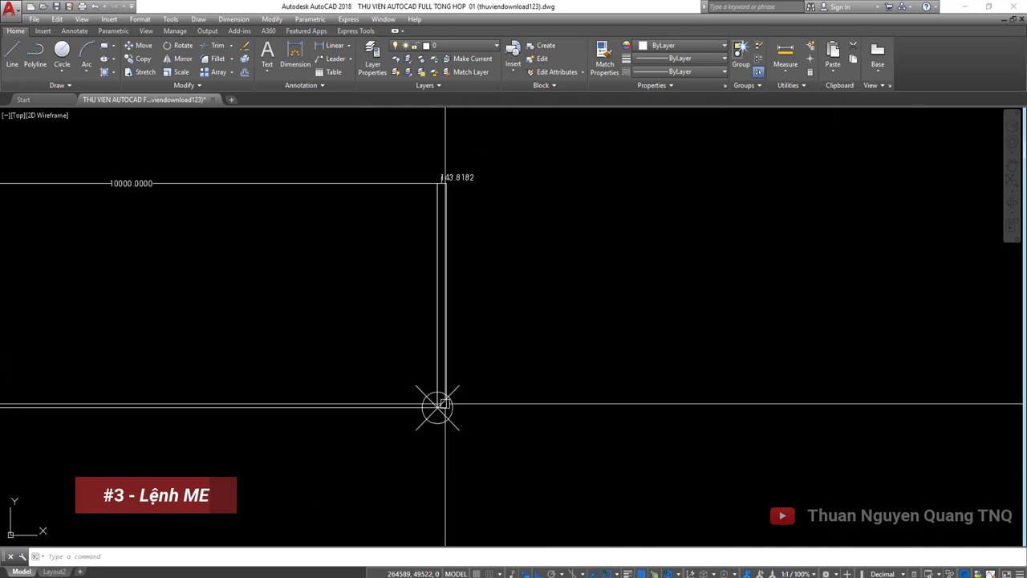
pyautogui.scroll(4, 456, 182)
pyautogui.scroll(-1, 454, 177)
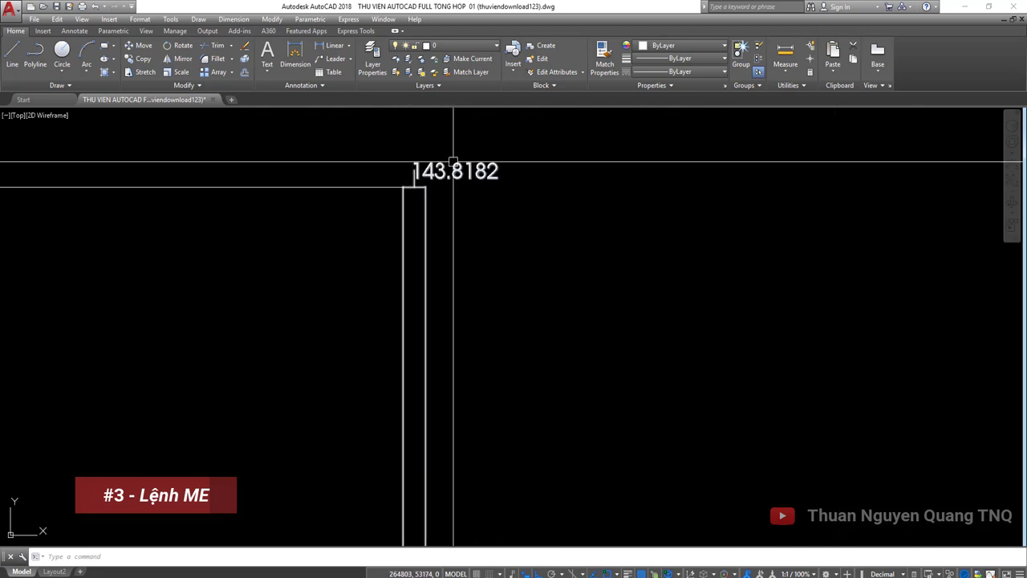
pyautogui.scroll(-4, 532, 219)
pyautogui.scroll(-3, 297, 214)
pyautogui.moveTo(297, 214); pyautogui.dragTo(213, 245, button='middle')
pyautogui.scroll(2, 731, 270)
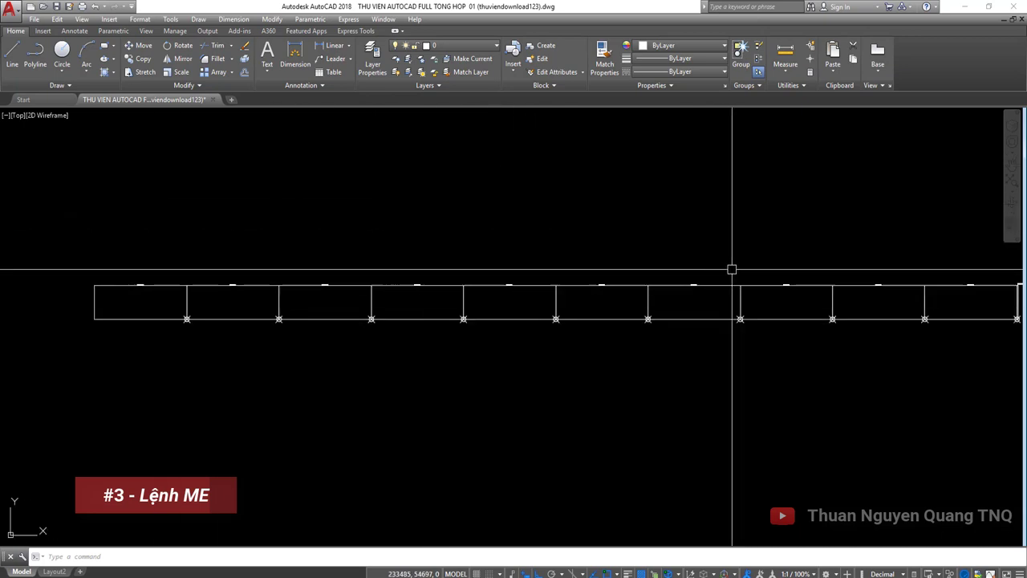
pyautogui.scroll(-2, 667, 270)
# Step: Delete the dimension chain, the verticals and the node markers using selection windows
pyautogui.click(813, 269)
pyautogui.click(196, 298)
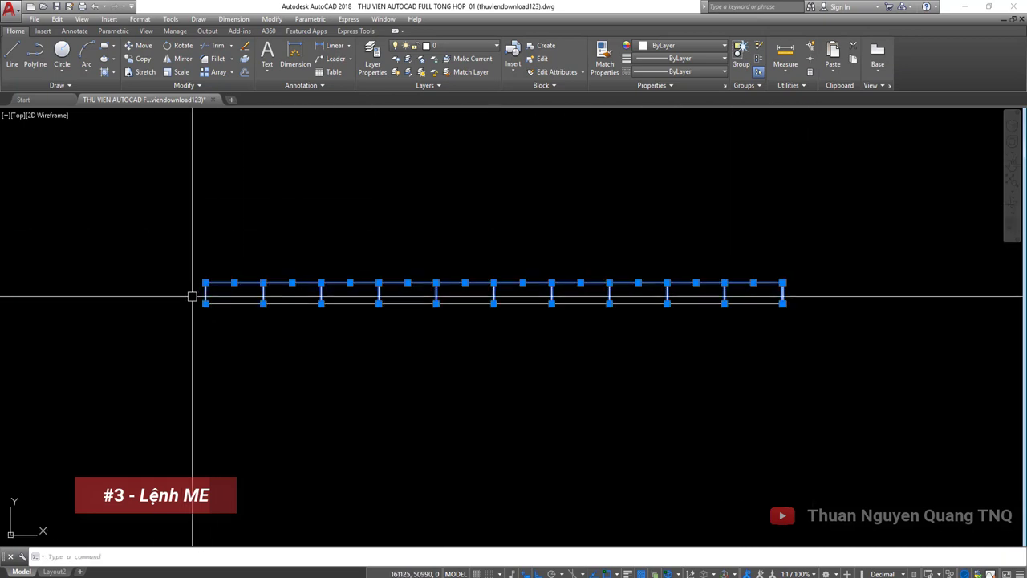
pyautogui.press('Delete')
pyautogui.click(235, 291)
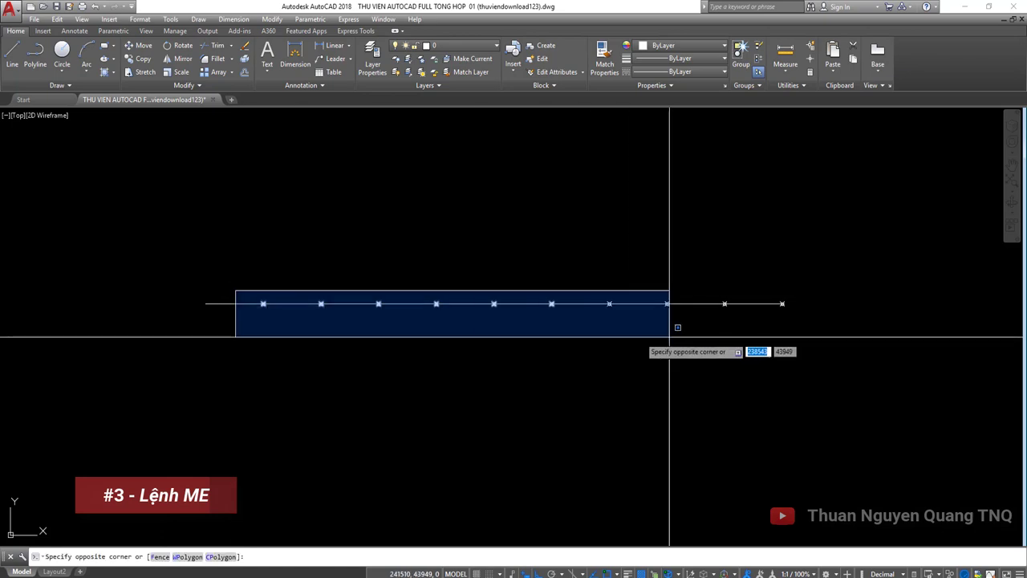
pyautogui.click(738, 325)
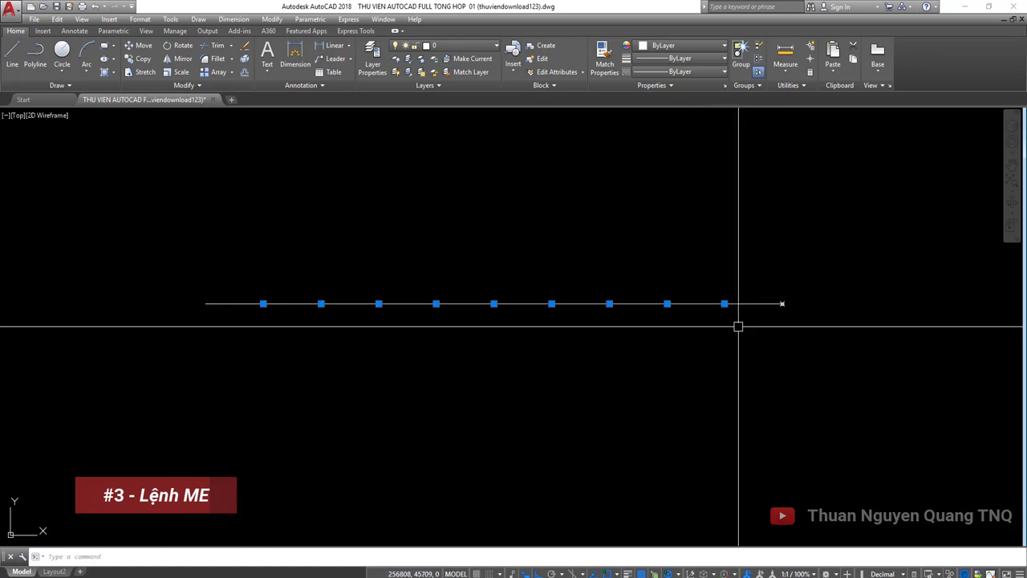
pyautogui.press('Delete')
# Step: Erase the remaining leftover node and items with E, leaving only the plain line
pyautogui.click(783, 304)
pyautogui.write('e')
pyautogui.click(551, 256)
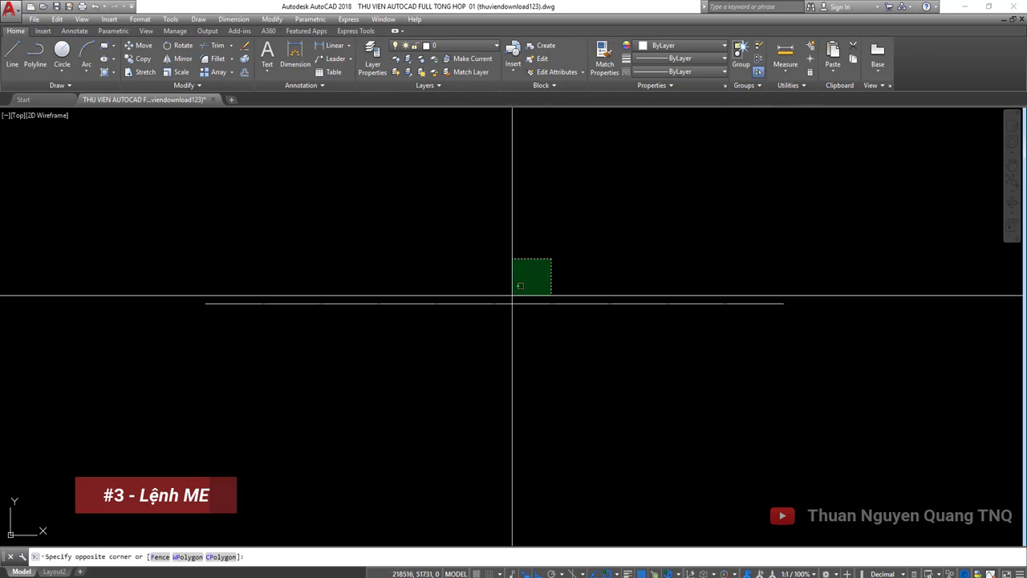
pyautogui.click(264, 268)
pyautogui.click(246, 265)
pyautogui.click(844, 355)
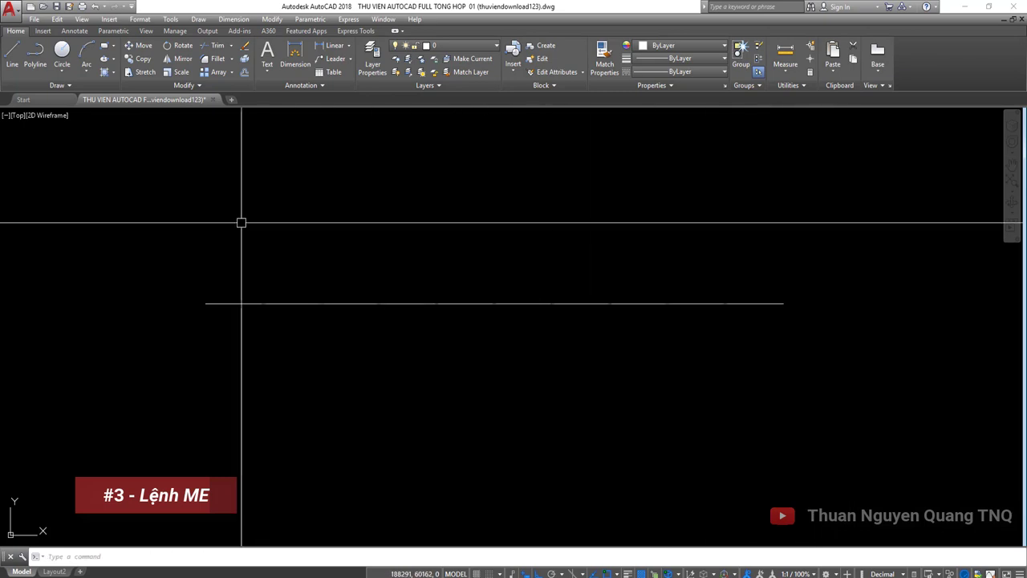
pyautogui.click(215, 234)
pyautogui.click(679, 342)
pyautogui.click(213, 226)
pyautogui.click(417, 302)
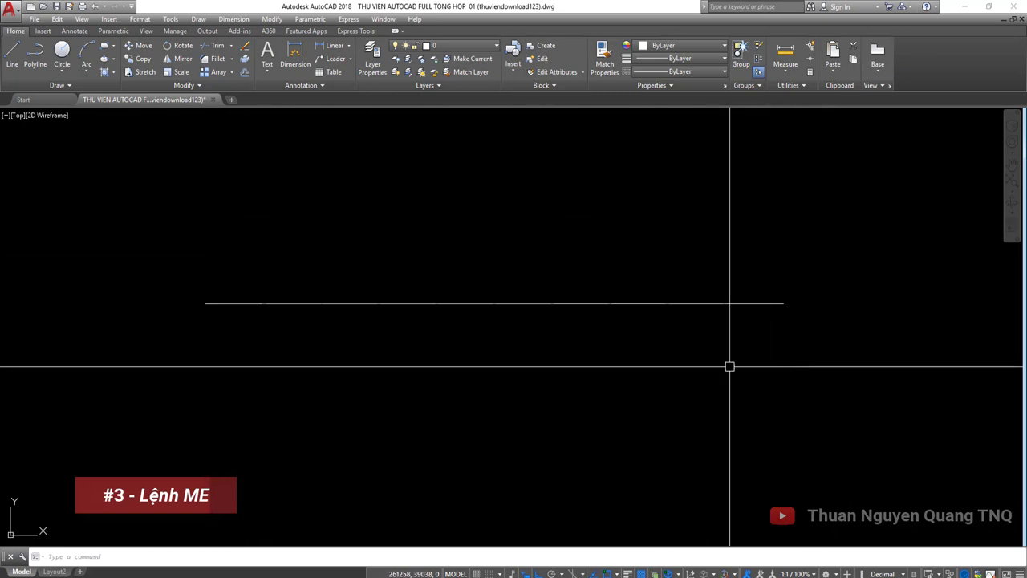
pyautogui.scroll(-10, 423, 295)
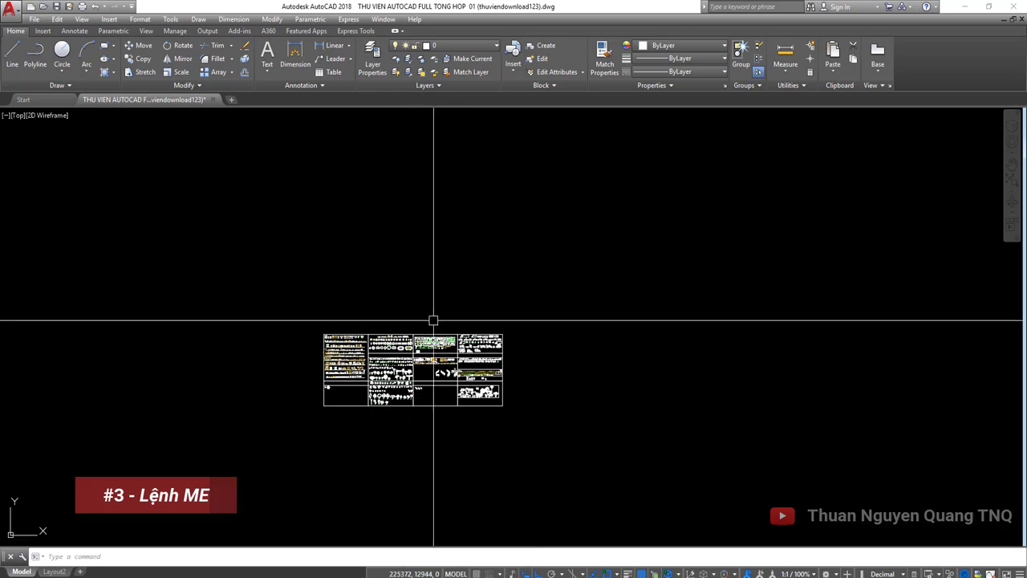
pyautogui.scroll(2, 428, 325)
pyautogui.scroll(2, 425, 332)
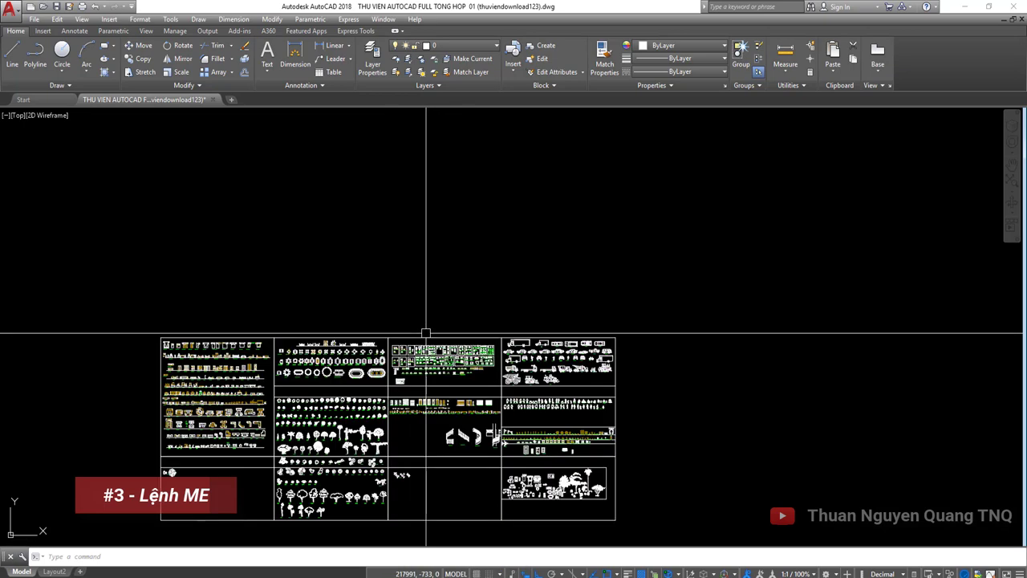